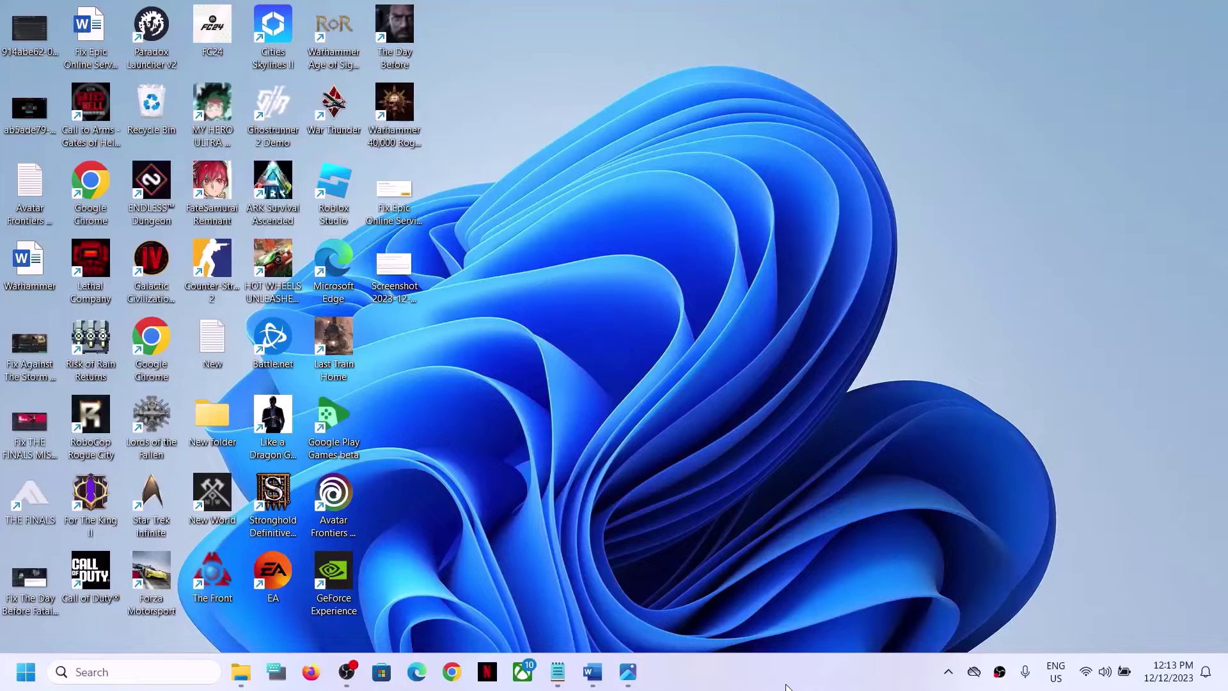
Step: Open the Epic Online Services 'Install Failed' screenshot (EOS-ERR-NOTUPDATED) in Photos
click(628, 671)
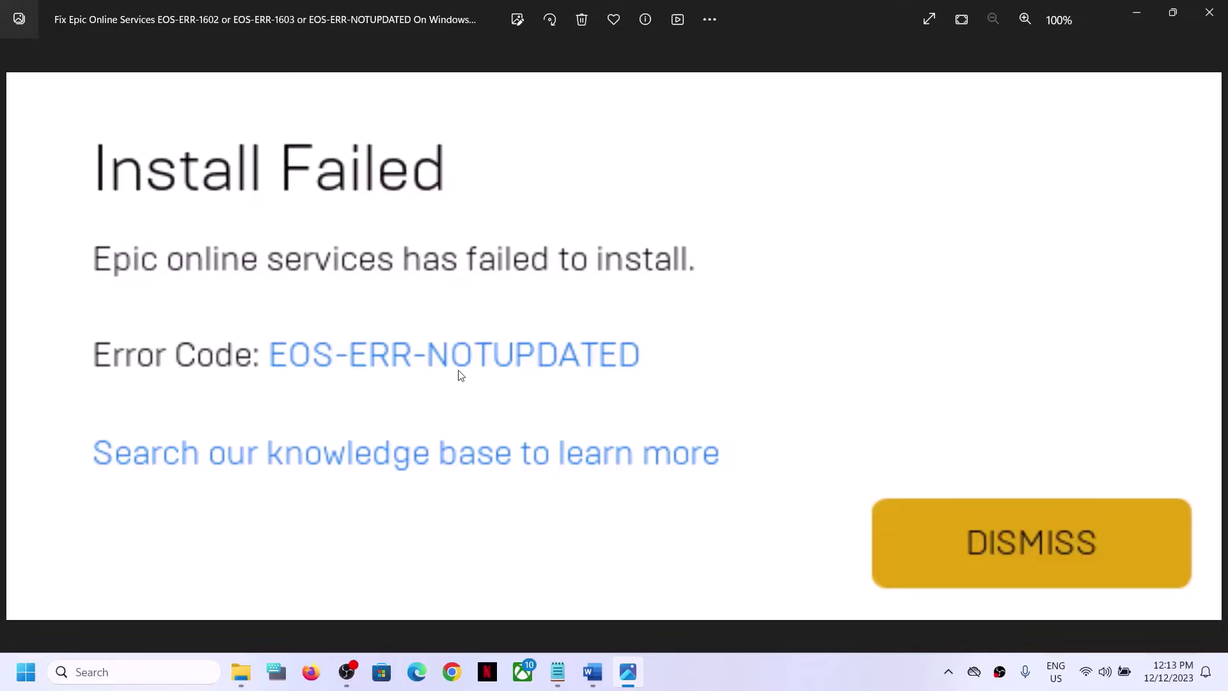
Step: Bring the Word fix guide to the front and highlight the error codes in its title
click(592, 672)
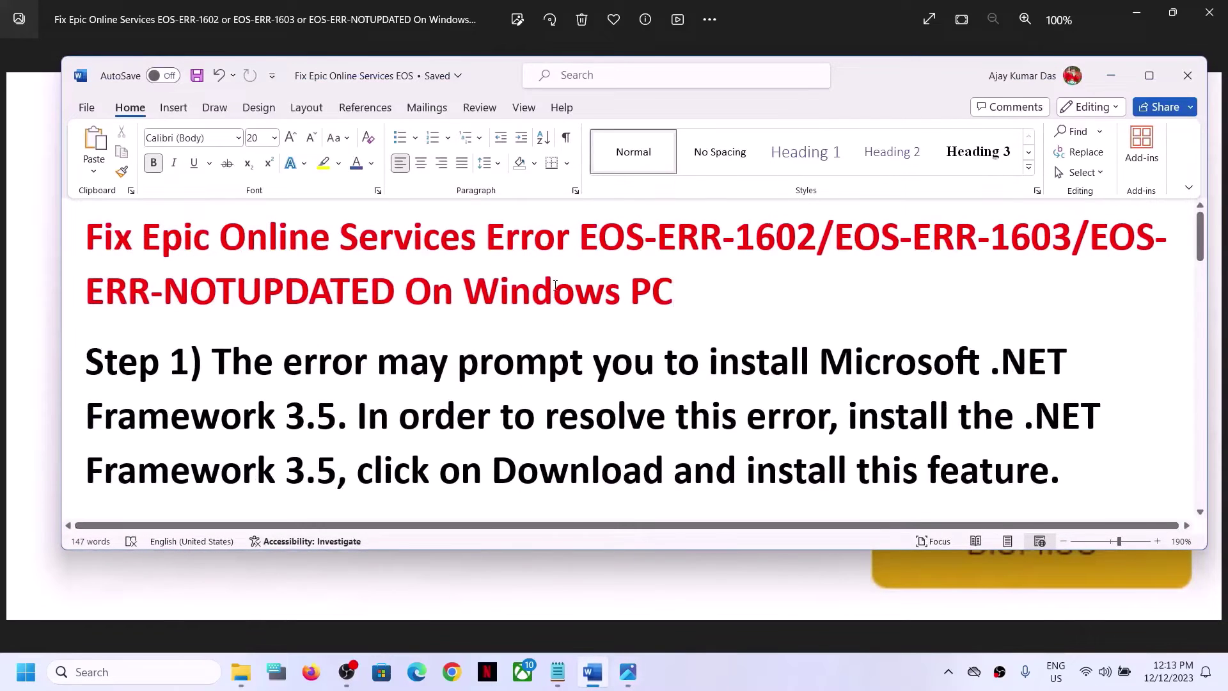
drag(589, 239, 1038, 241)
click(744, 289)
scroll(223, 371, down, 2)
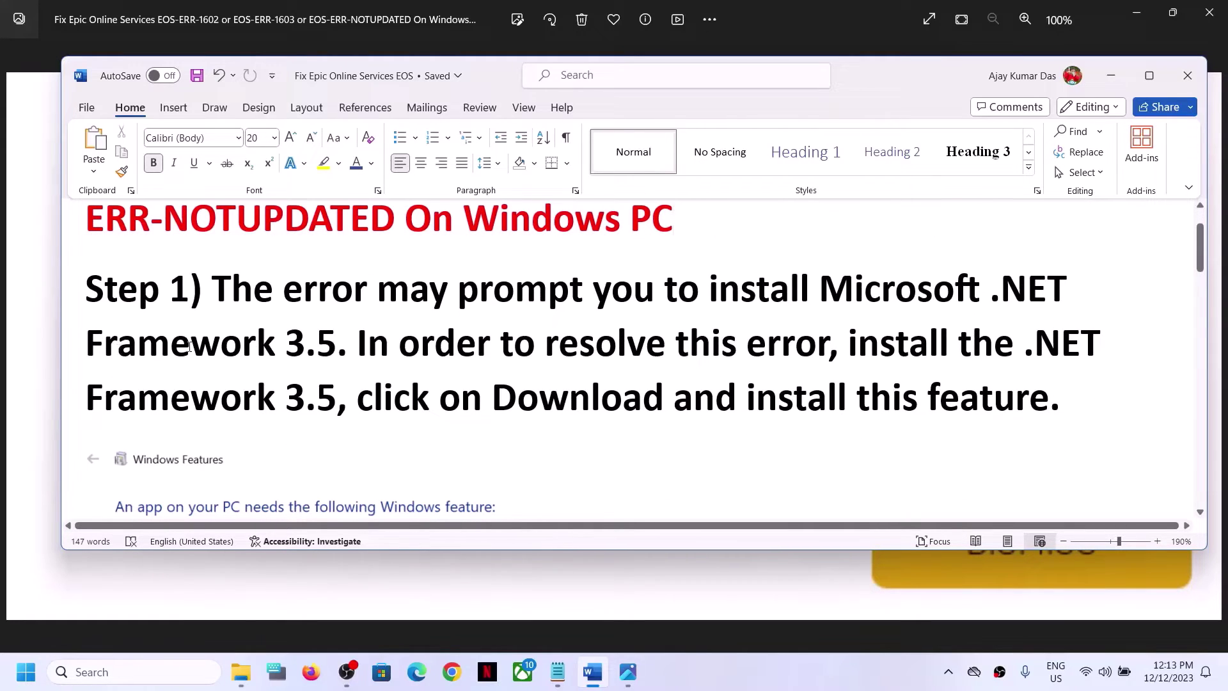
Step: Highlight Step 1's Microsoft .NET Framework 3.5 instructions and scroll to its screenshot
drag(984, 295, 331, 362)
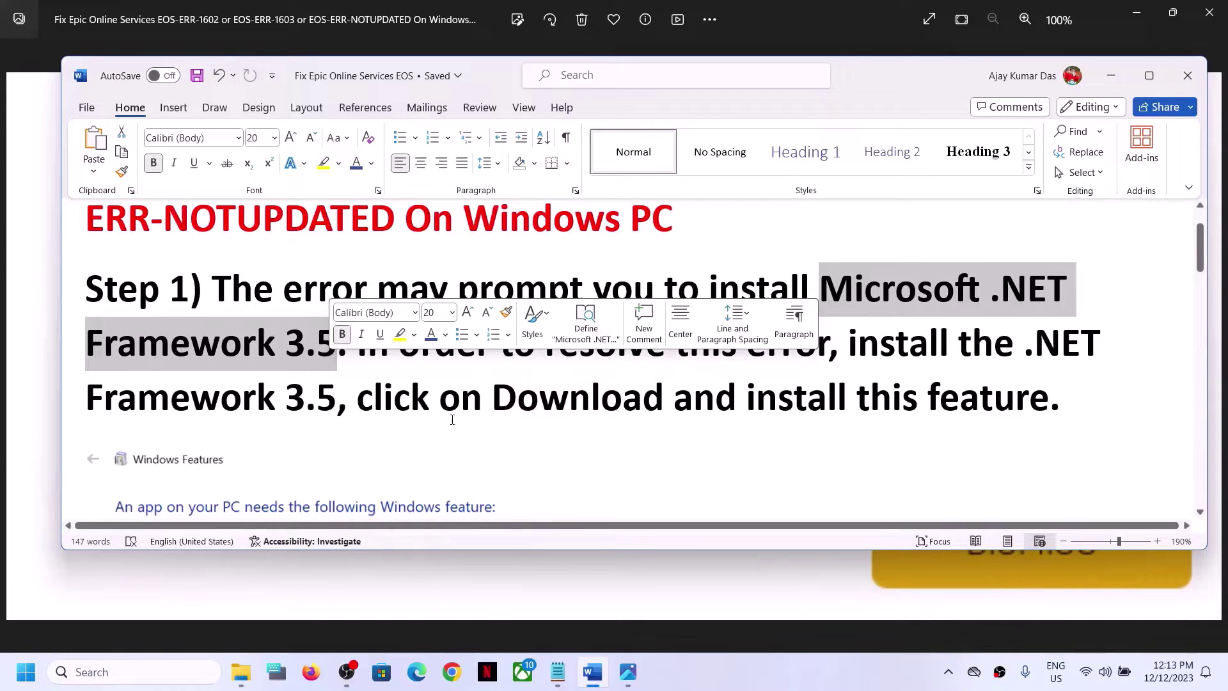
click(528, 382)
scroll(528, 381, down, 3)
scroll(528, 382, down, 4)
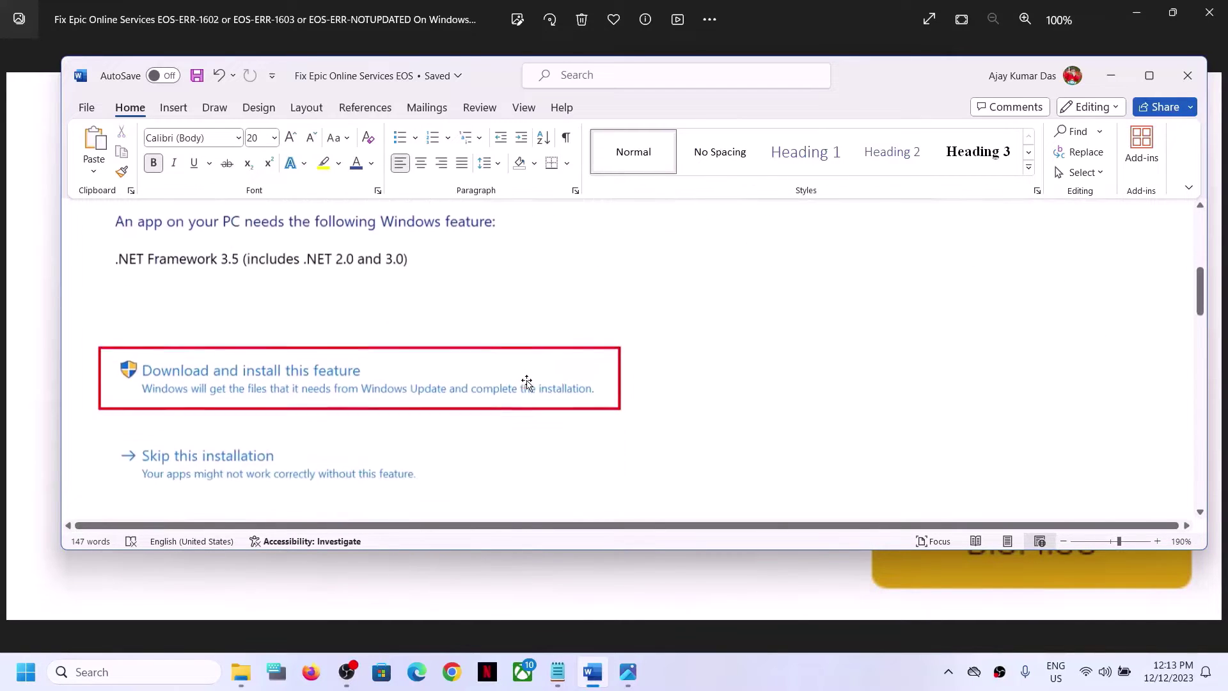
scroll(371, 382, up, 2)
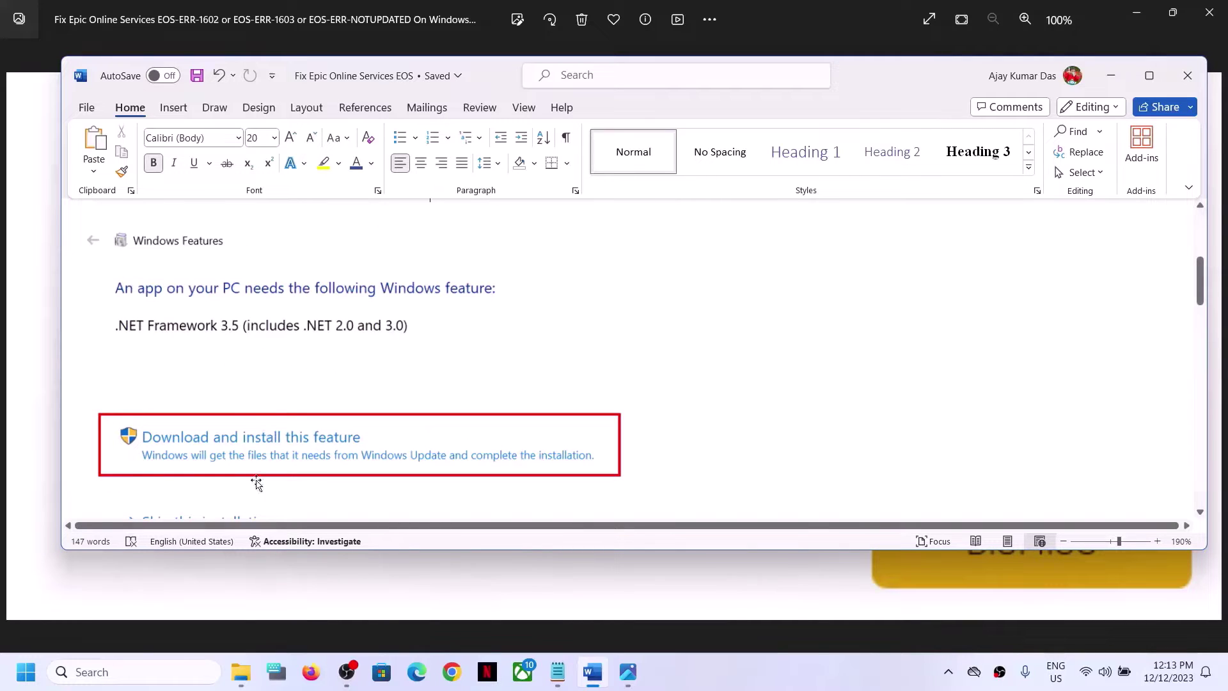
click(133, 671)
Step: Search 'windows feature' and open Turn Windows features on or off
text(windows)
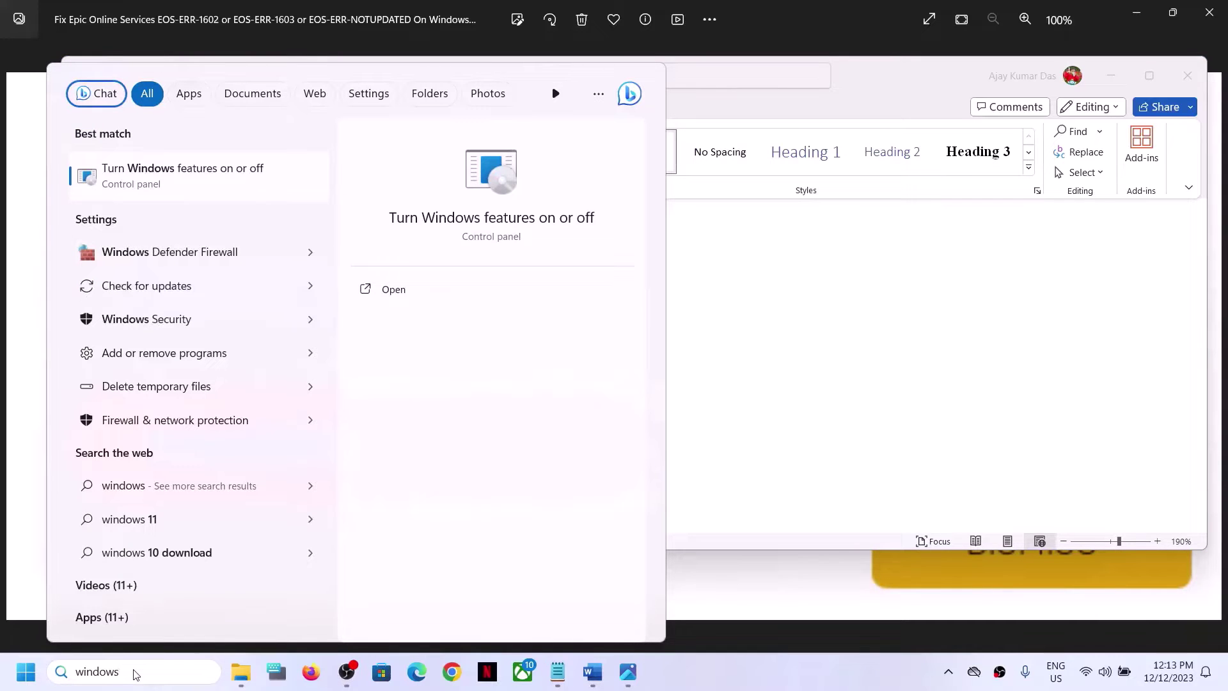
text( featur)
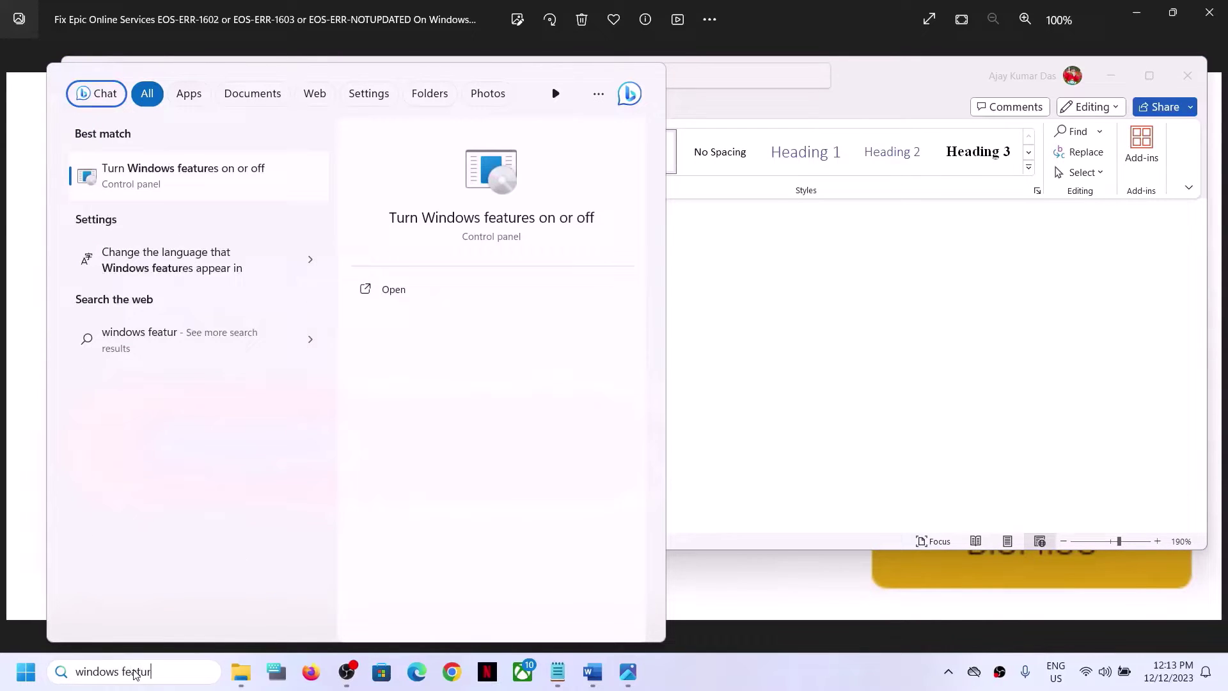
text(e on o)
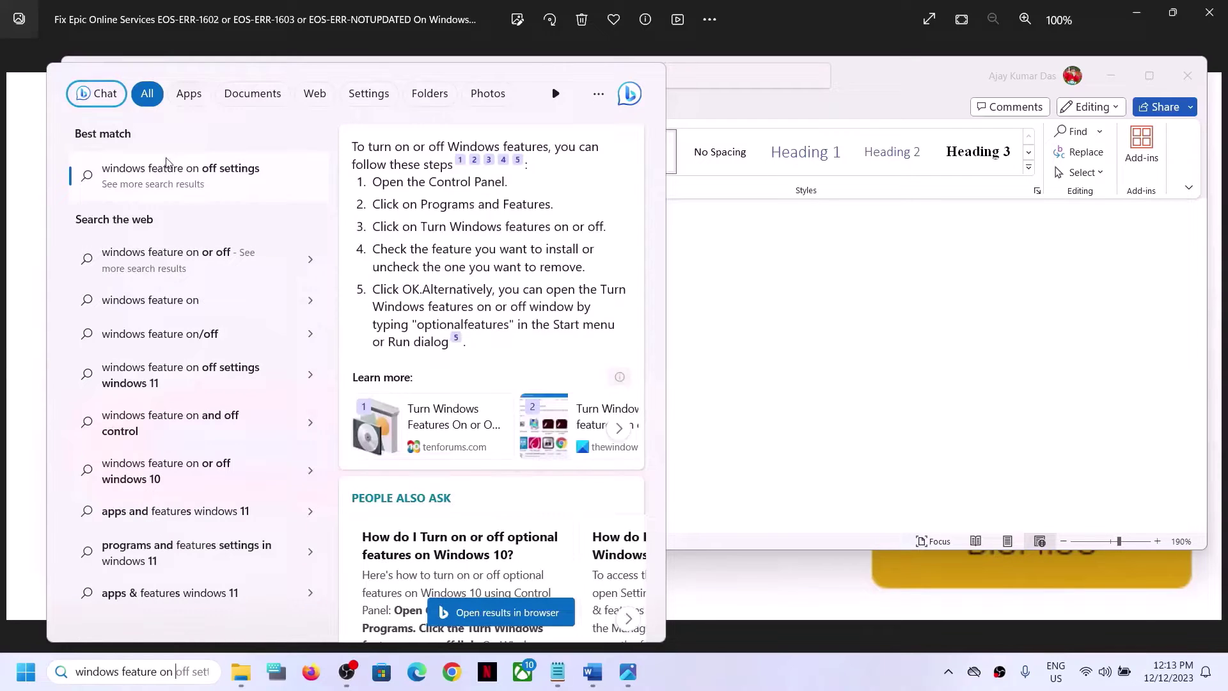
key(BackSpace)
key(BackSpace)
key(BackSpace)
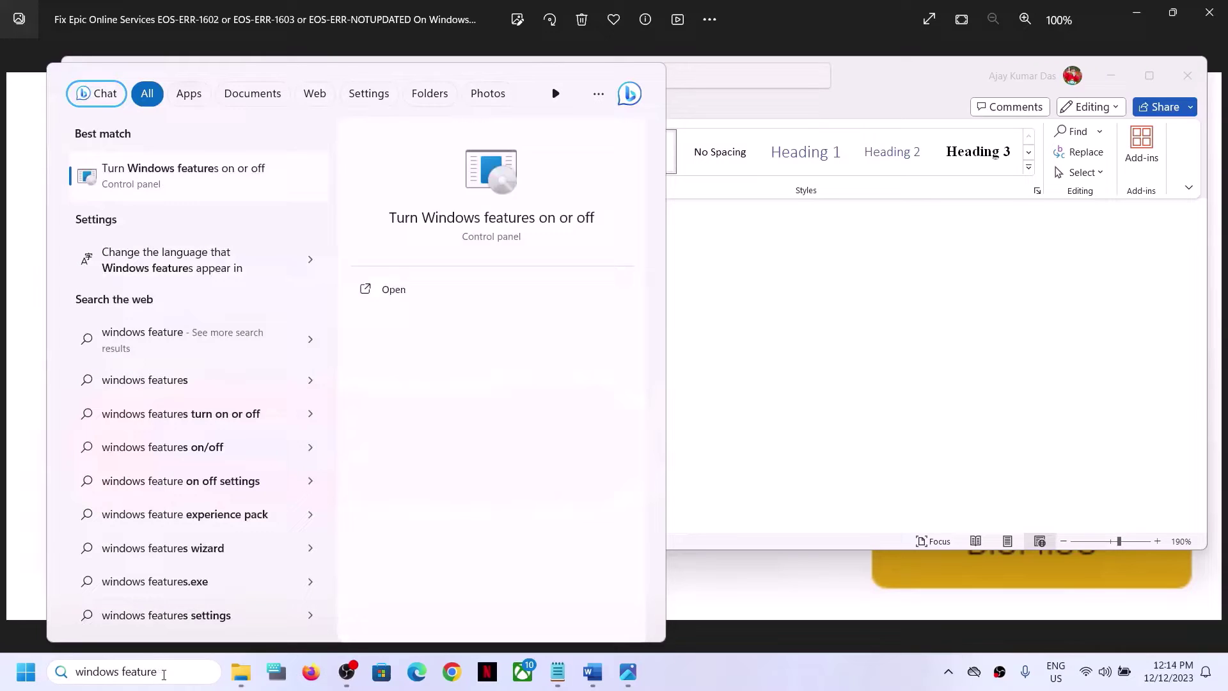
key(ctrl+a)
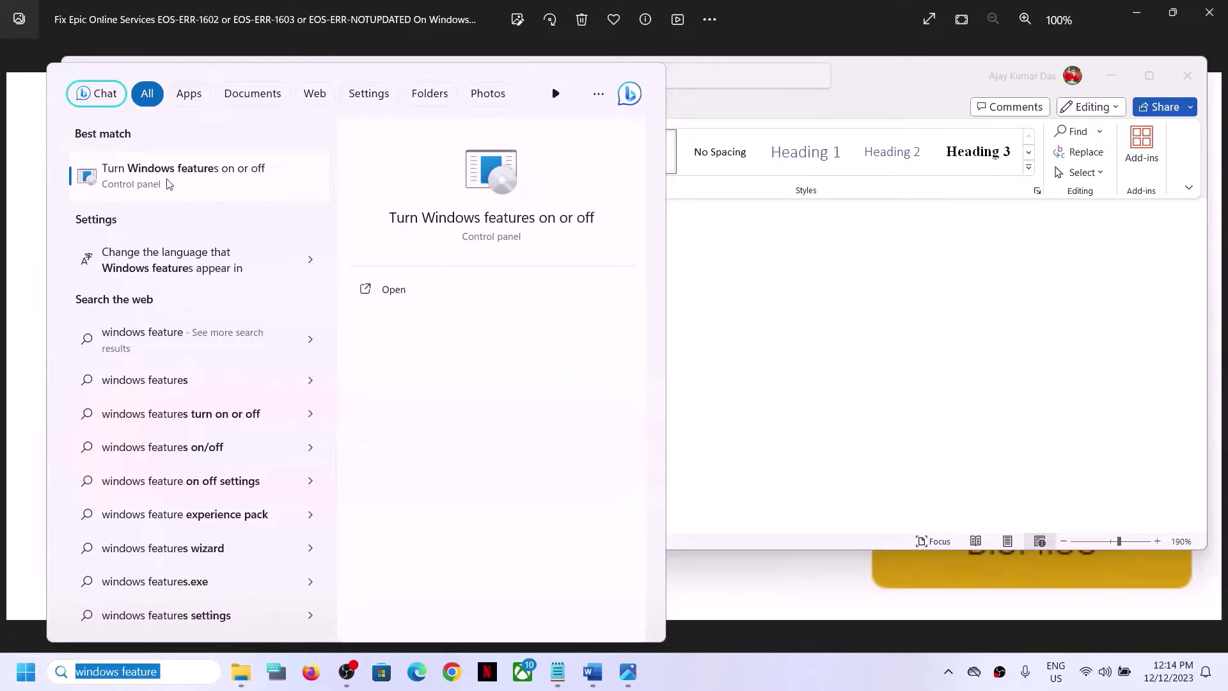
click(195, 184)
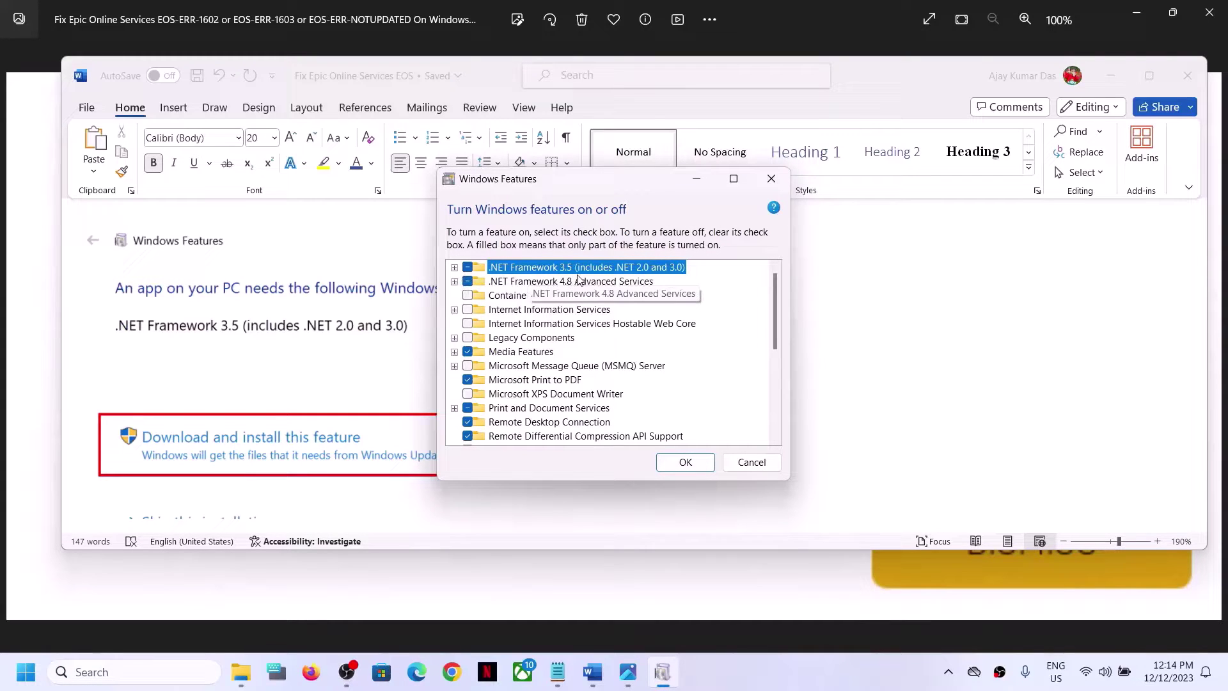
Step: Expand and switch on .NET Framework 3.5, then confirm the change
double_click(546, 267)
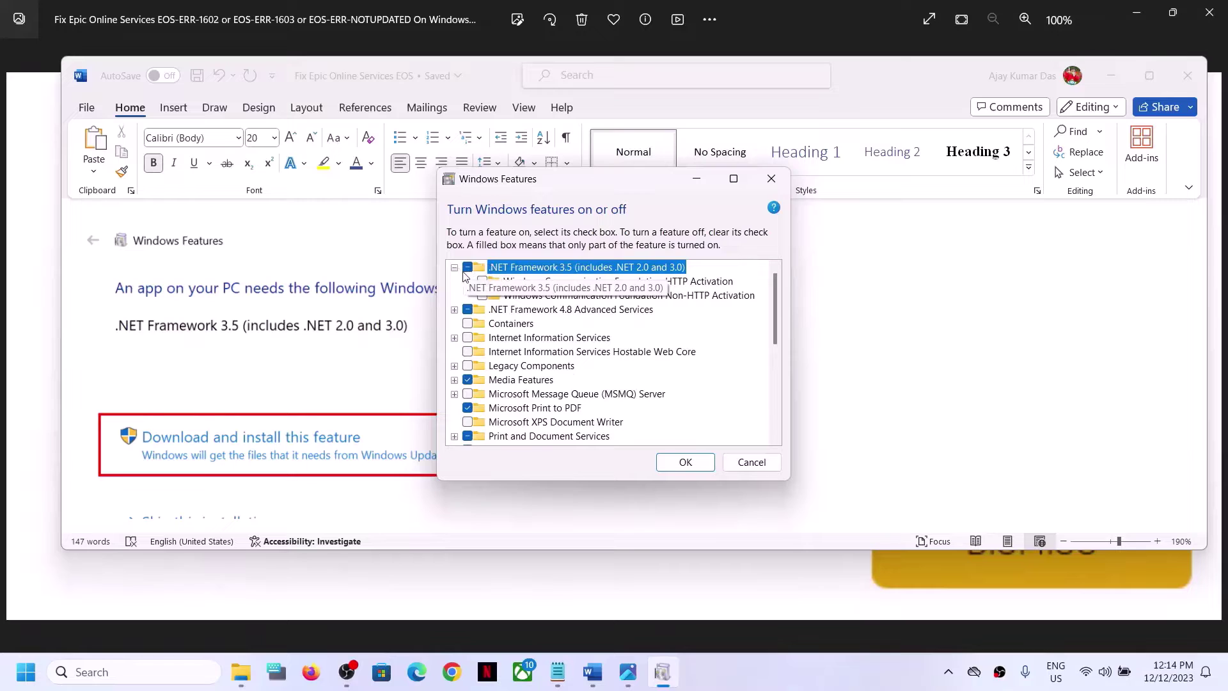
click(467, 268)
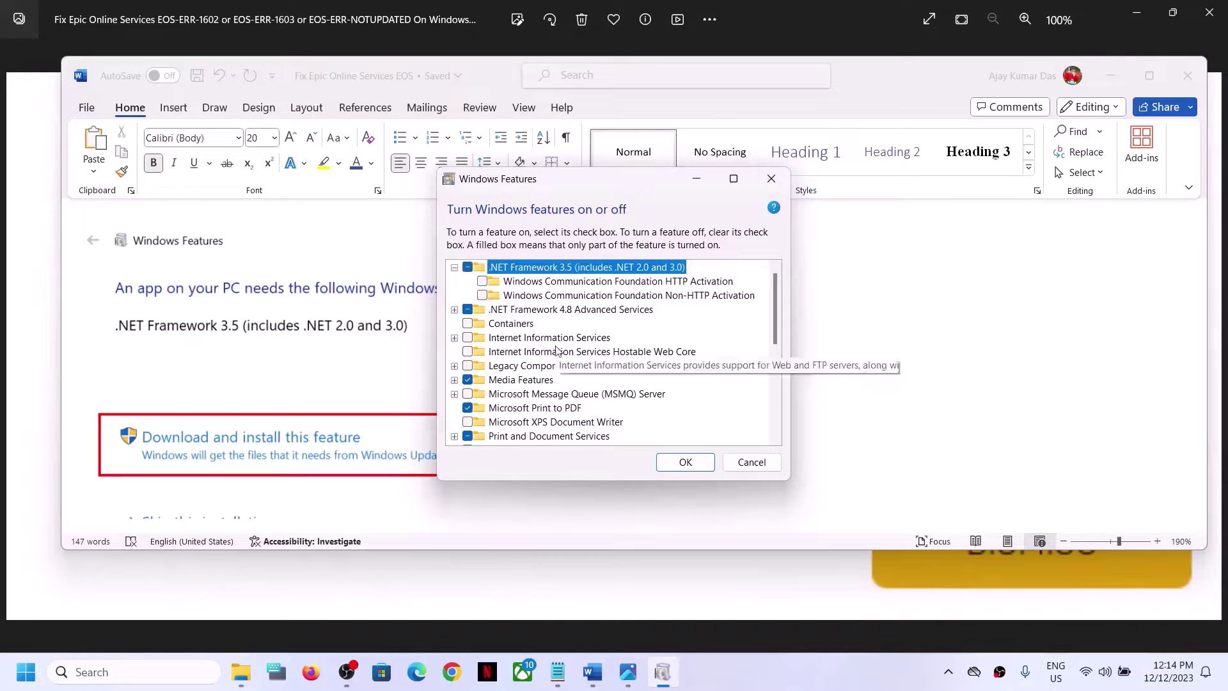
click(681, 464)
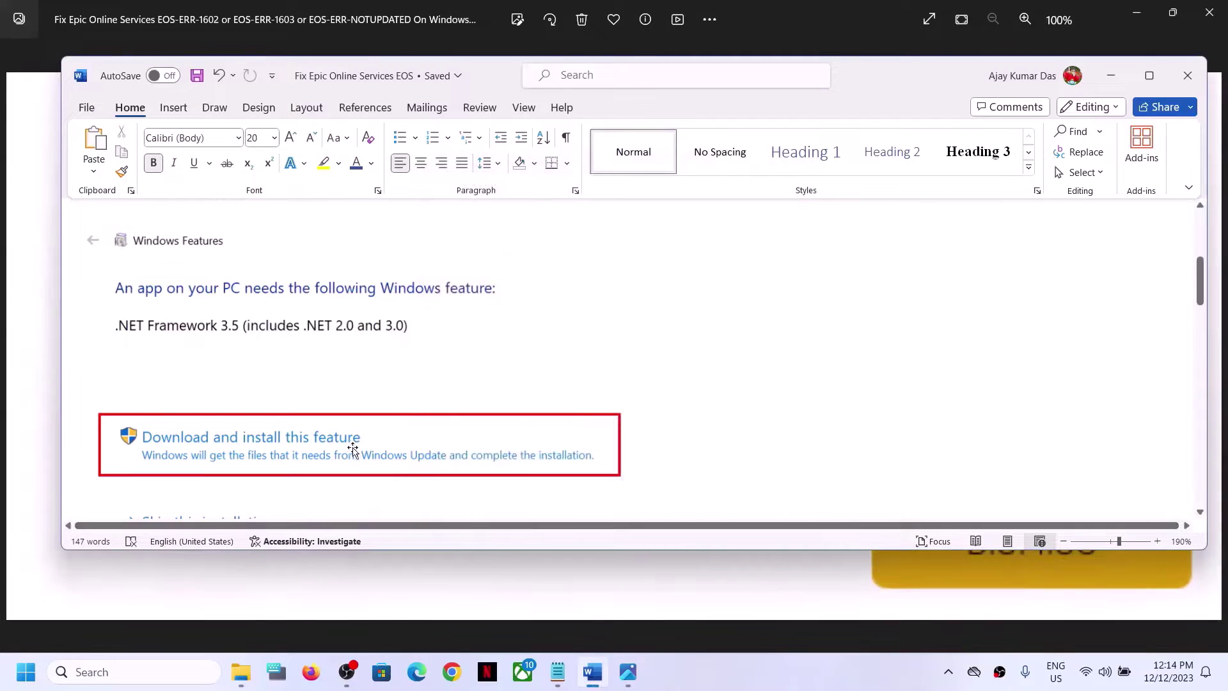
Step: Check the Start menu's restart power options, then highlight the Step 2 heading in the guide
scroll(410, 400, down, 1)
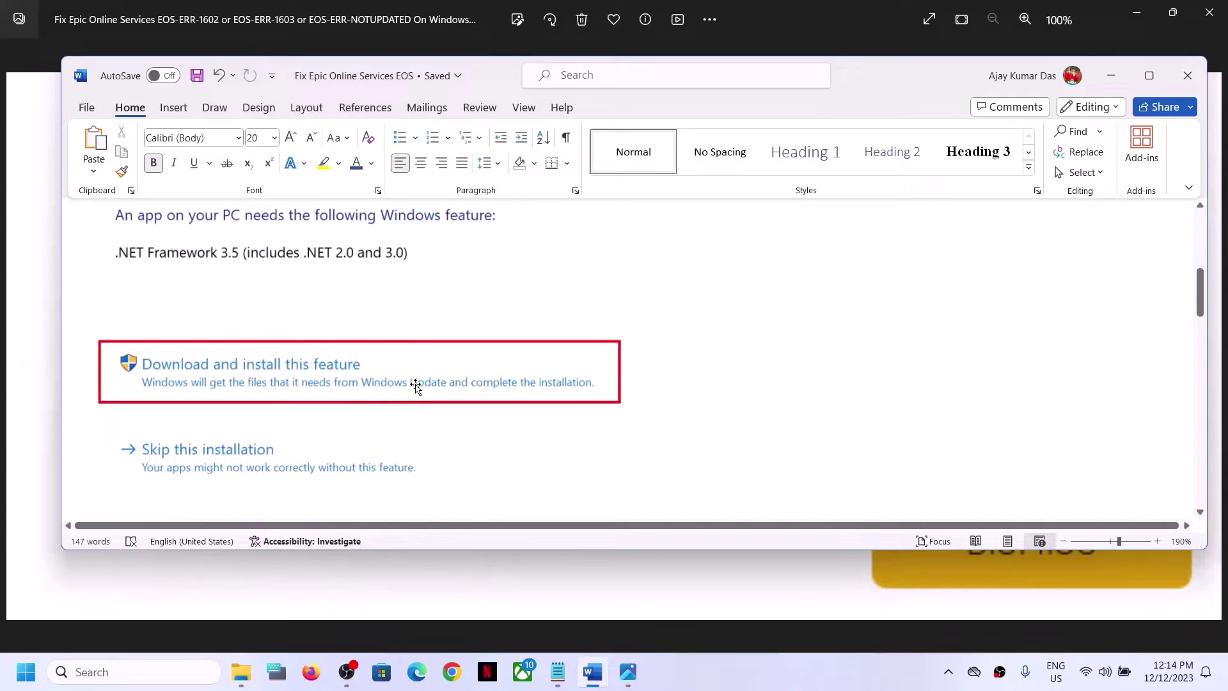
click(26, 670)
click(465, 615)
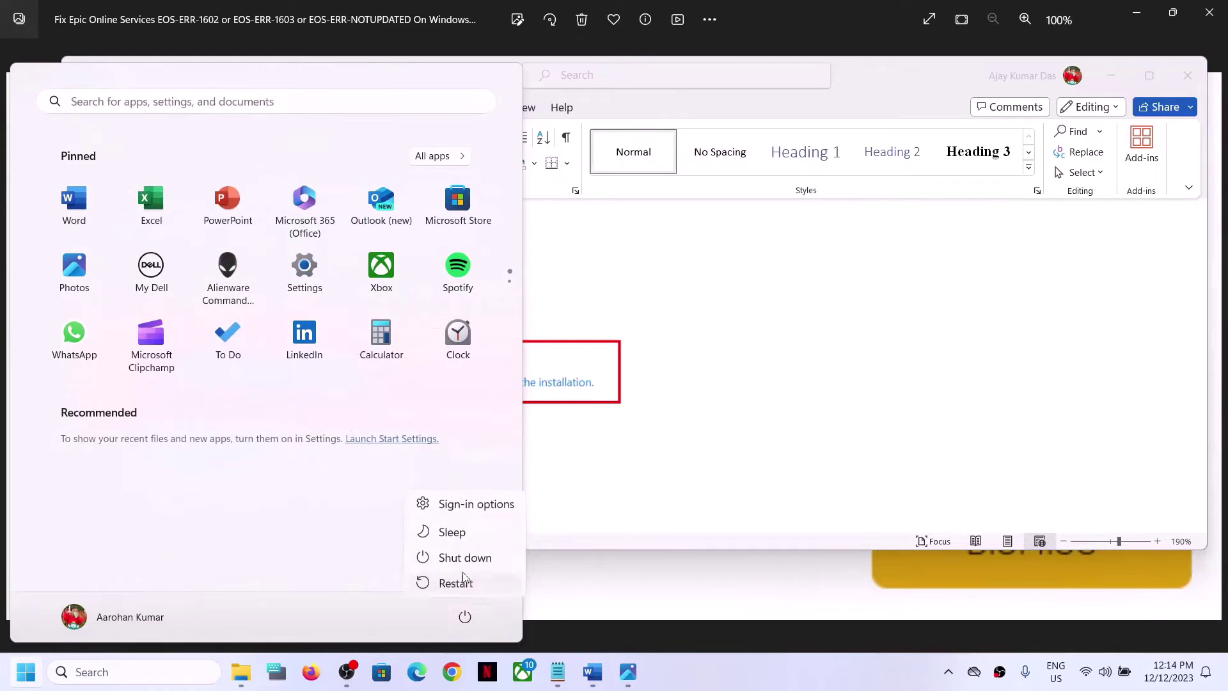
click(847, 339)
click(866, 342)
scroll(405, 399, down, 1)
scroll(405, 400, down, 3)
drag(218, 404, 977, 409)
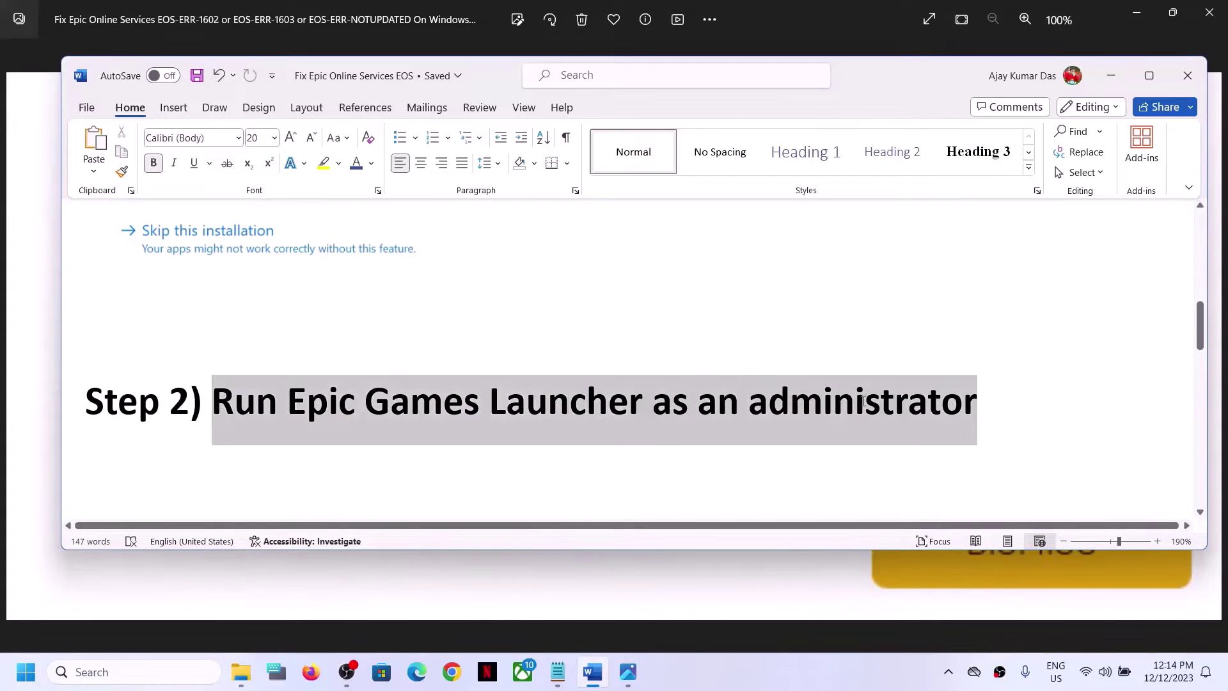
Step: Search 'epic' and view Epic Games Launcher's options without launching it
click(171, 679)
text(epic)
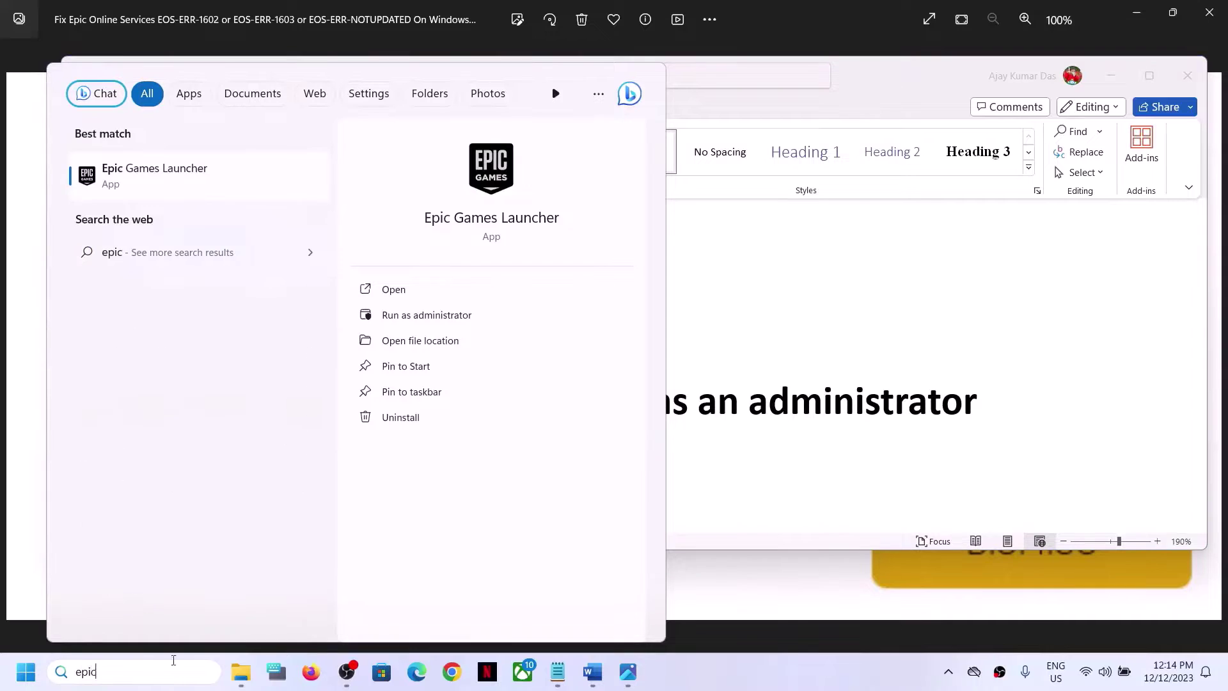
right_click(164, 184)
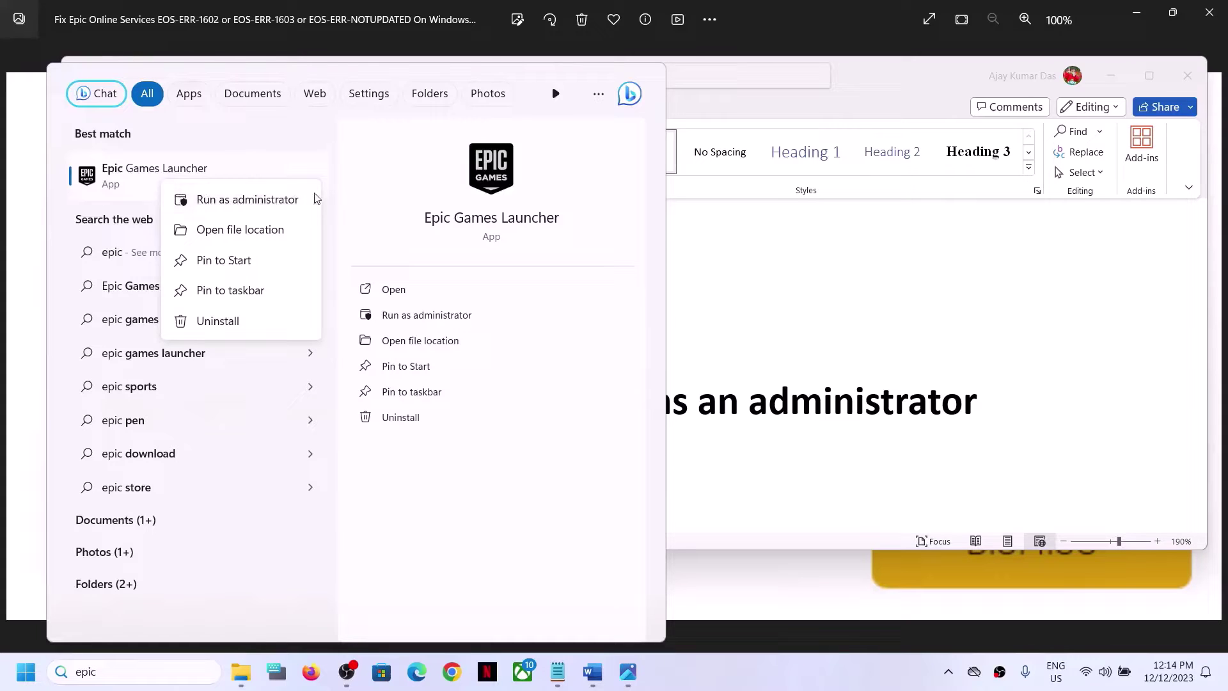
key(Escape)
key(Escape)
Step: Highlight Step 3, Update Windows, and open Settings with Win+I
scroll(253, 398, down, 2)
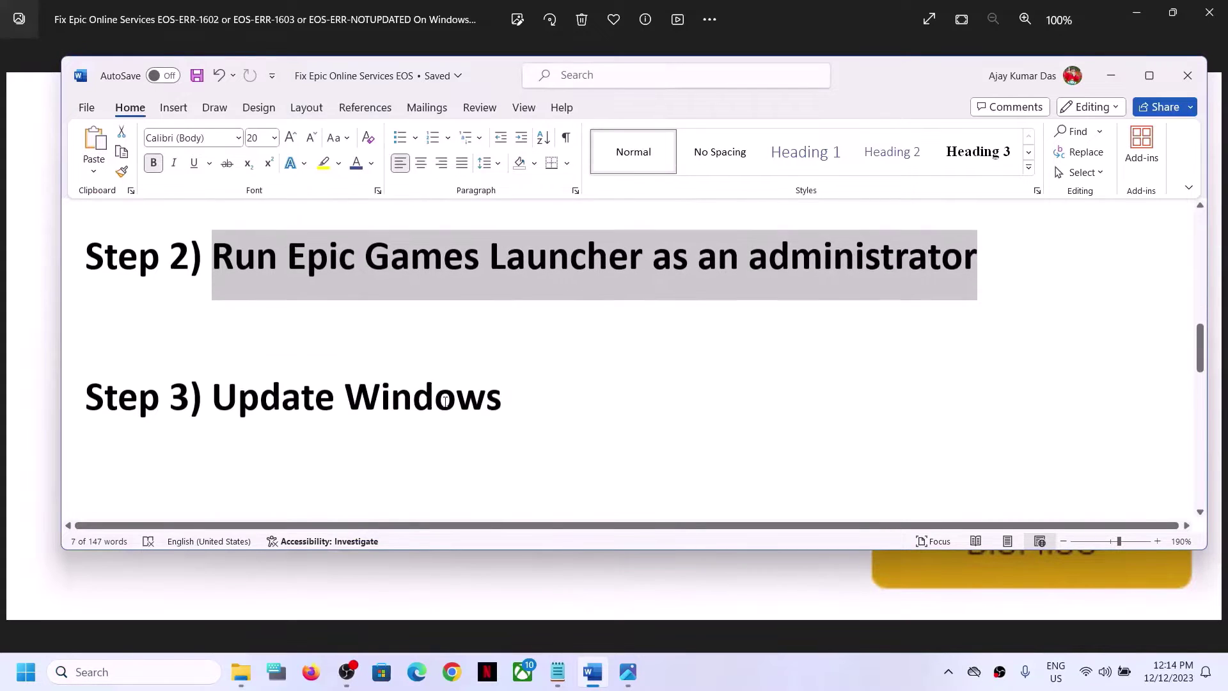
drag(253, 397, 740, 416)
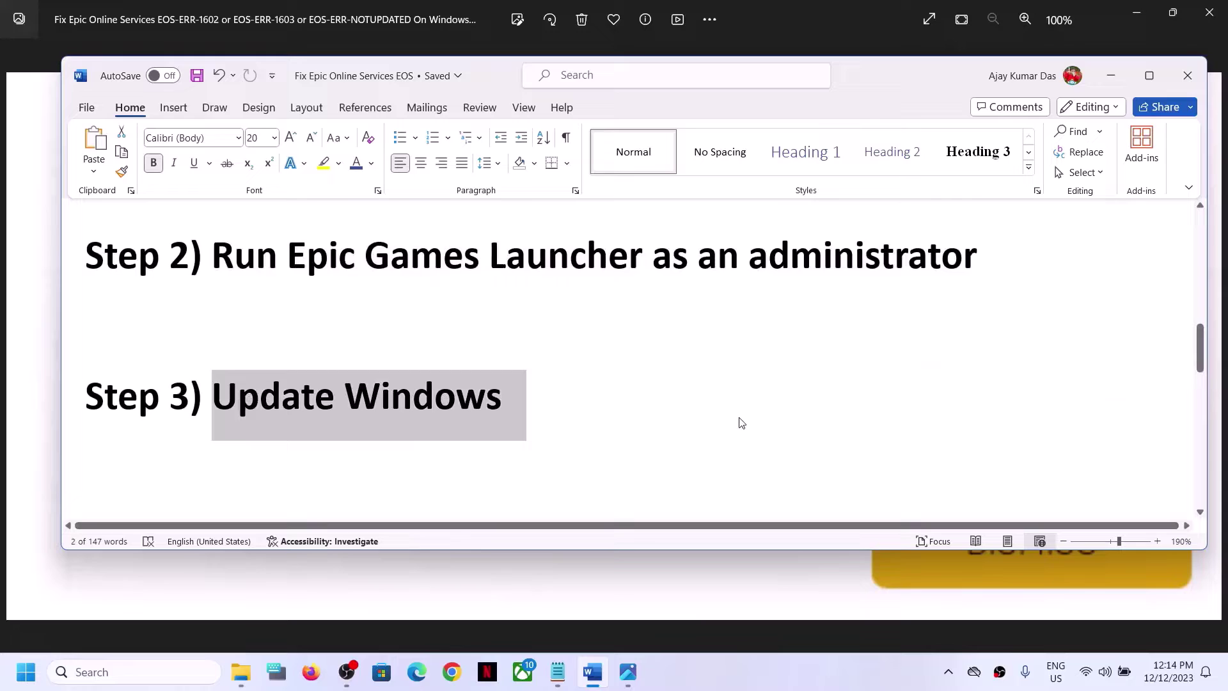
key(super+i)
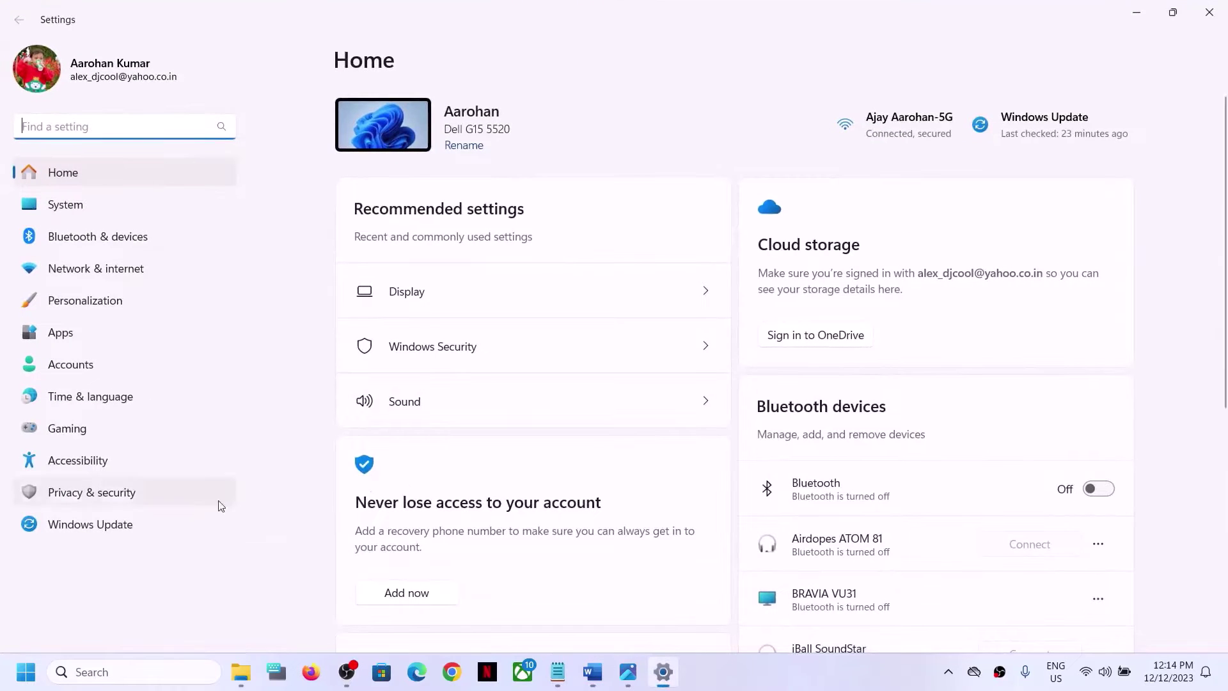
Step: Start a Windows Update check and look over the Start menu's restart options
click(117, 535)
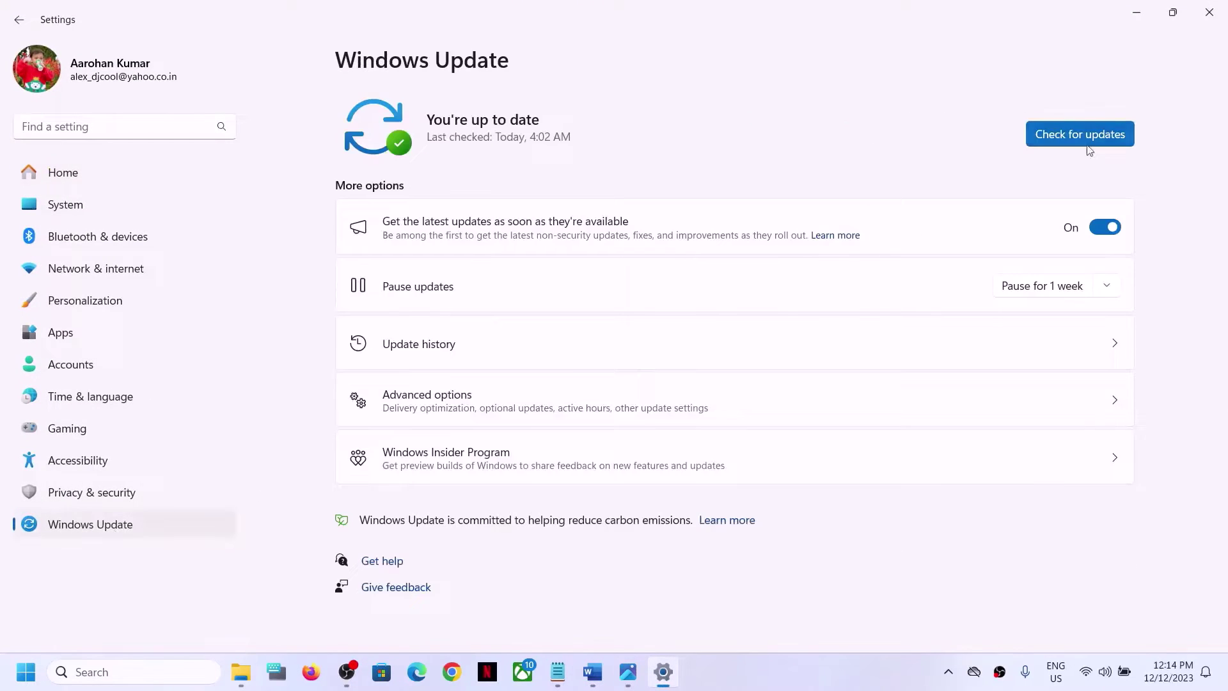
click(1116, 139)
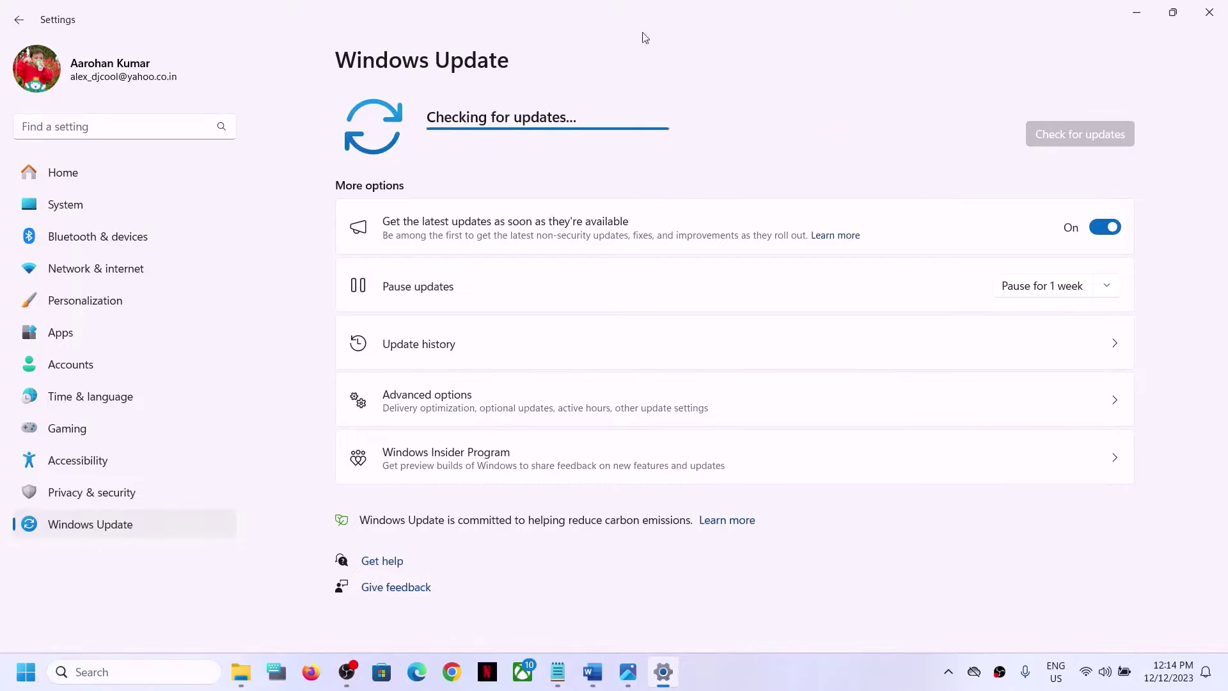
click(27, 672)
click(465, 616)
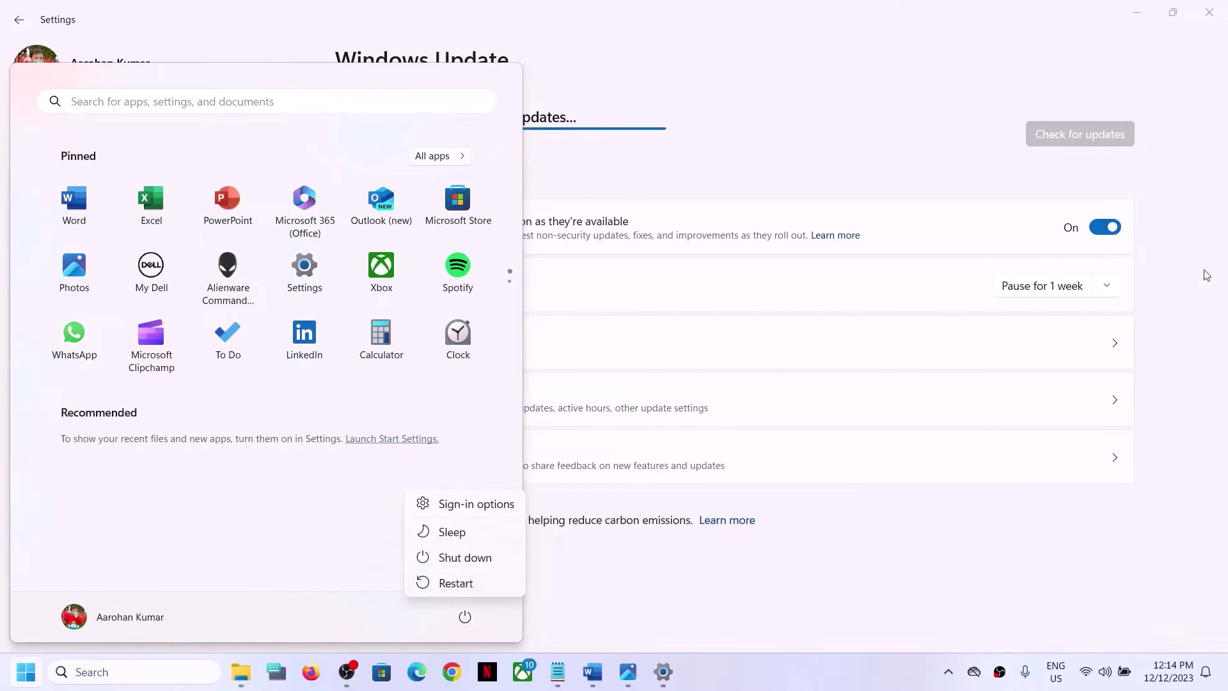
click(1179, 178)
click(1178, 178)
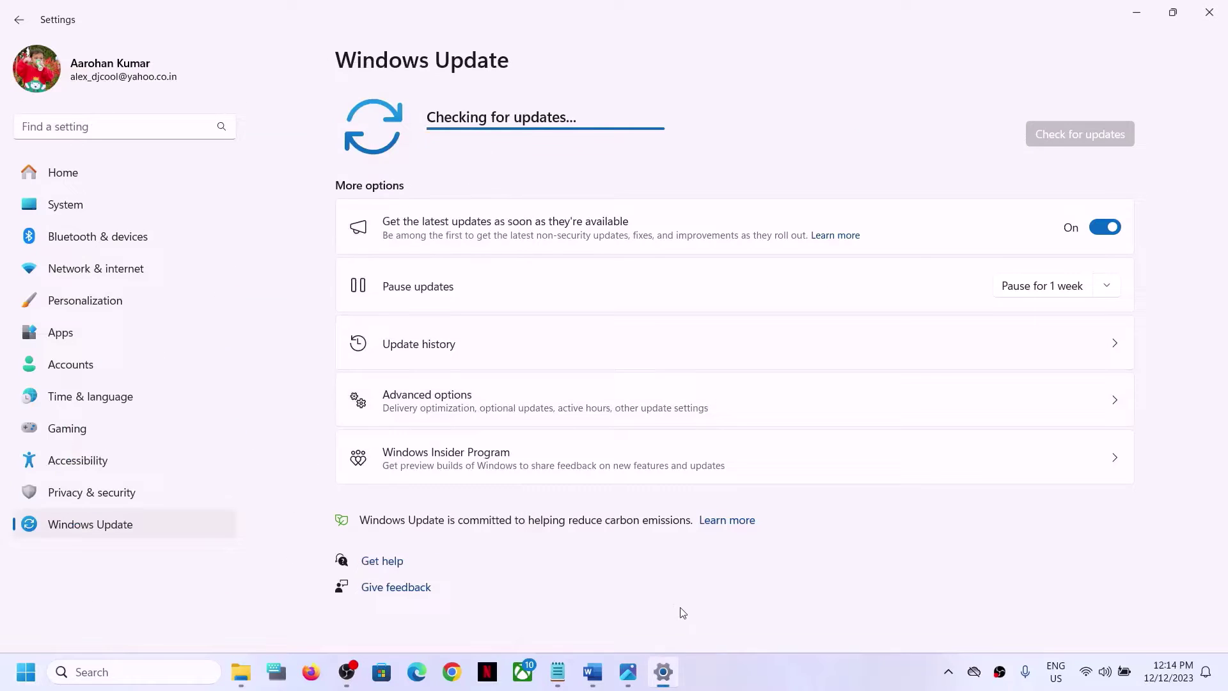
Step: Return to the Word guide and scroll down to Step 4
click(592, 671)
scroll(435, 401, down, 3)
scroll(306, 399, down, 1)
Step: Highlight Step 4, then search 'epic' and open Epic Games Launcher's file location
drag(212, 397, 1002, 404)
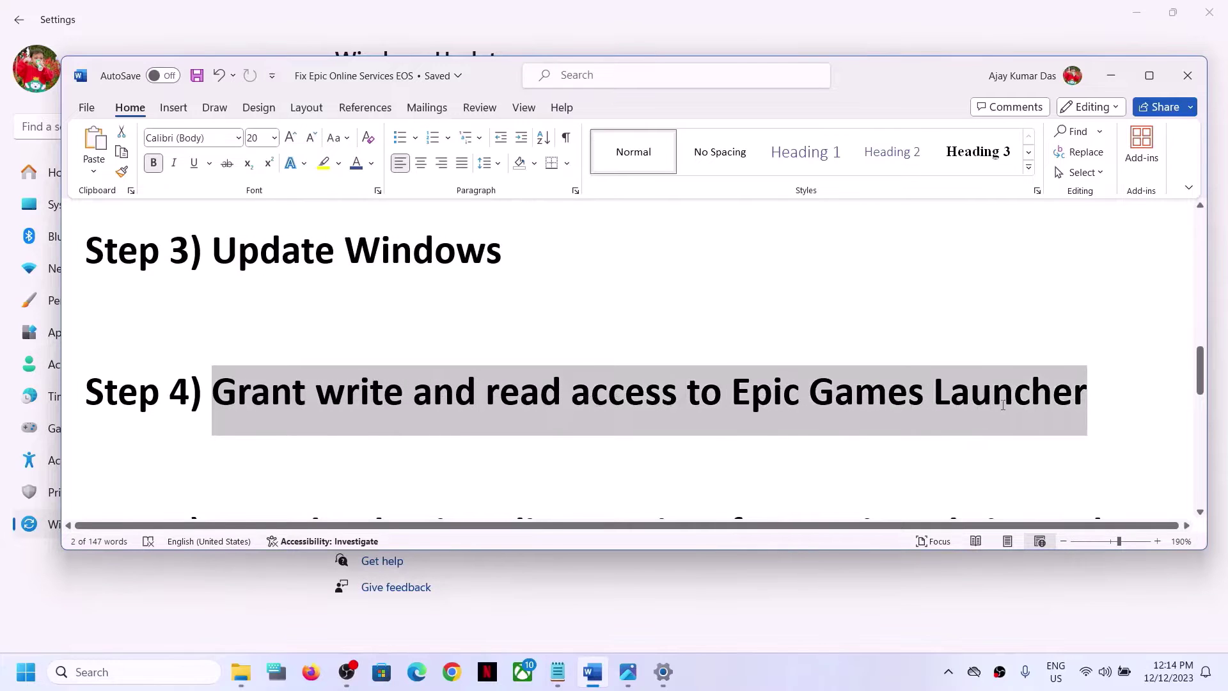
click(169, 672)
text(ep)
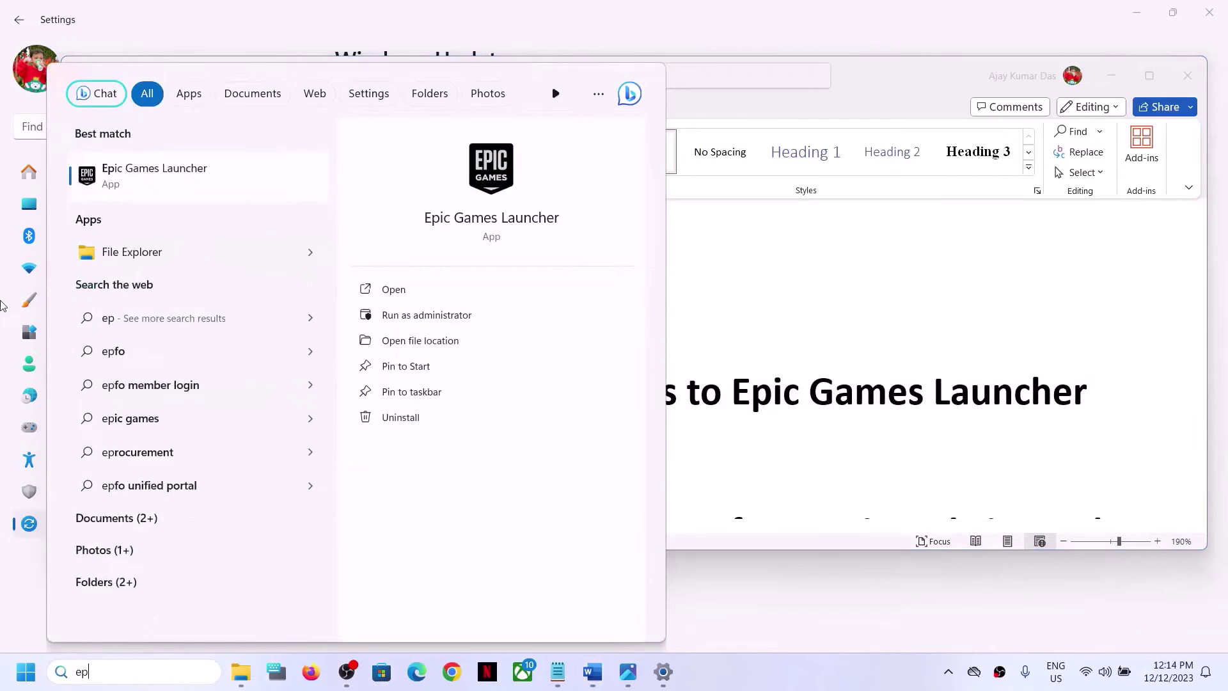
text(ic)
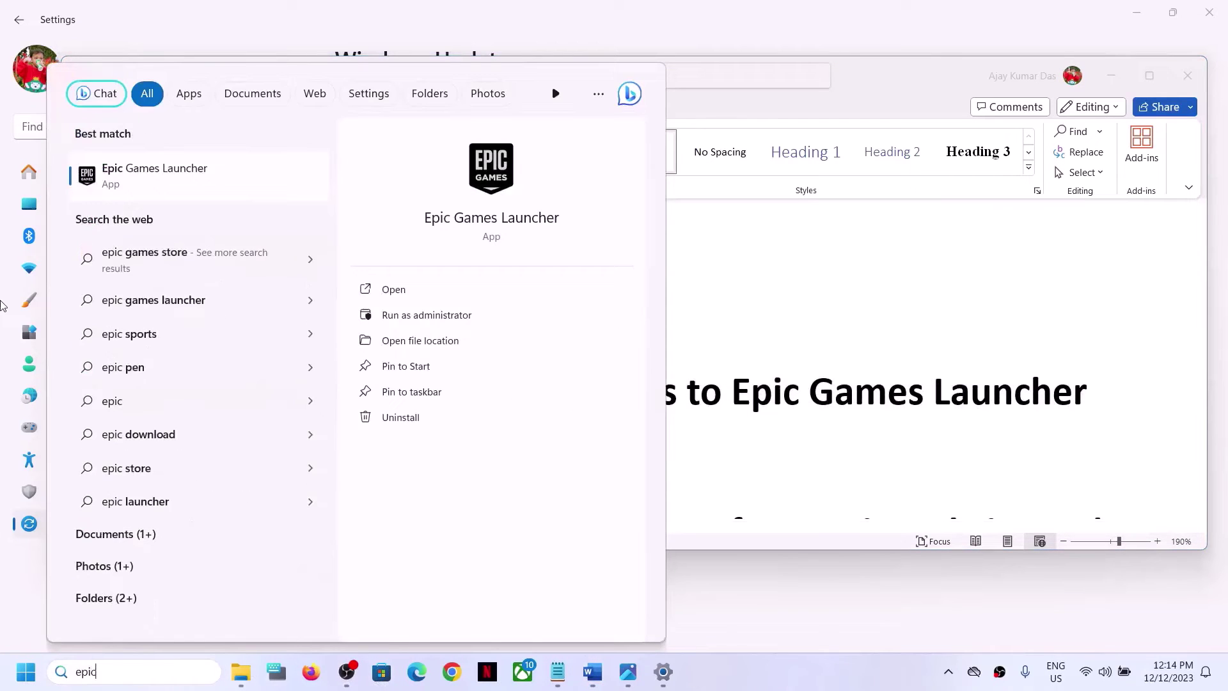
right_click(171, 194)
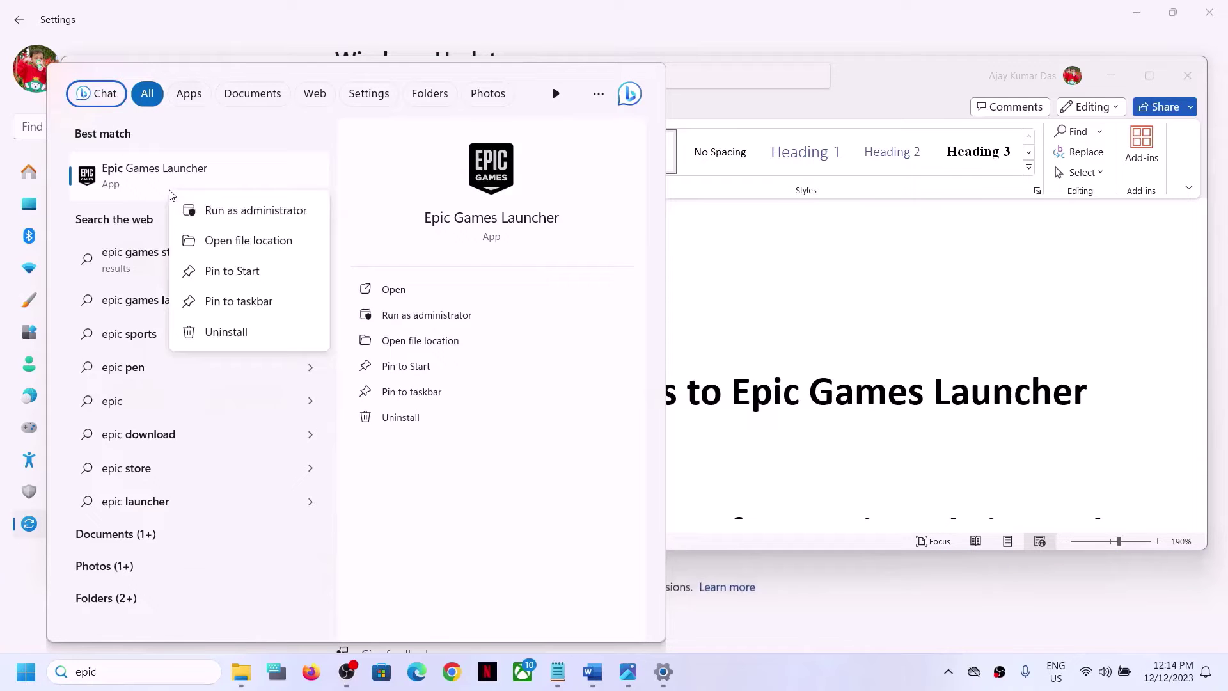
click(240, 241)
scroll(297, 520, down, 2)
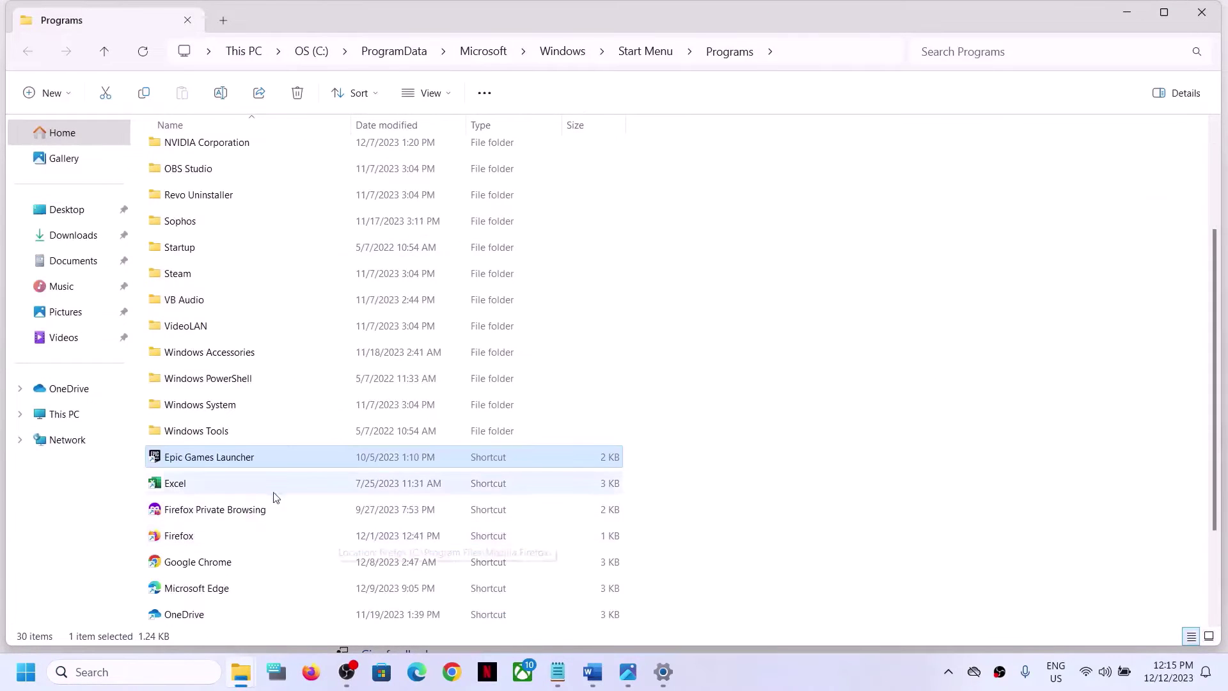
Step: Change the Epic Games Launcher shortcut's owner to Everyone in Advanced Security Settings
right_click(202, 466)
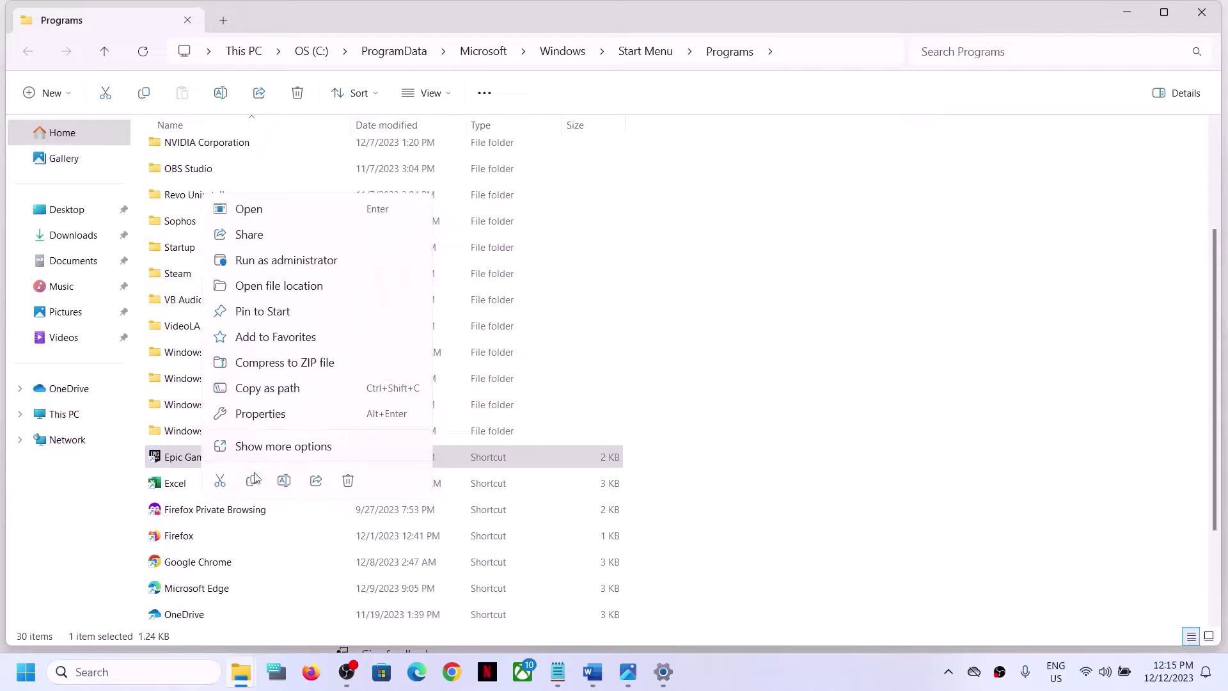
click(271, 417)
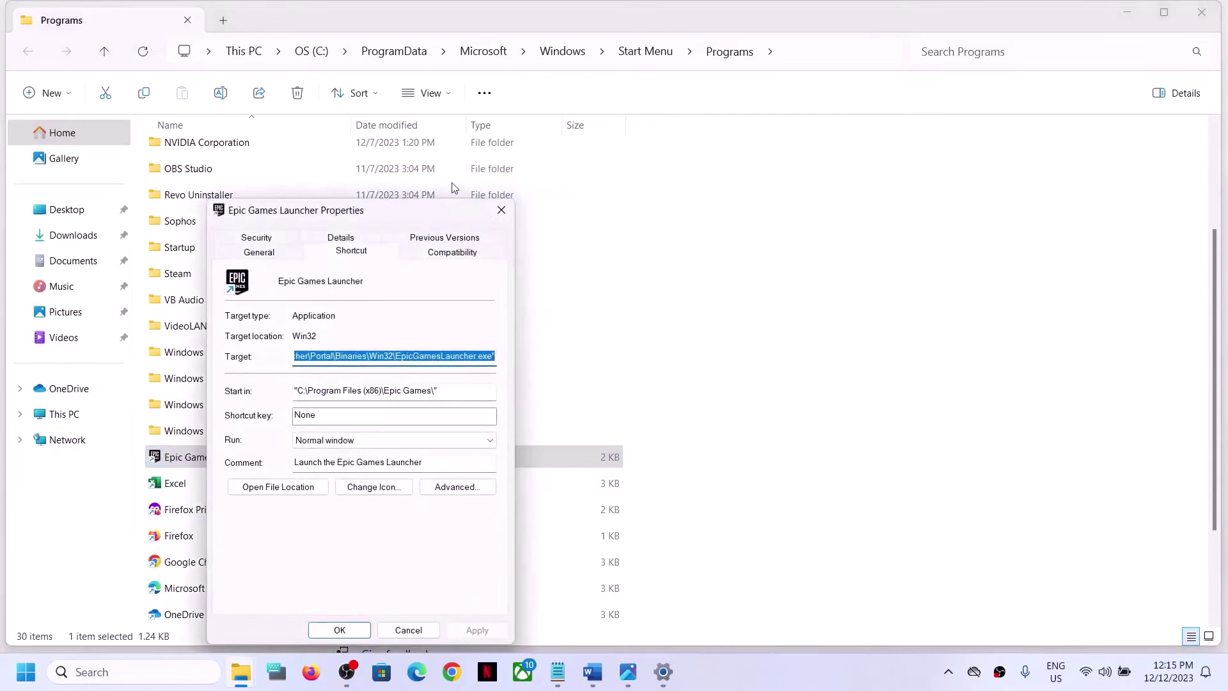
drag(420, 214, 617, 121)
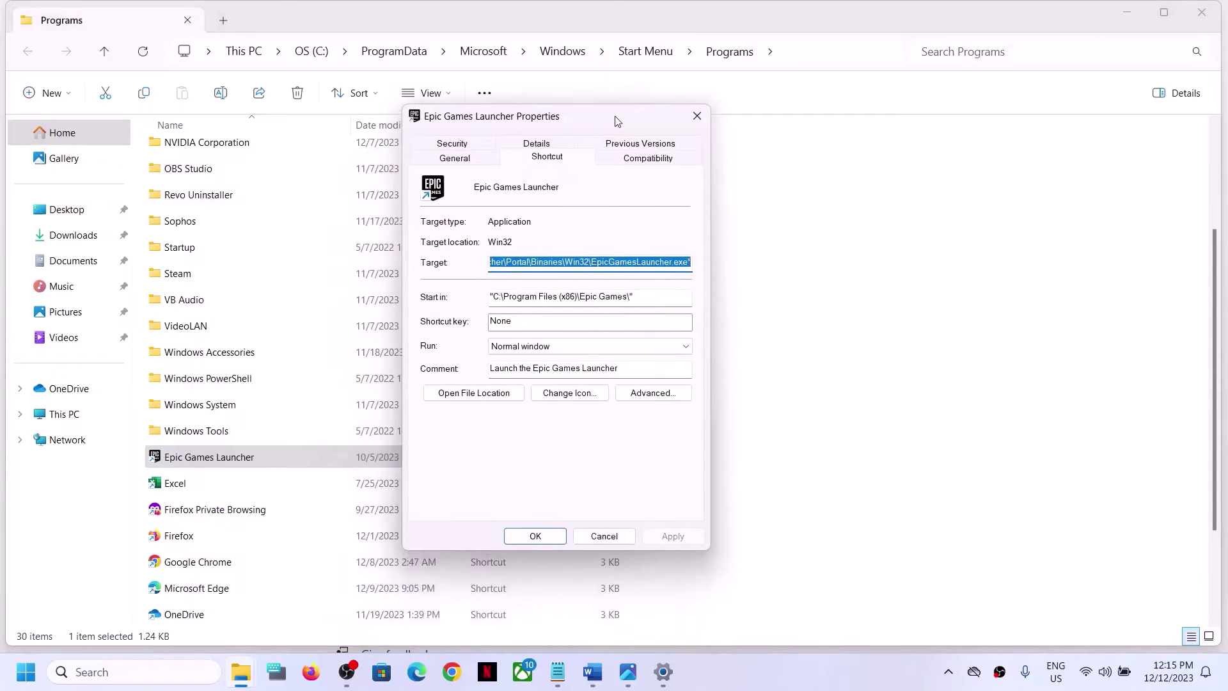
click(465, 149)
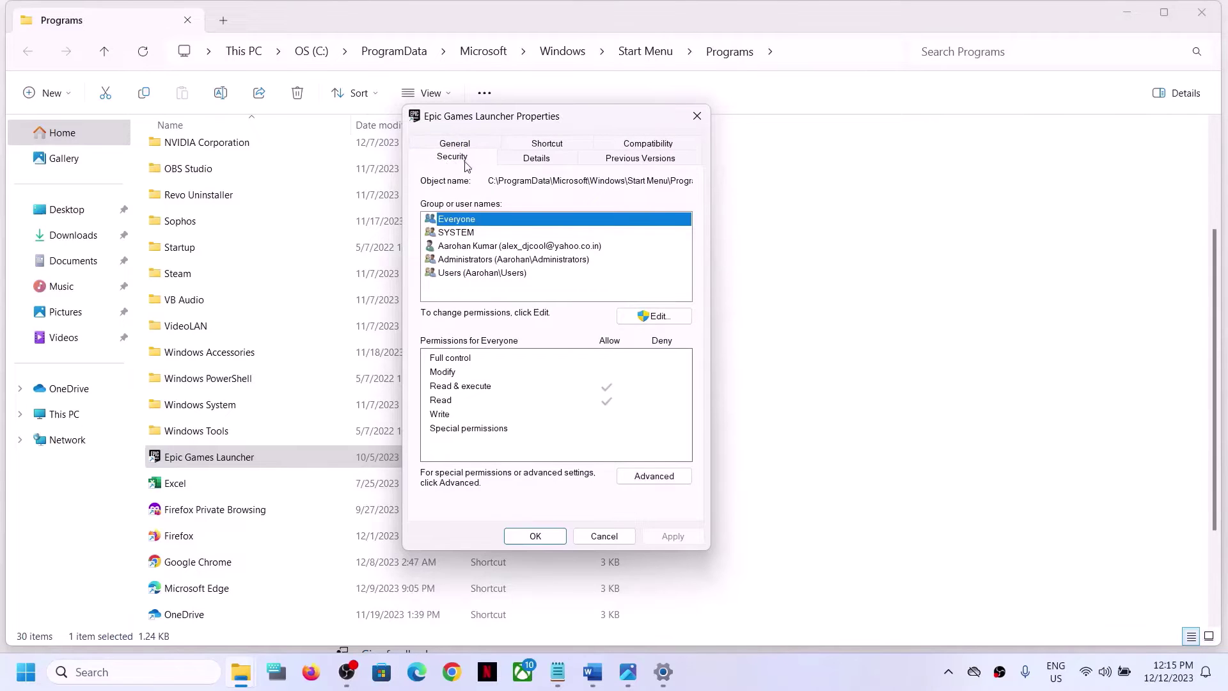
click(688, 479)
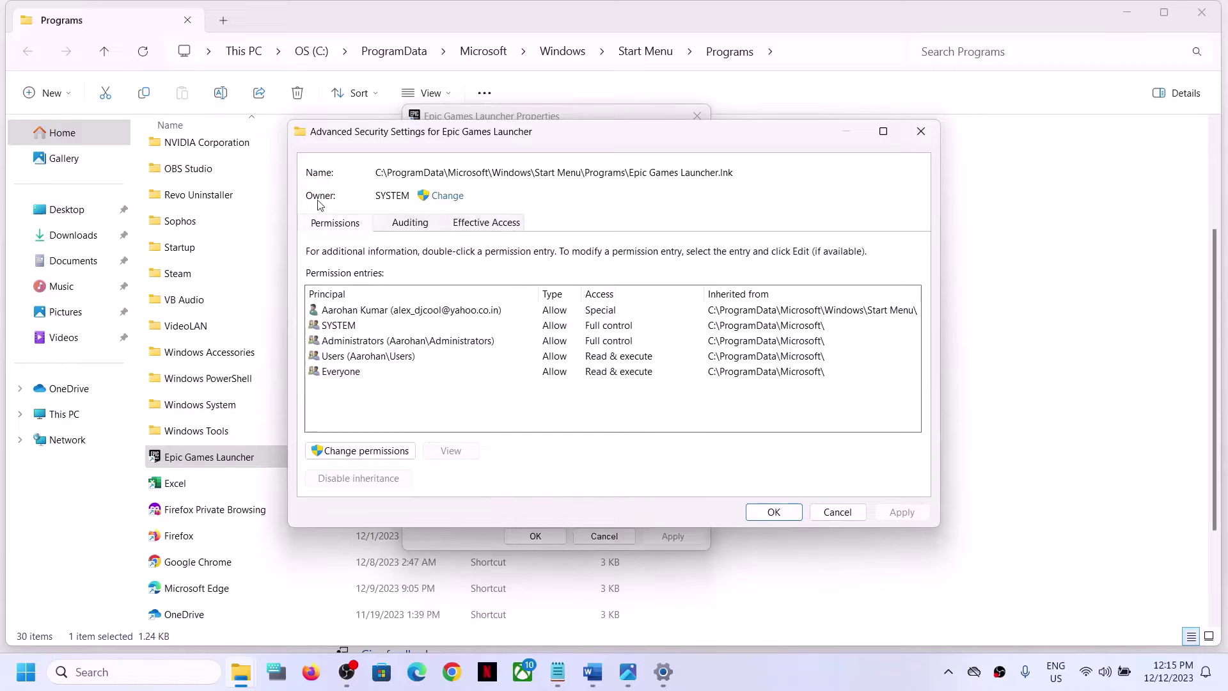
click(447, 196)
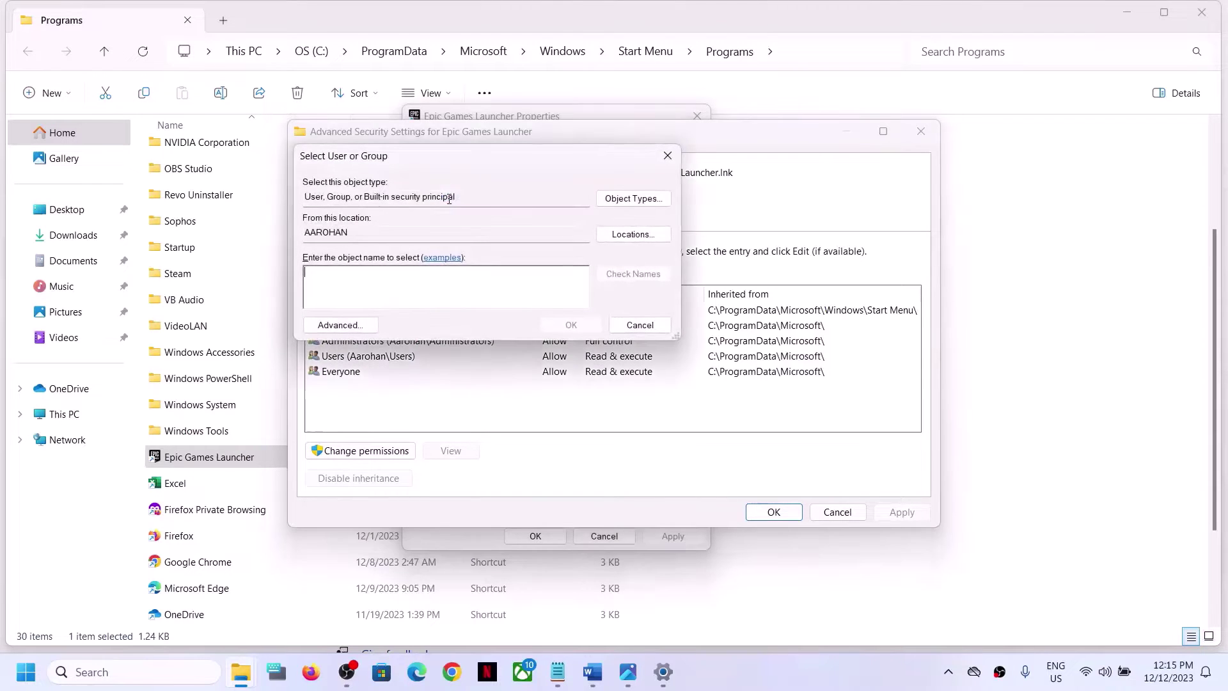
text(everyone)
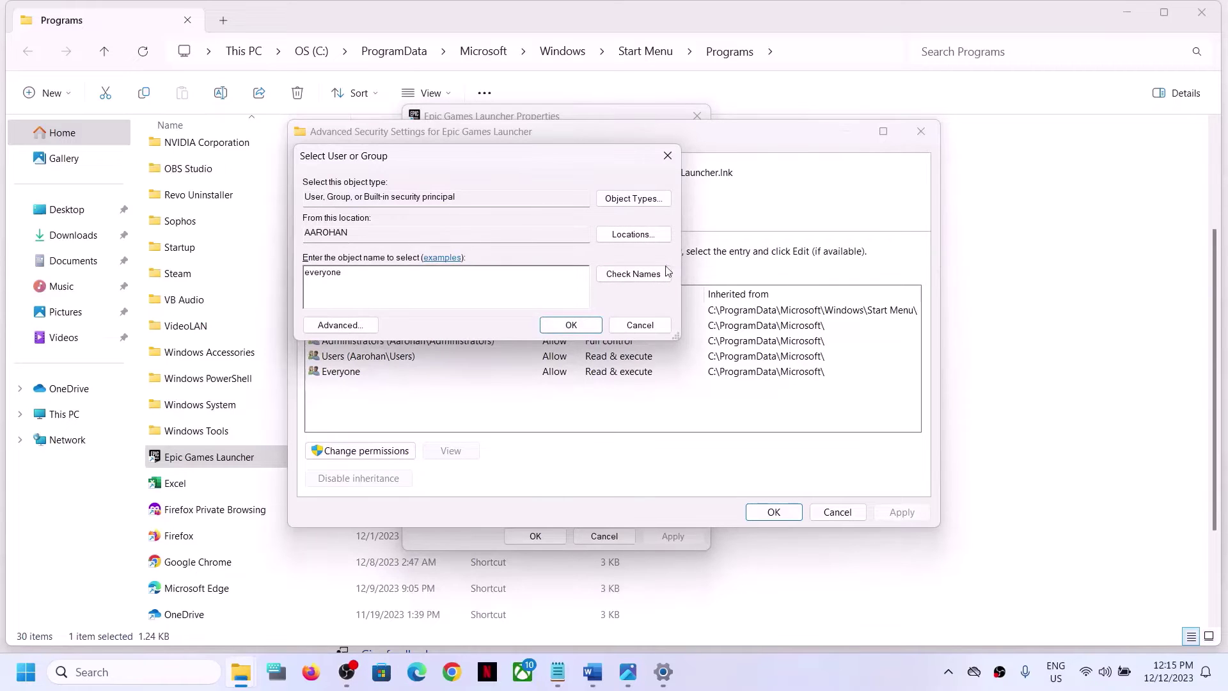
click(633, 274)
click(589, 331)
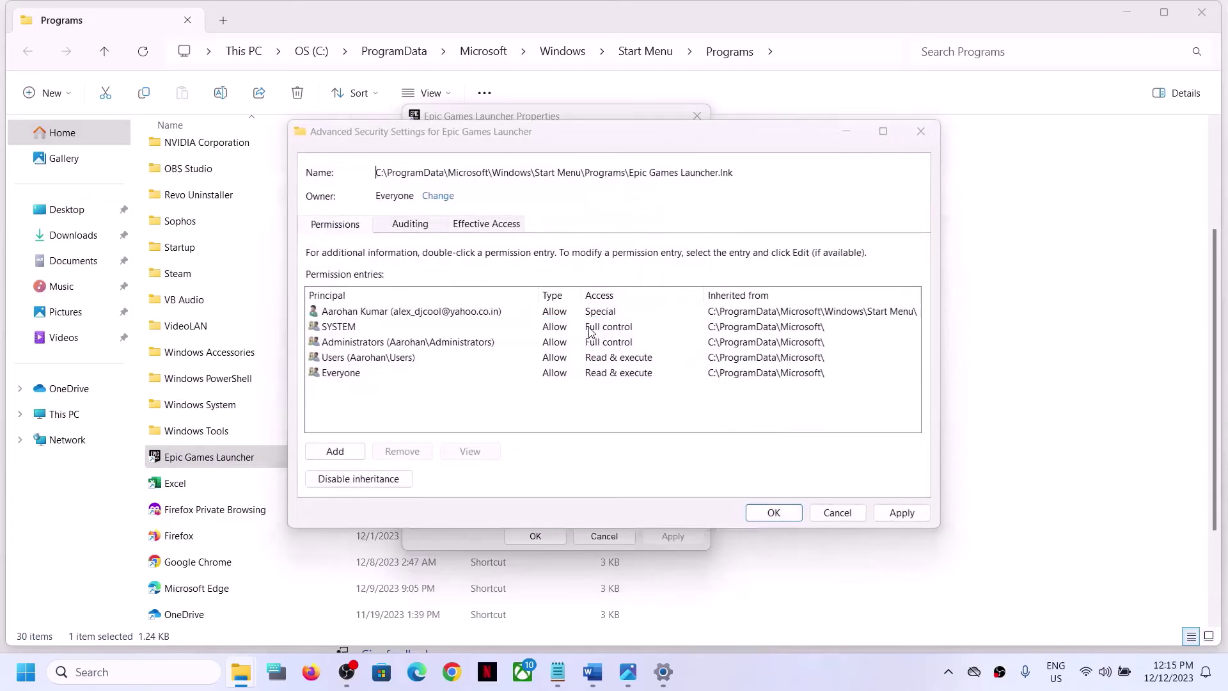
click(898, 515)
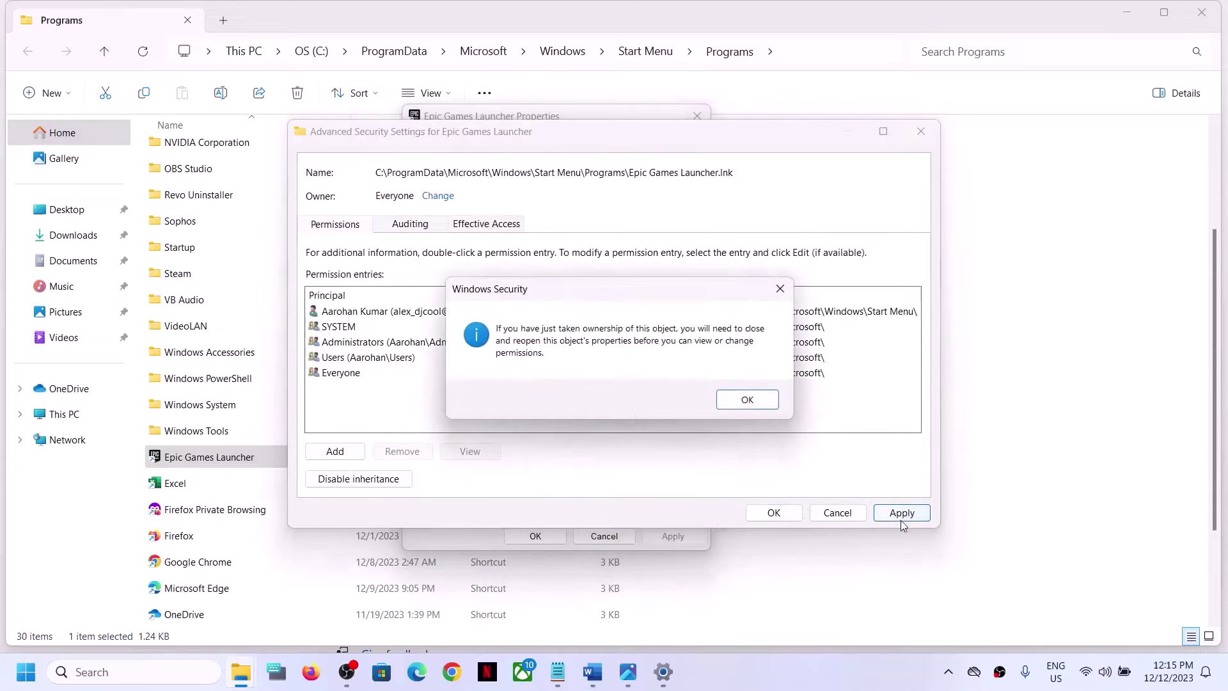
click(739, 400)
click(781, 516)
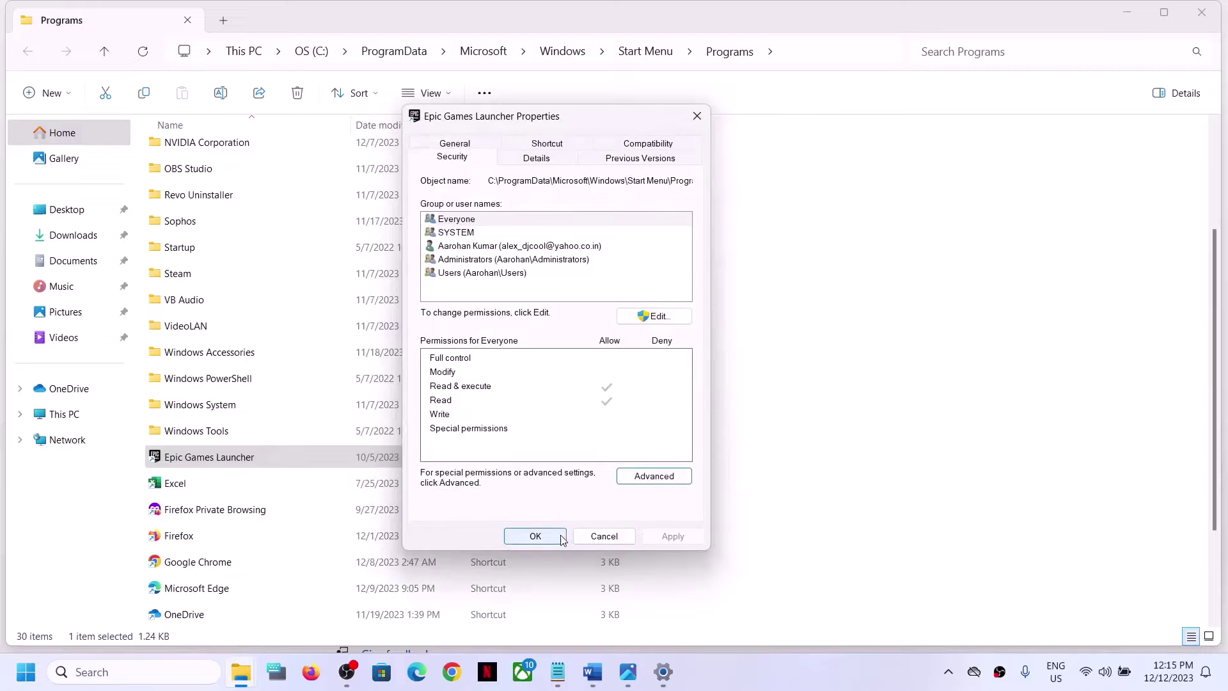
Step: Allow Everyone Modify permission on the shortcut and close its Properties
click(656, 317)
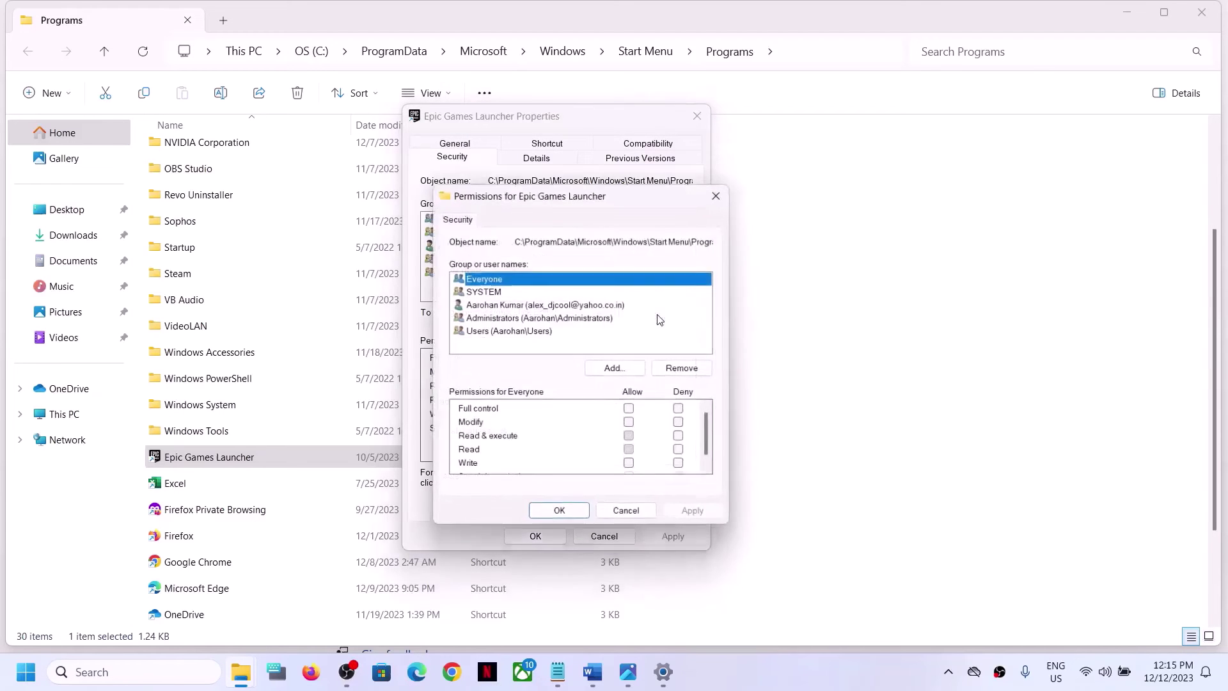
click(631, 424)
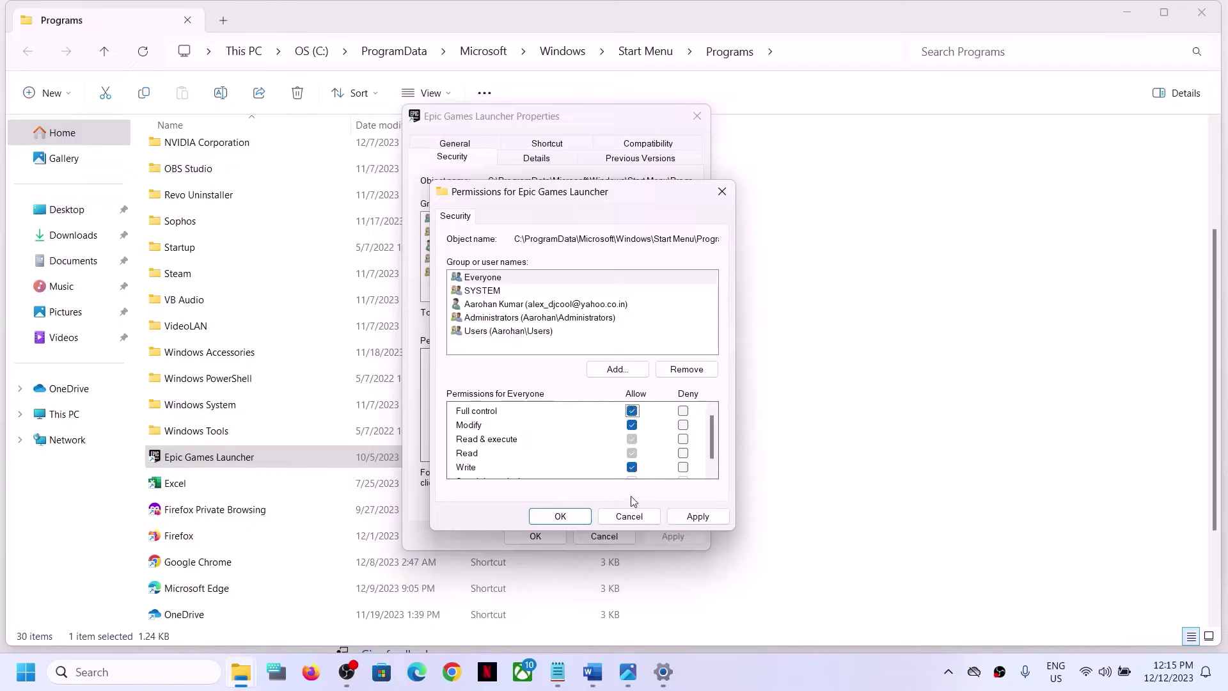
click(696, 518)
click(562, 517)
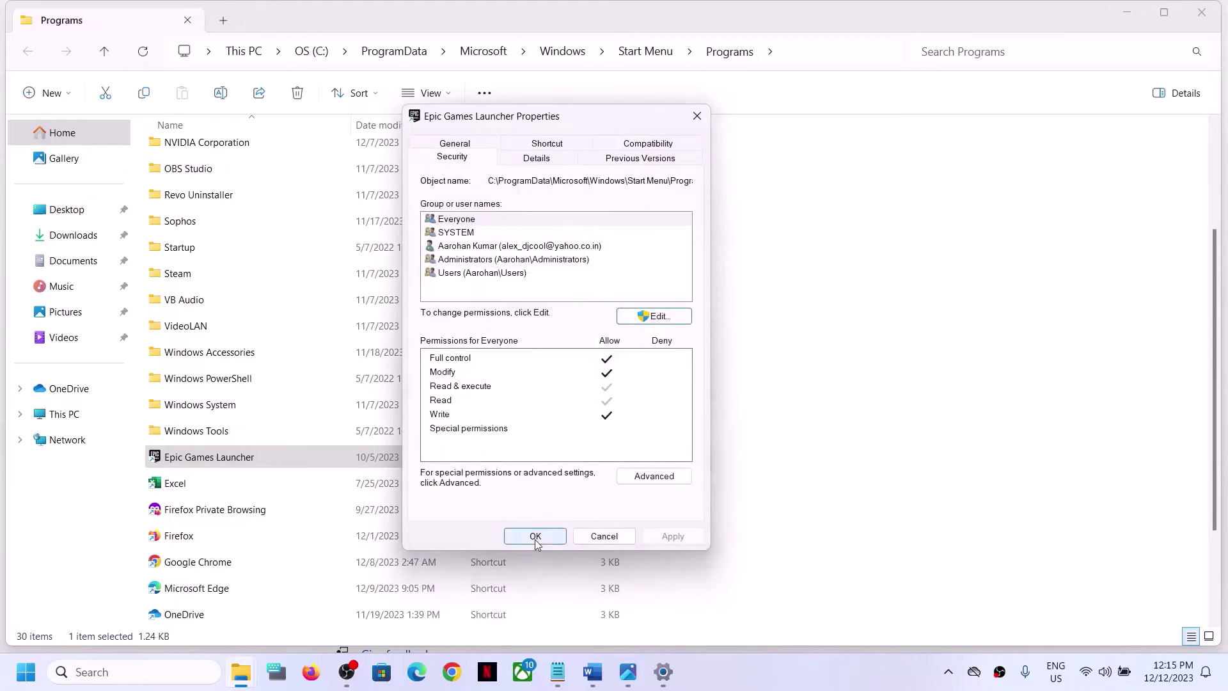
click(534, 537)
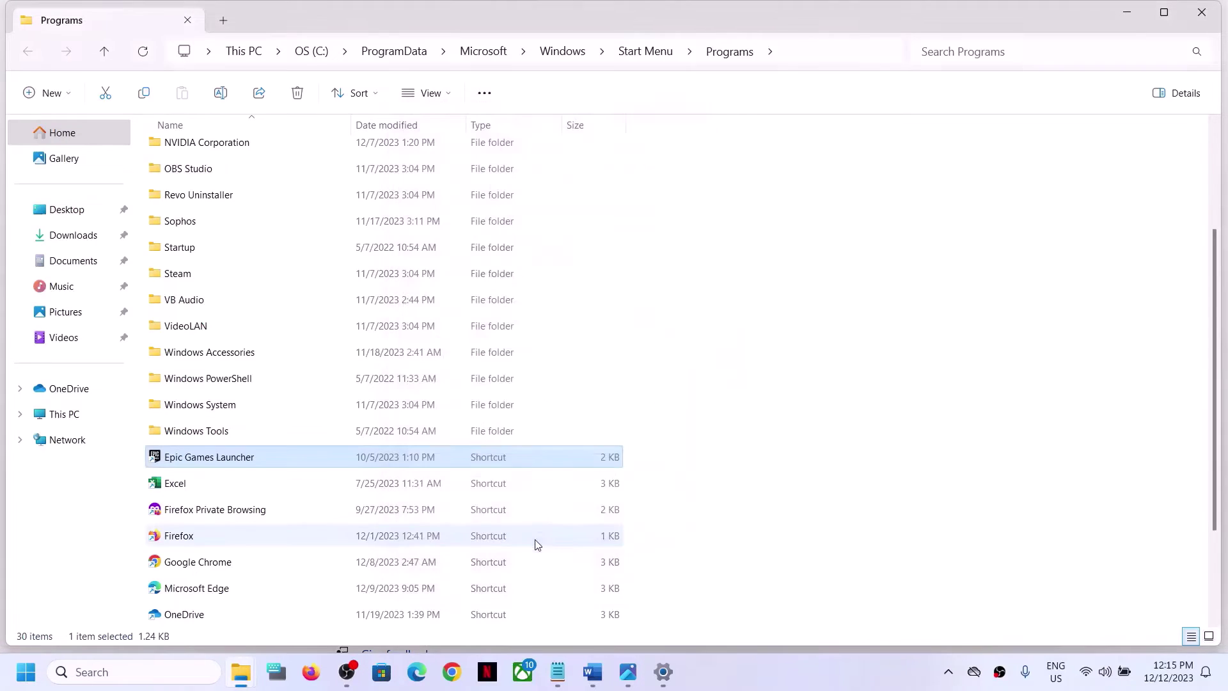
Step: Reopen the shortcut's Advanced Security Settings and start adding a new permission entry
right_click(225, 462)
click(295, 409)
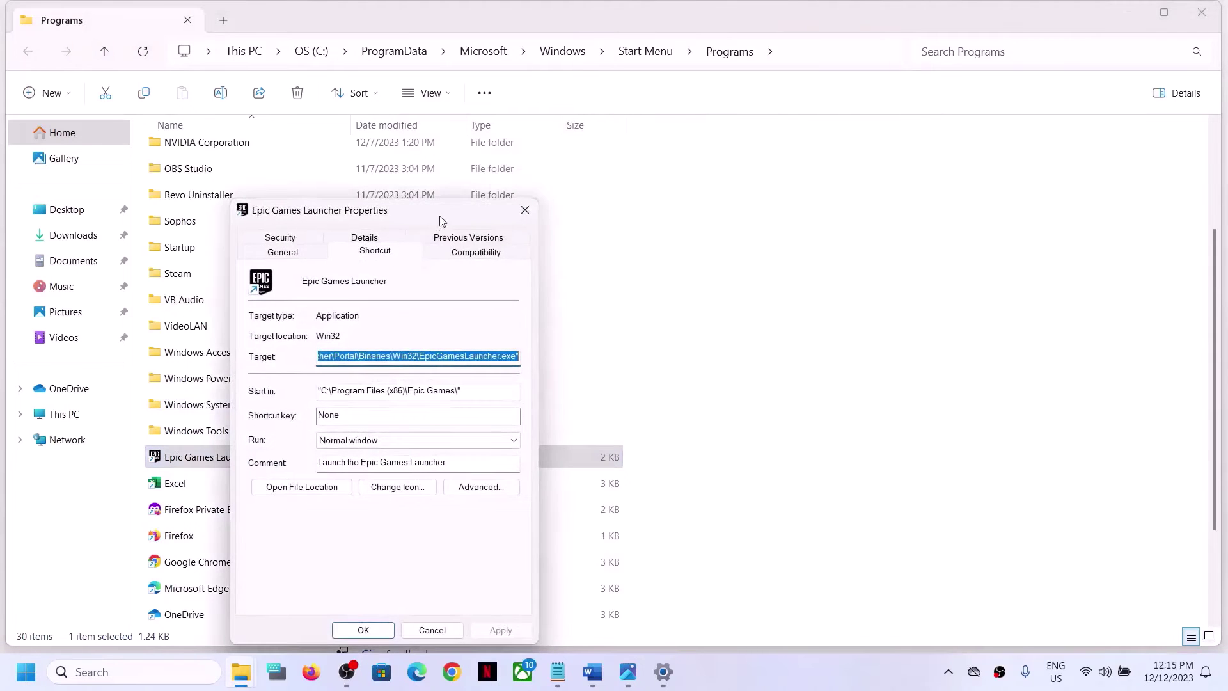
drag(439, 223, 566, 163)
click(408, 179)
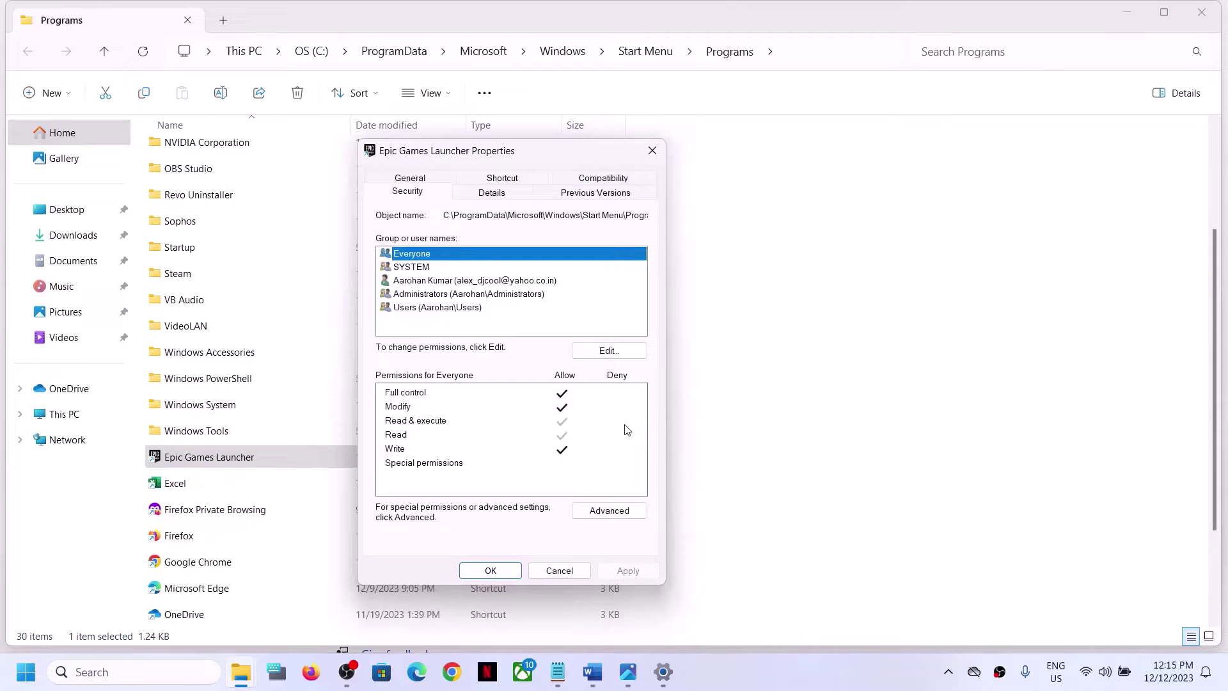
click(606, 509)
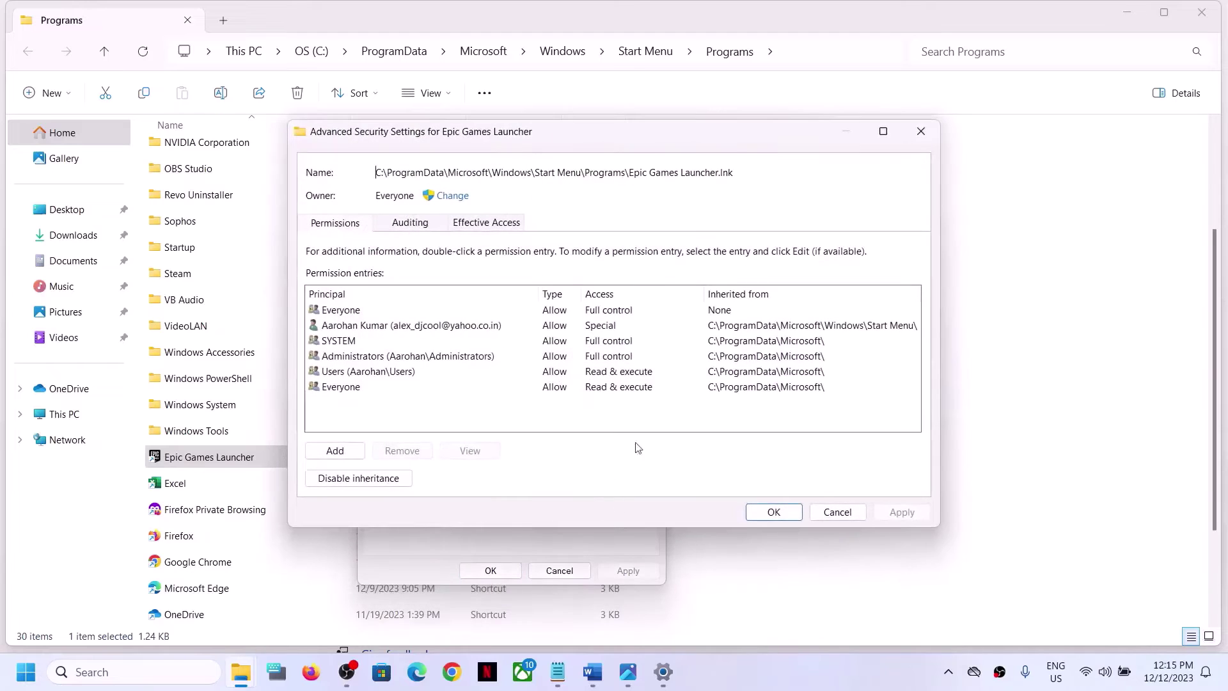
click(337, 453)
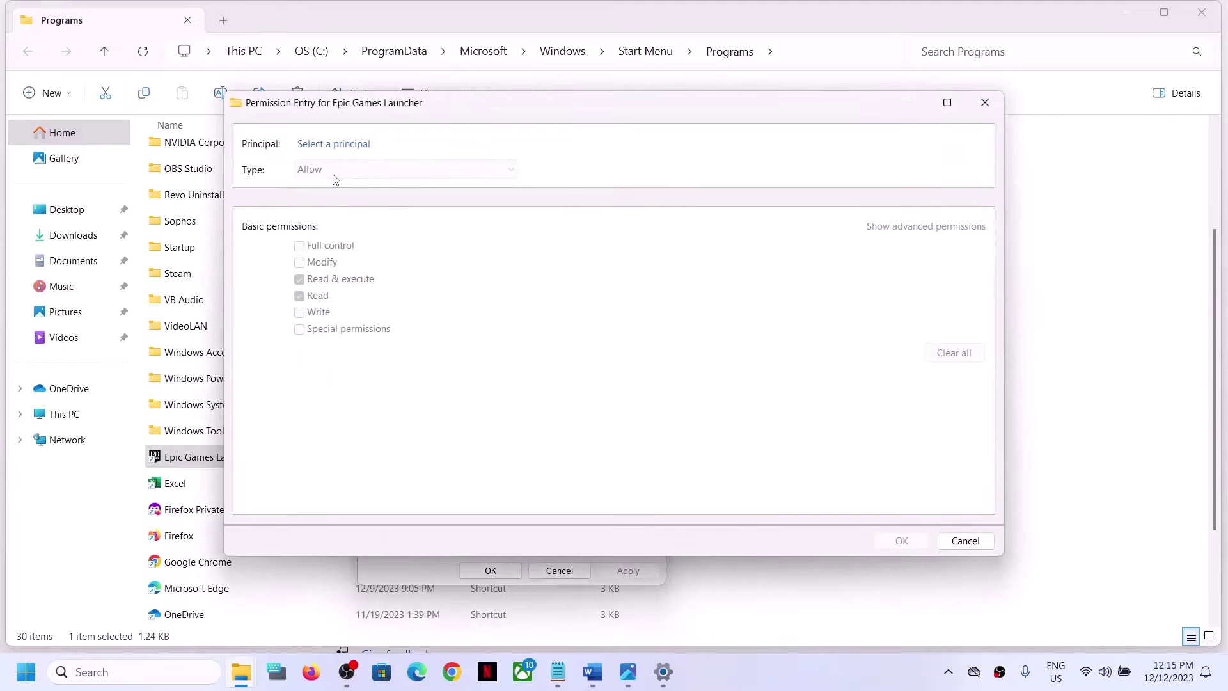
Step: Set the new entry's principal to Everyone with Full control and apply it
click(332, 148)
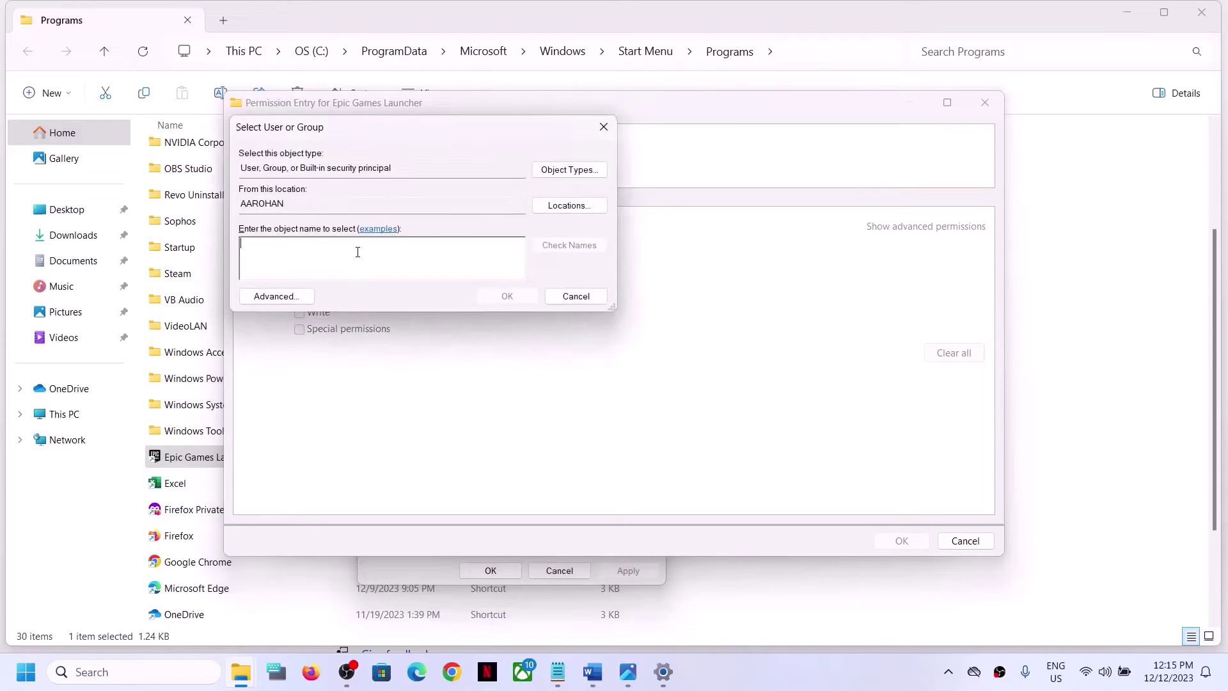
text(everyone)
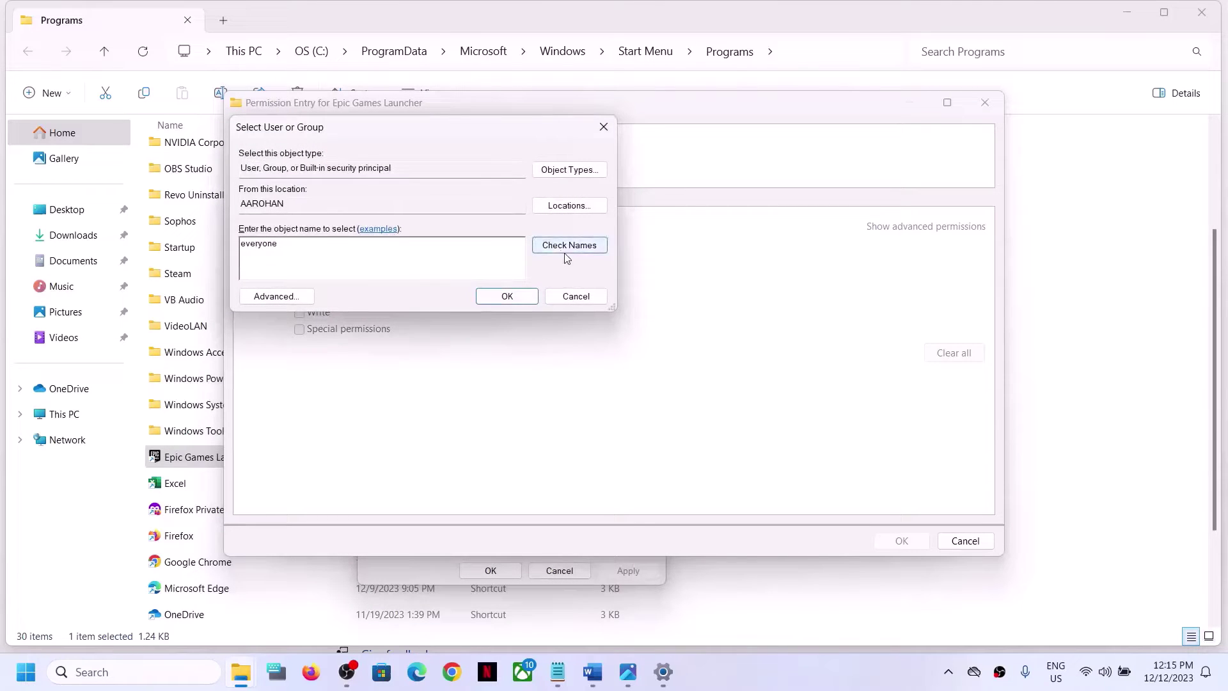
click(569, 247)
click(506, 298)
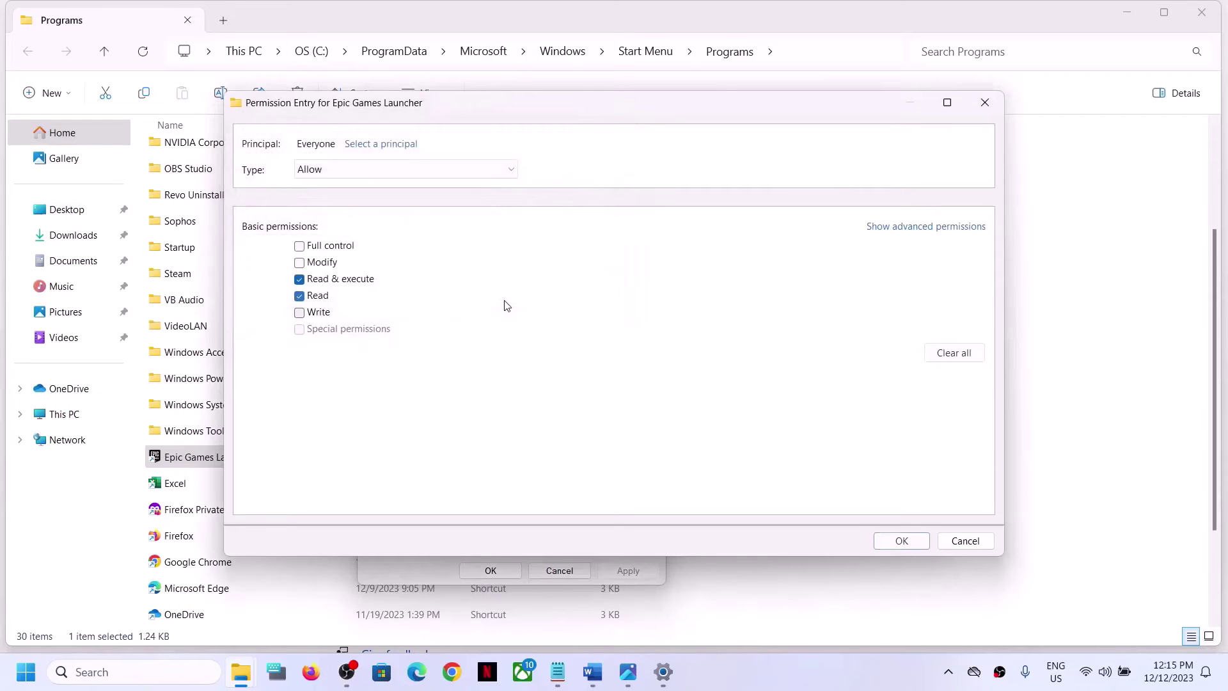
click(299, 247)
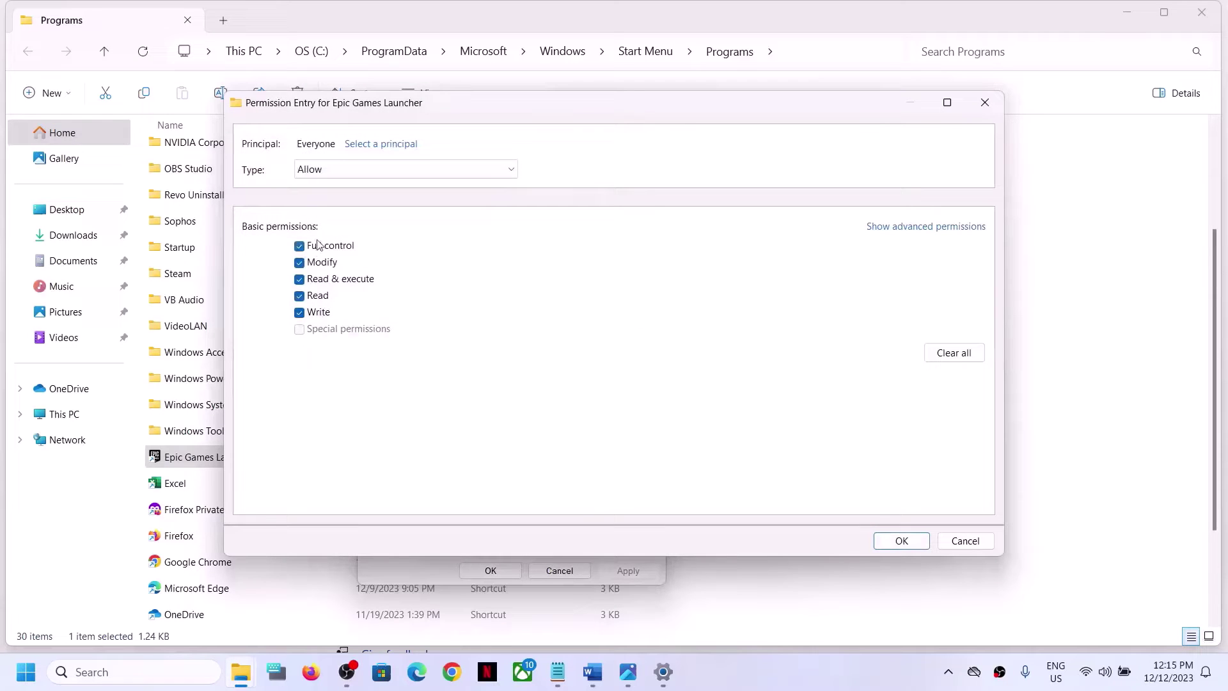
click(901, 540)
click(902, 512)
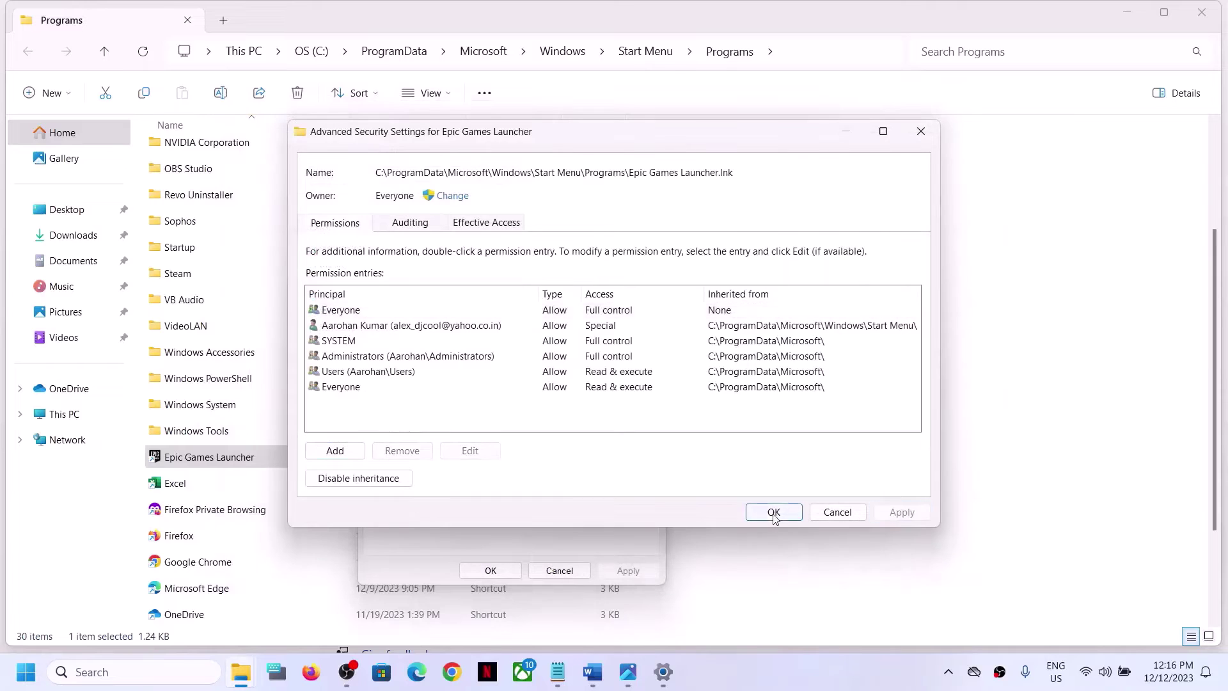
click(773, 512)
click(486, 571)
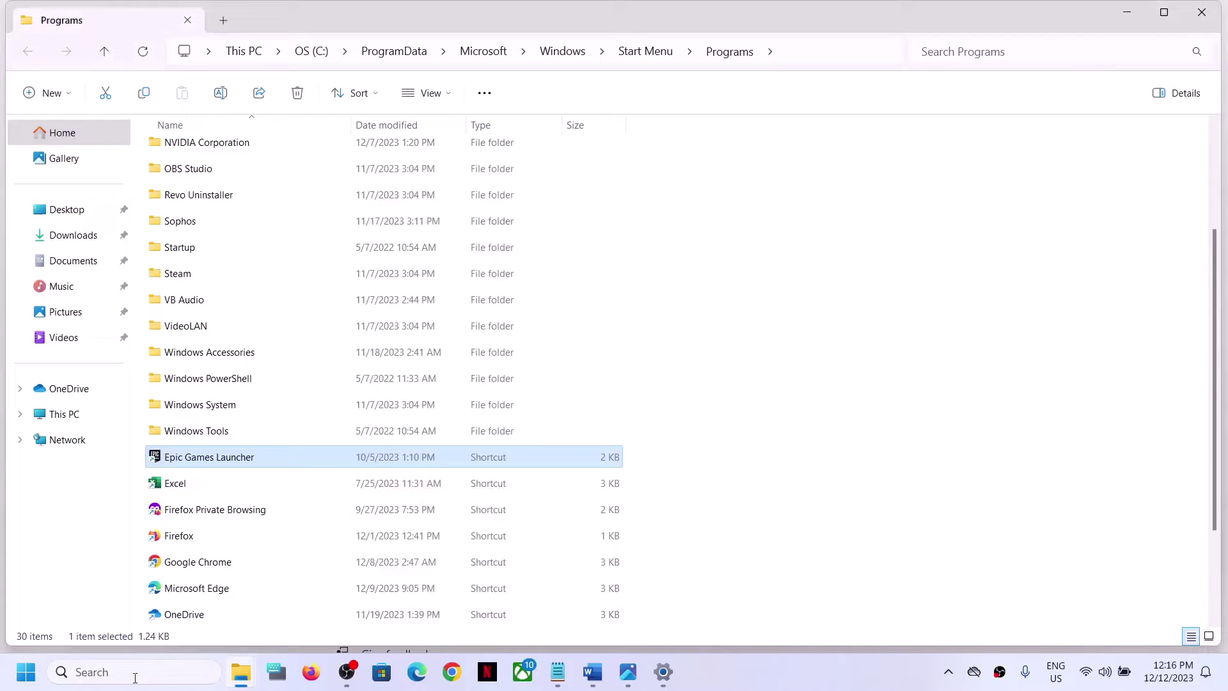
Step: In the Word guide, highlight Step 5's download instruction and the Epic Games/Launcher/Portal/Extras/EOS path
click(601, 671)
scroll(339, 381, down, 4)
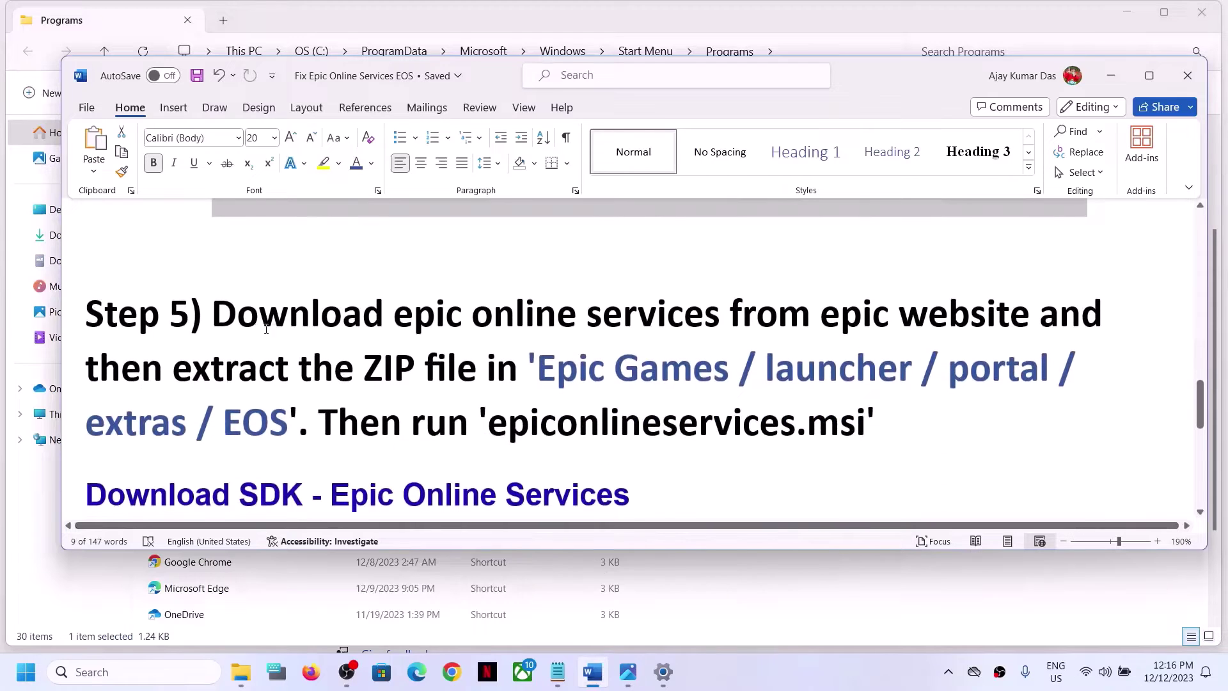
drag(229, 316, 1010, 311)
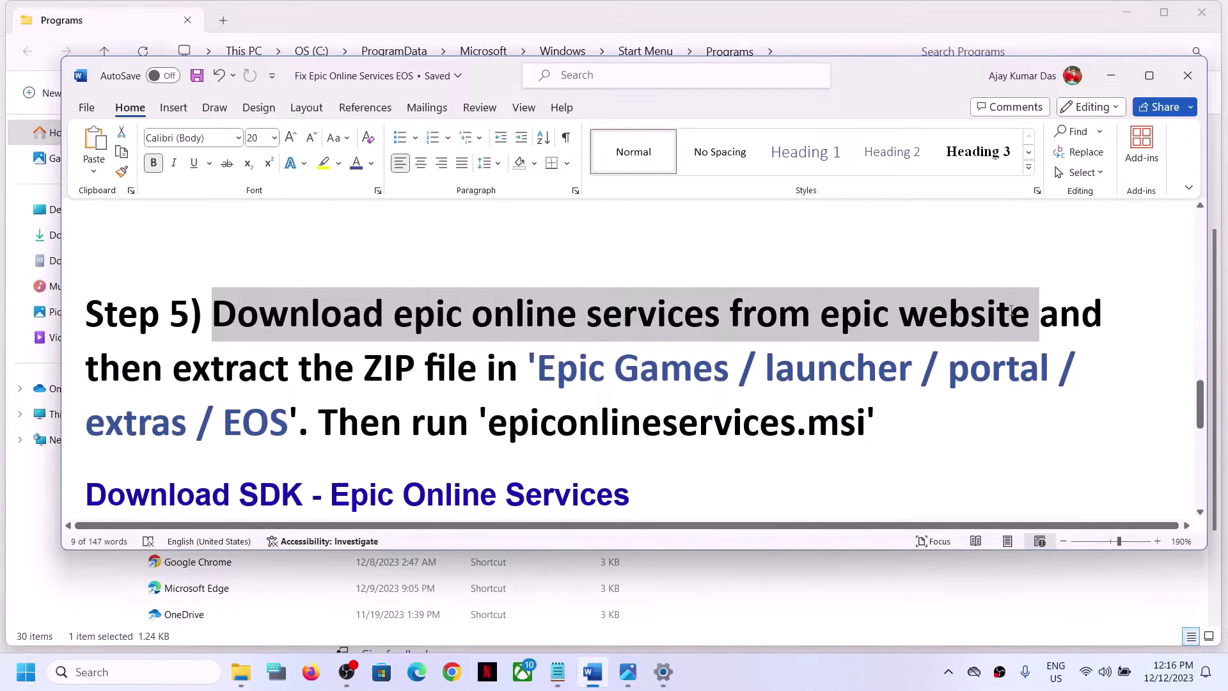
drag(254, 367, 302, 411)
click(639, 370)
Step: Copy the 'Download SDK - Epic Online Services' link text and switch to Chrome
scroll(303, 411, down, 2)
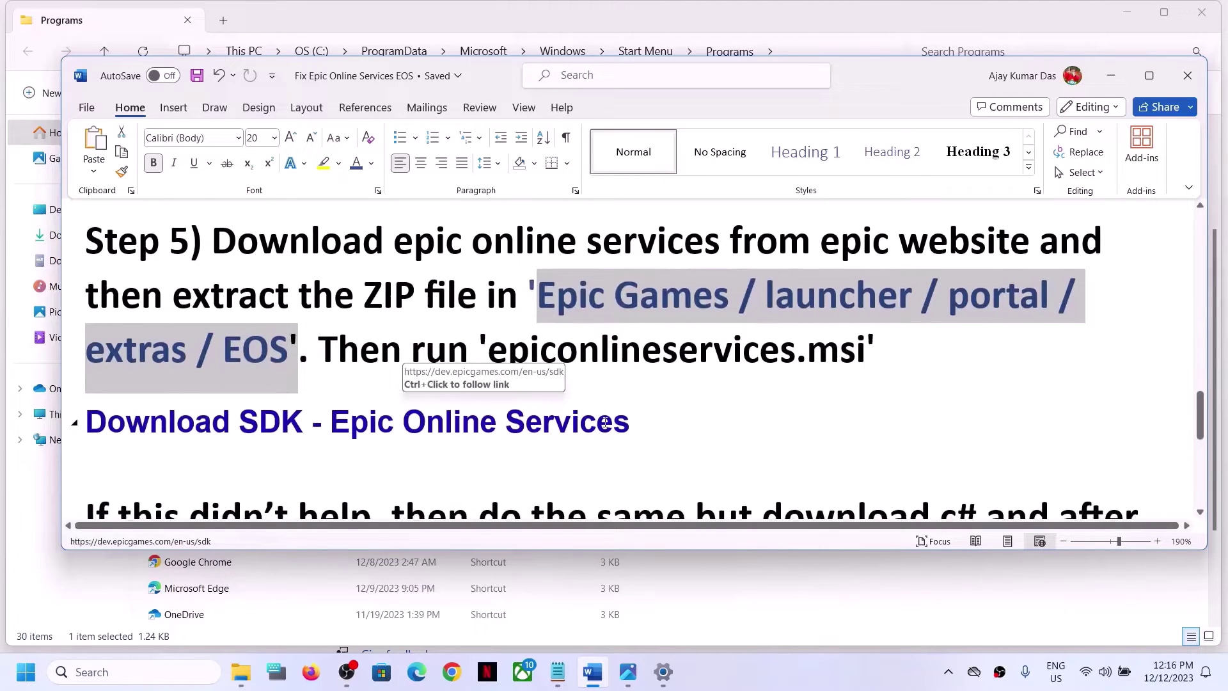
drag(620, 424, 89, 428)
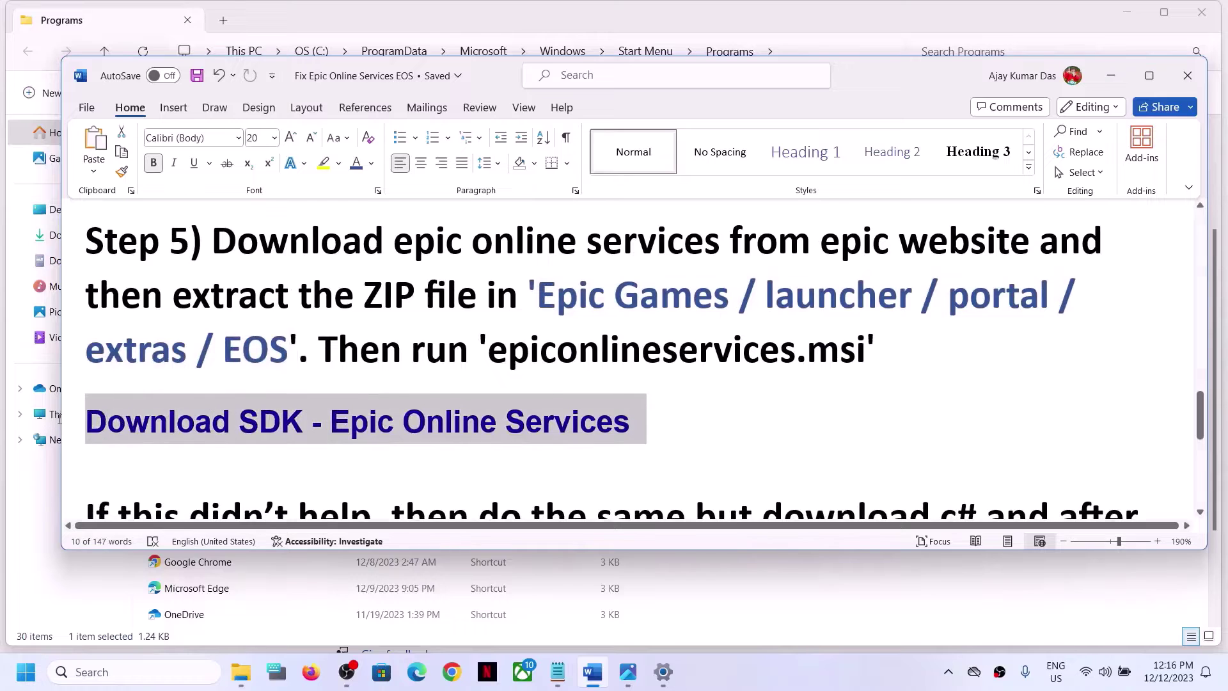
right_click(215, 430)
click(272, 103)
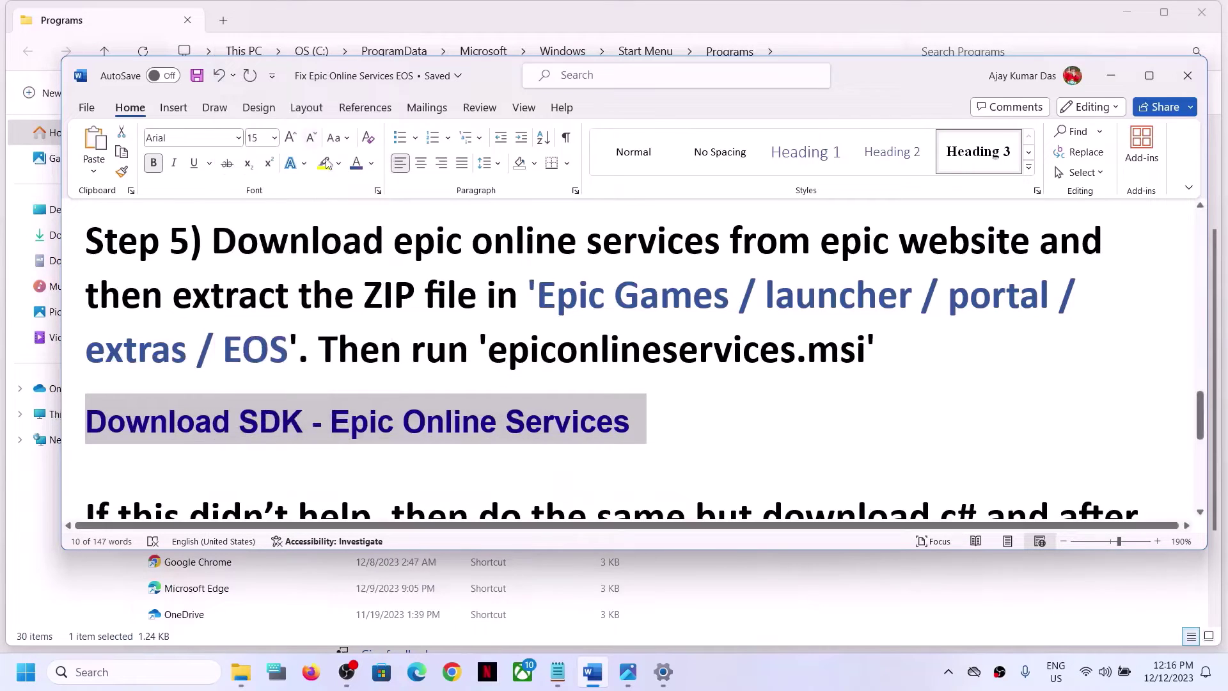
click(452, 675)
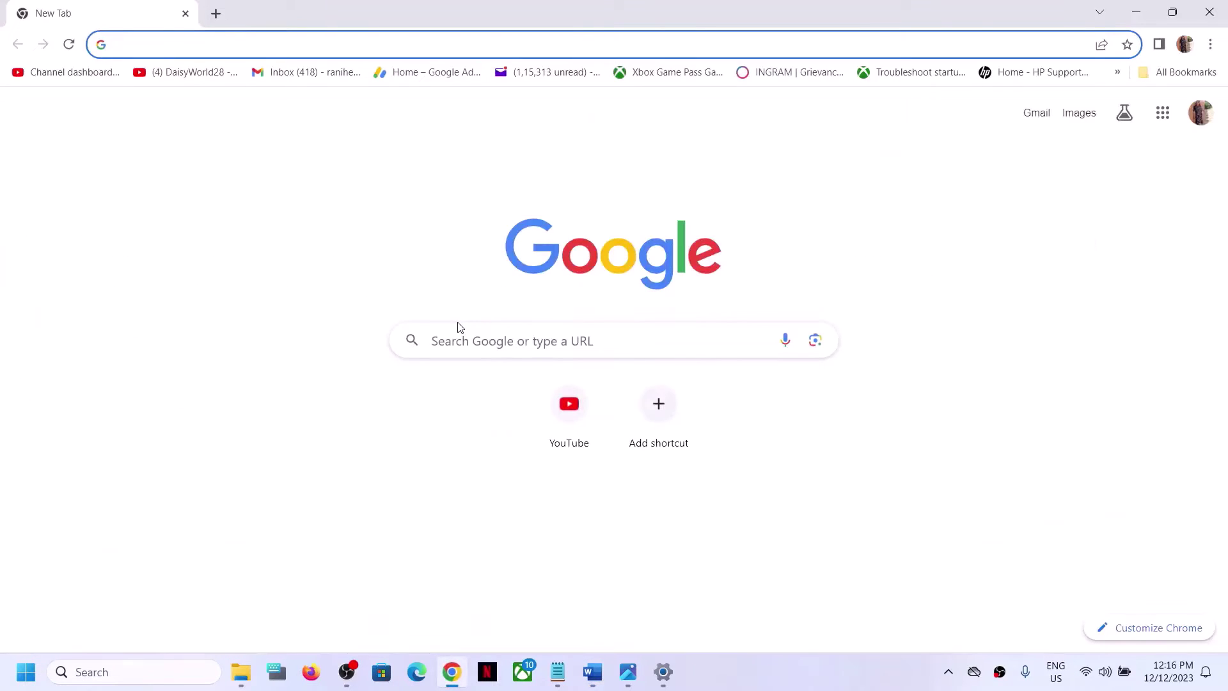
Step: Search the copied title, open the Download SDK page and download the C SDK
key(ctrl+v)
key(Return)
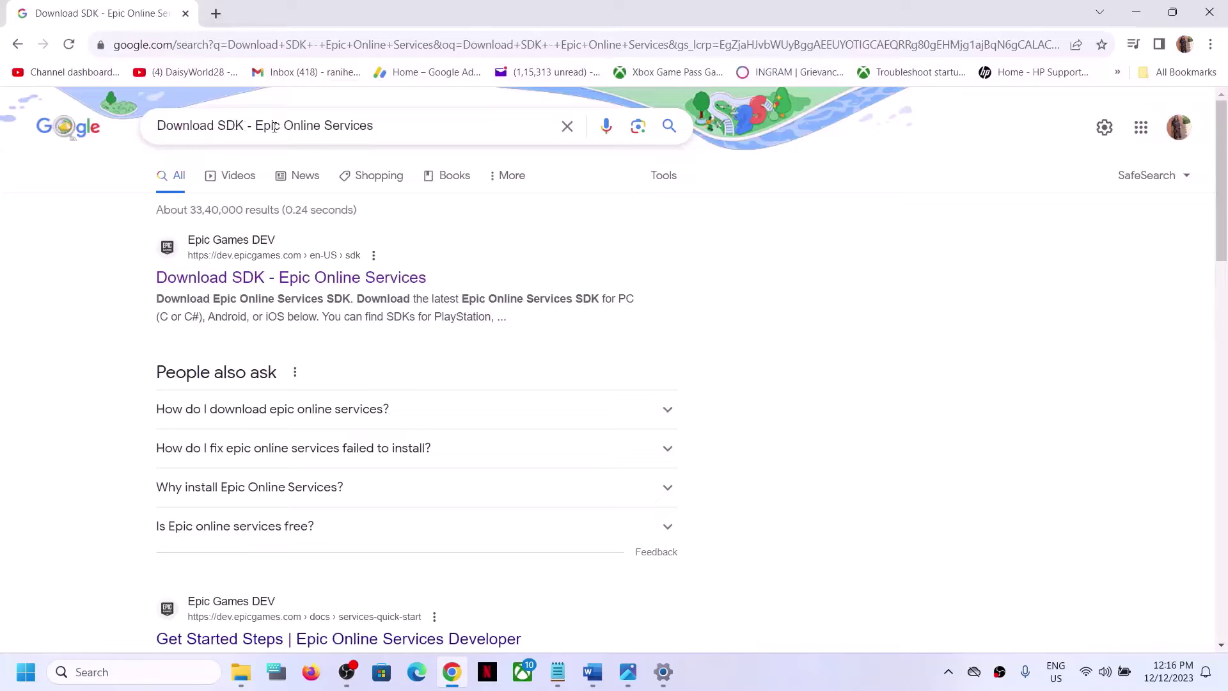
click(308, 285)
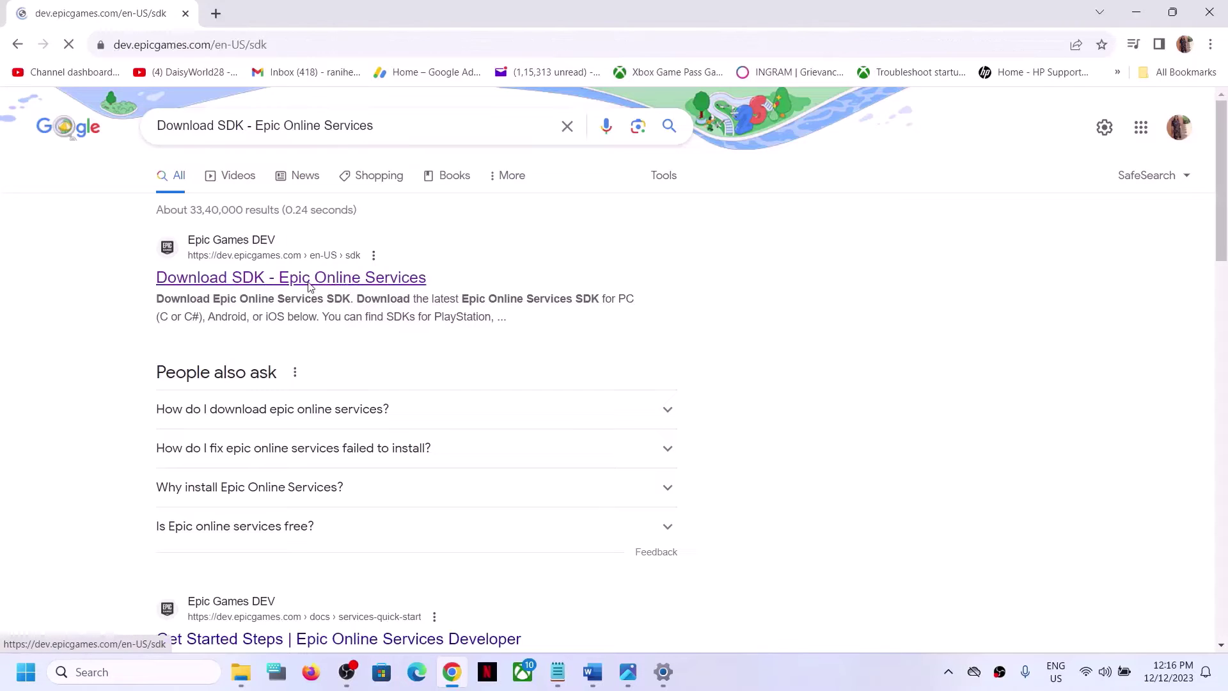
scroll(508, 363, down, 4)
scroll(509, 362, down, 5)
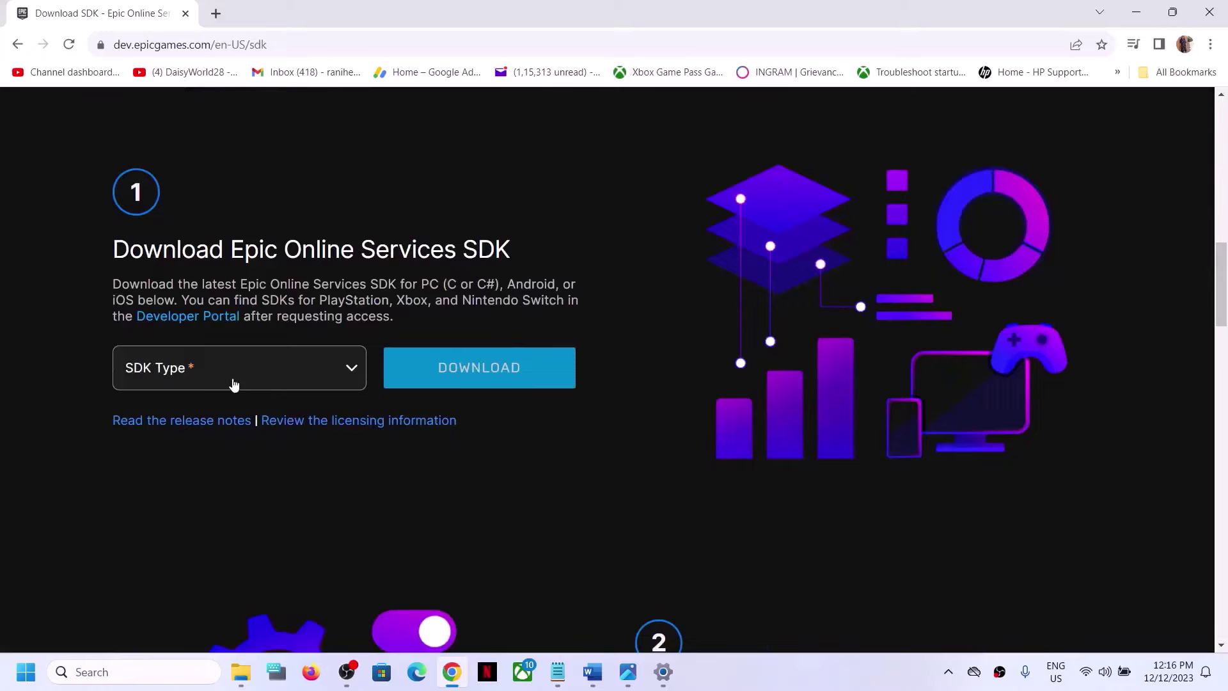
click(272, 373)
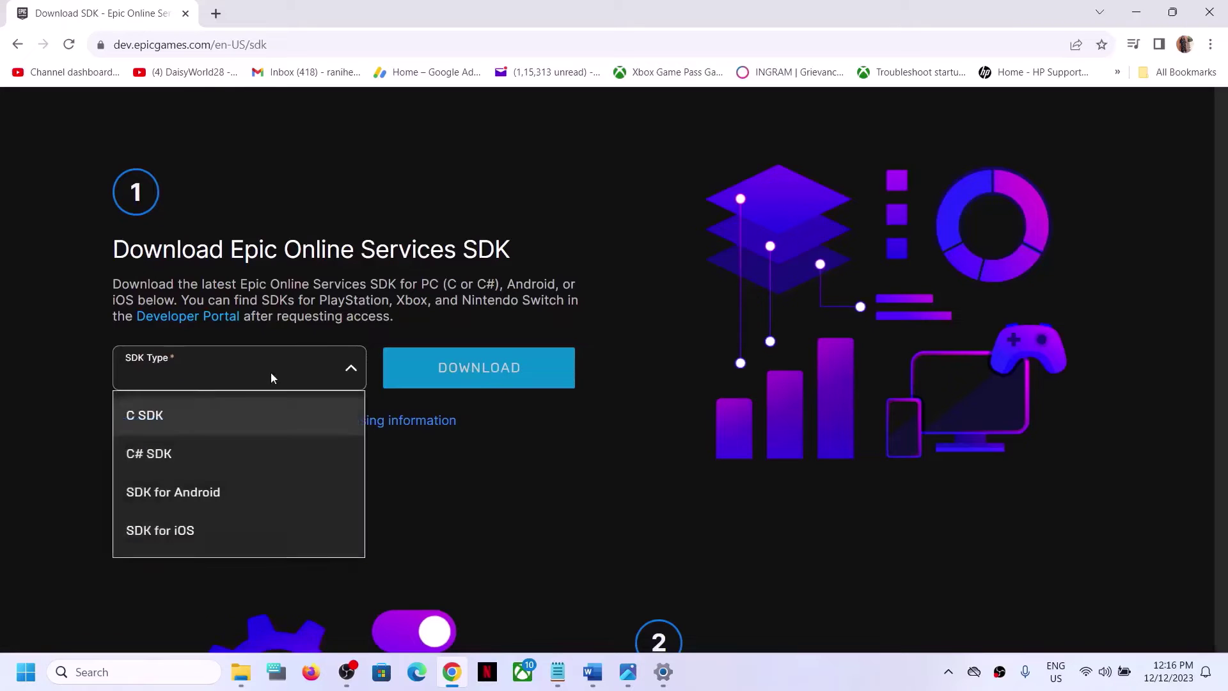
click(178, 417)
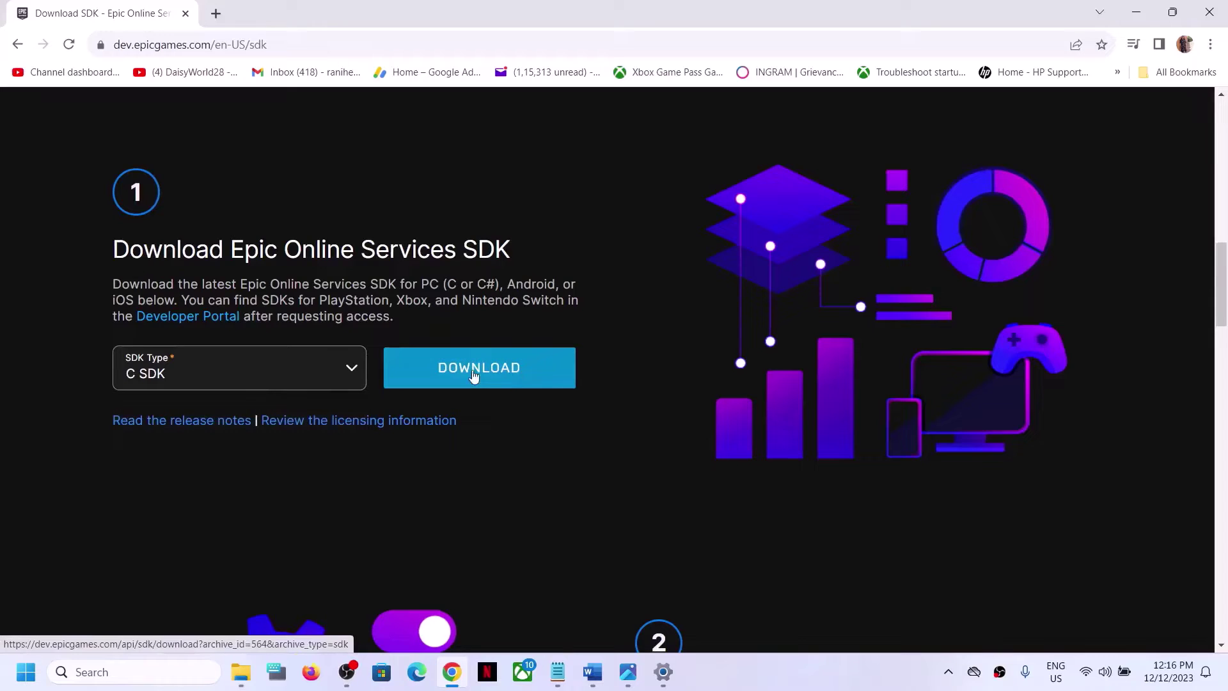
click(475, 375)
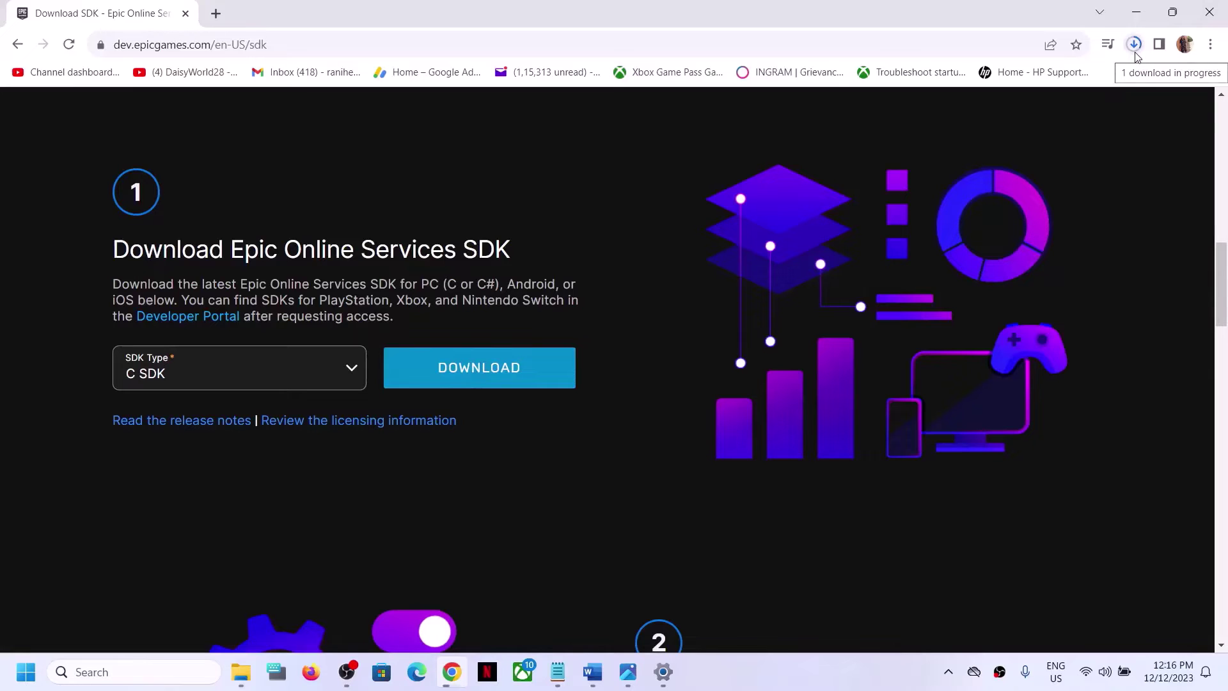
Step: Mark the Launcher/Portal/Extras/EOS extraction path in the Word guide, then return to Chrome
click(593, 671)
drag(529, 296, 288, 352)
click(1111, 75)
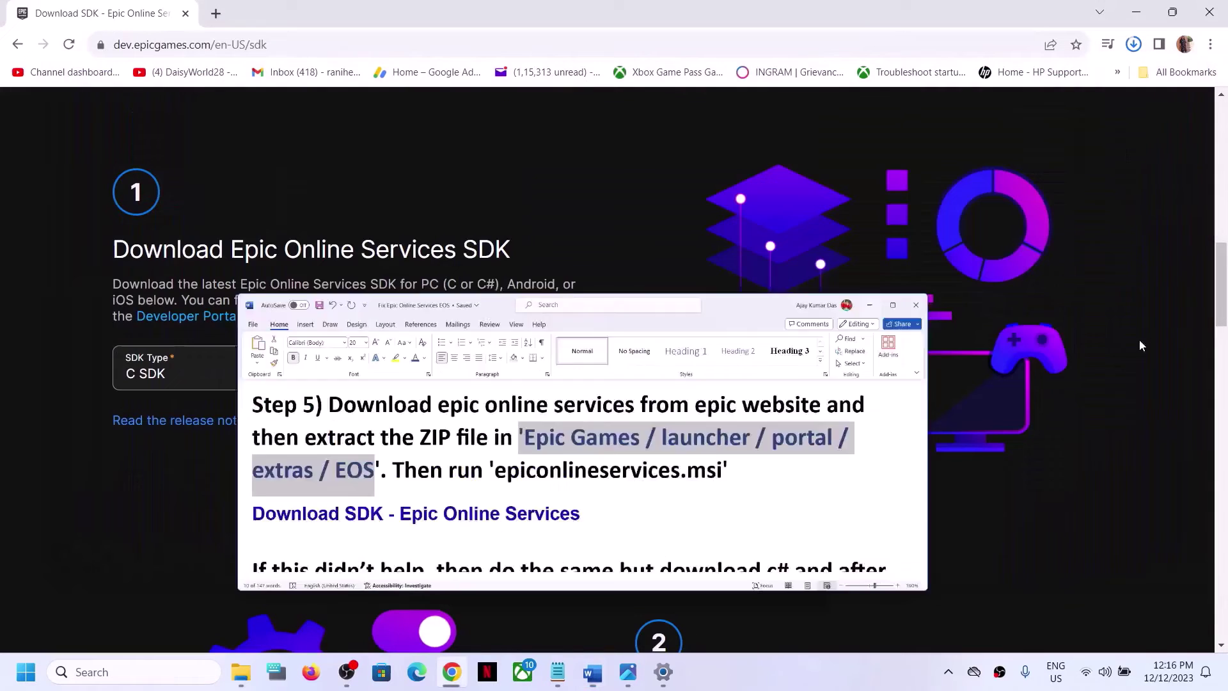
Step: Start Extract All on the downloaded EOS-SDK zip in the Downloads folder
click(240, 670)
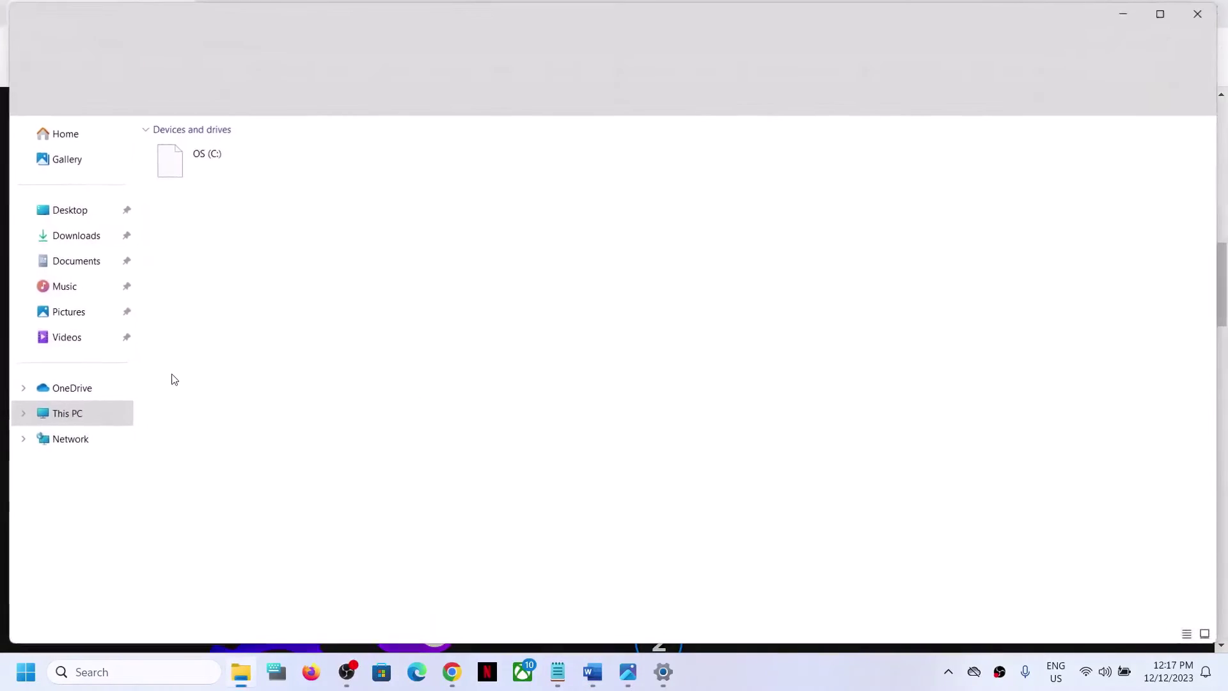
click(91, 242)
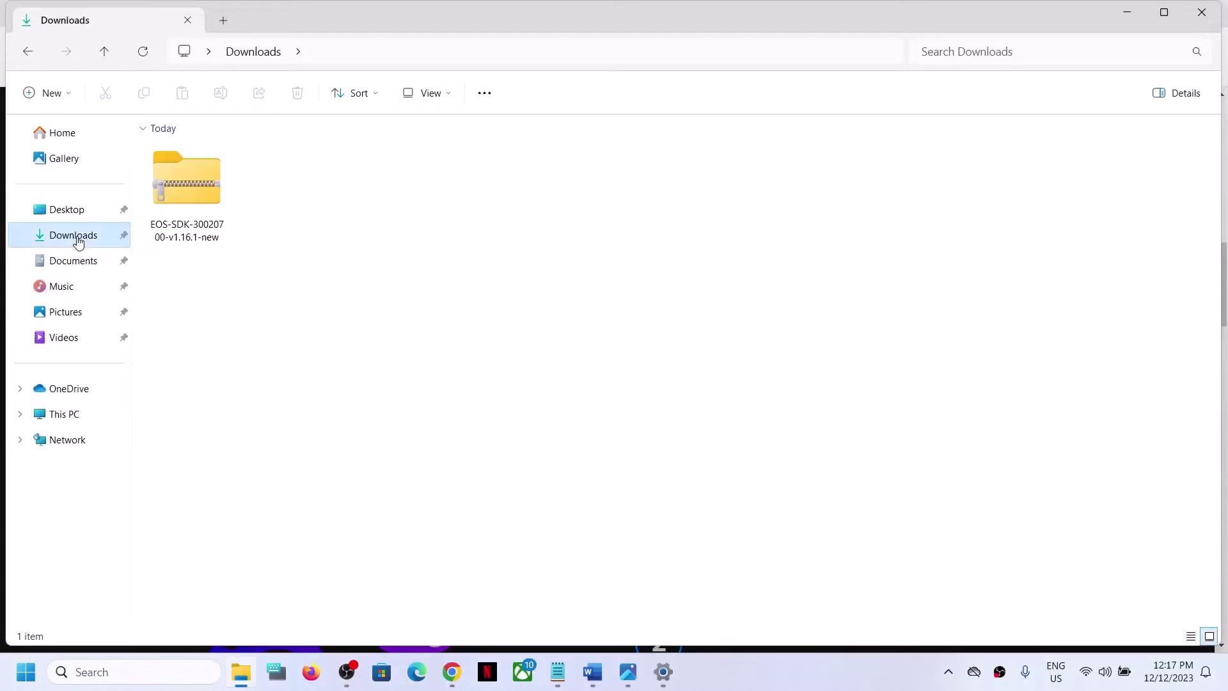
click(190, 201)
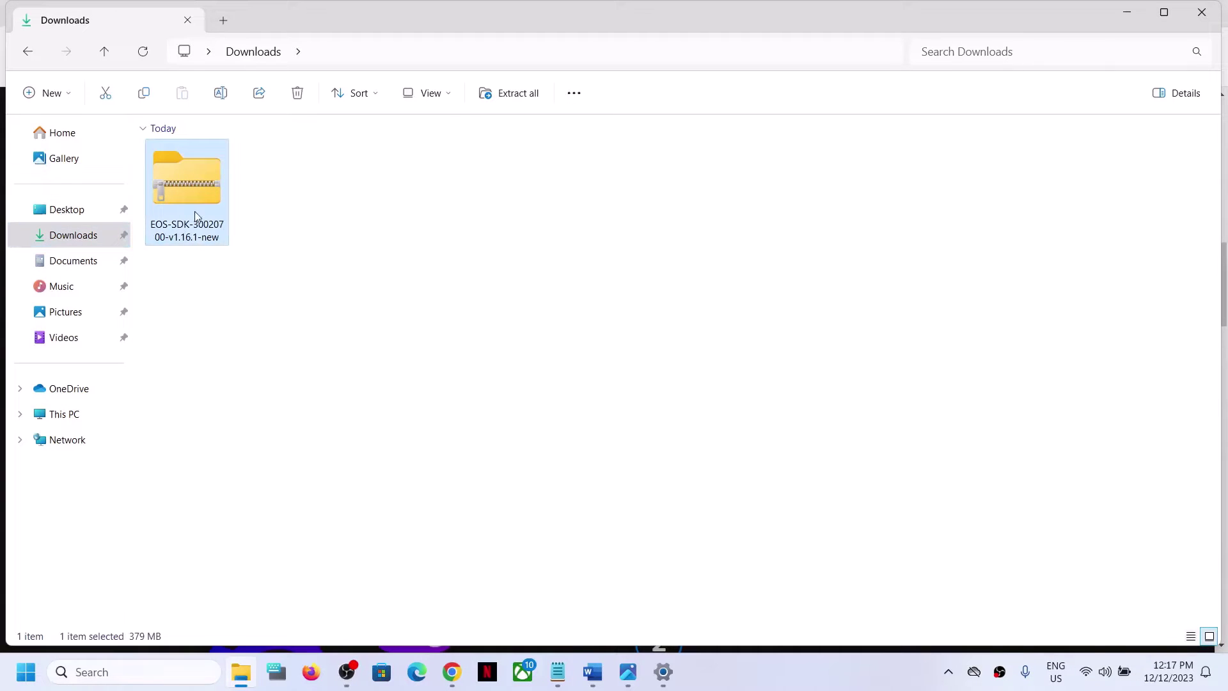
right_click(198, 201)
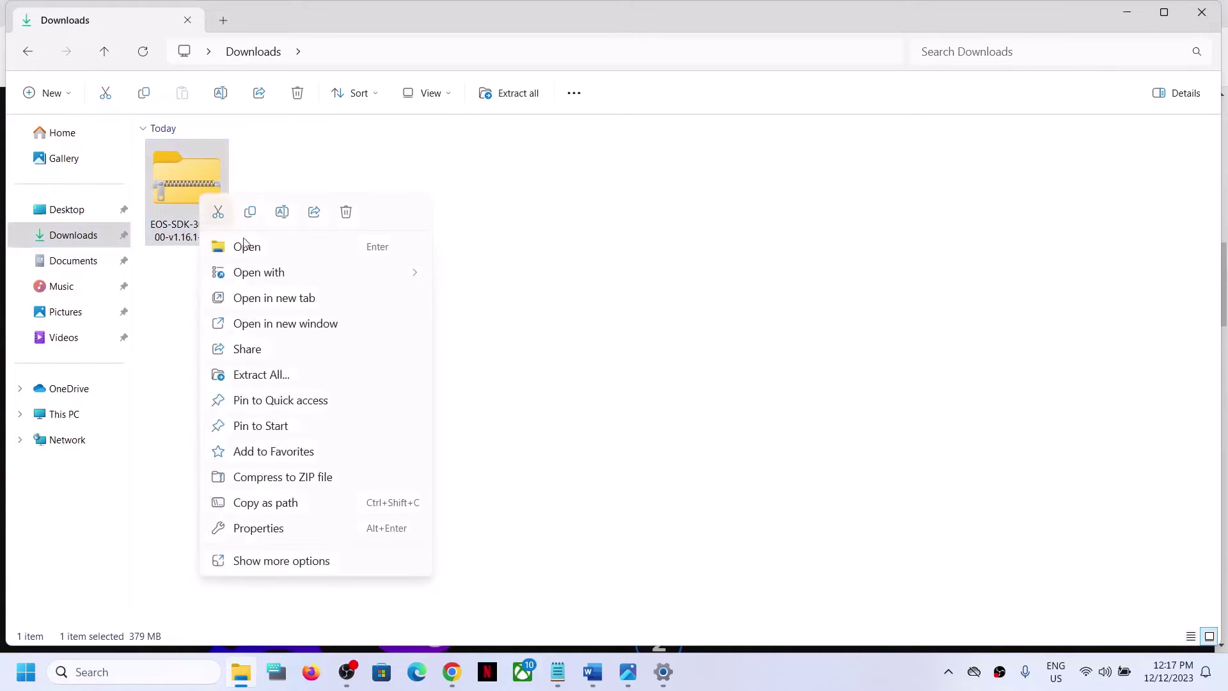
click(267, 376)
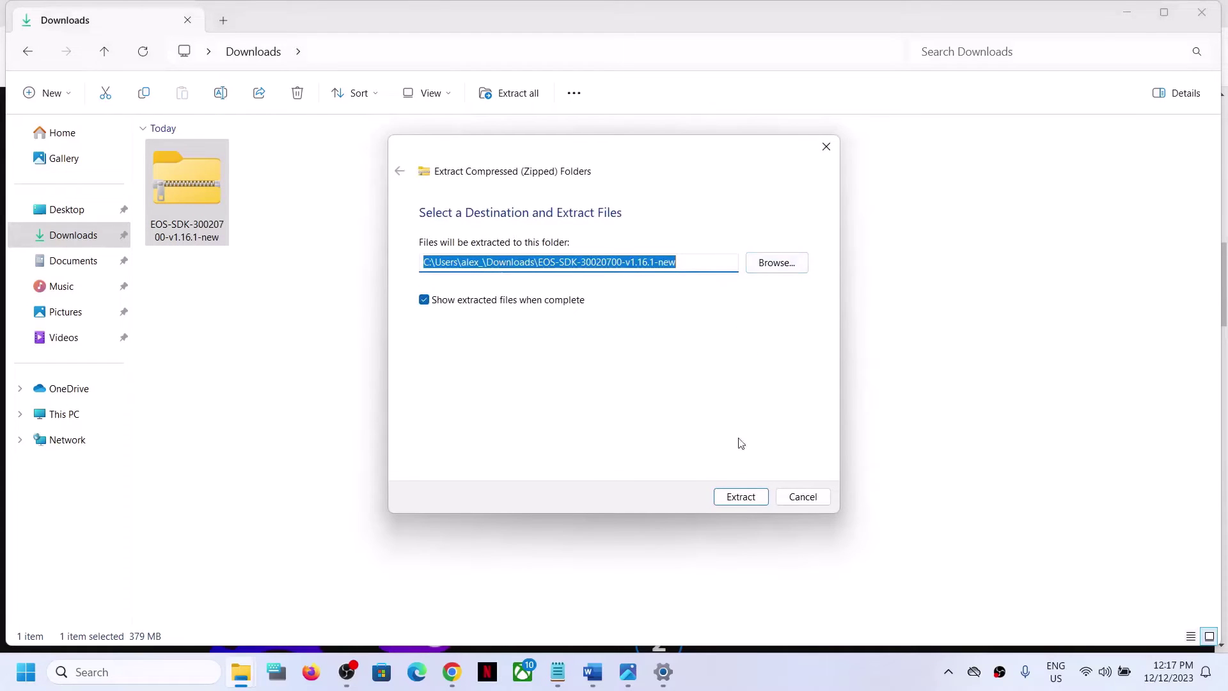
Step: Browse the extraction destination to C:\Program Files (x86)
click(791, 266)
scroll(479, 411, down, 3)
click(481, 391)
double_click(628, 287)
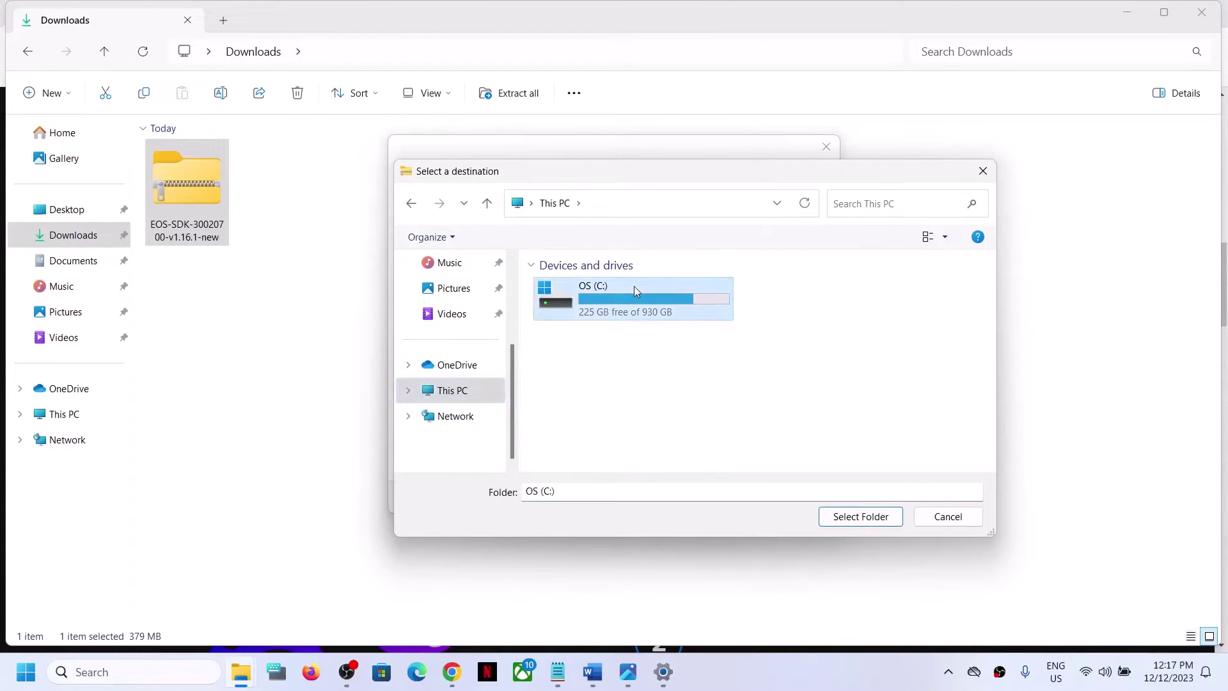
scroll(624, 313, down, 5)
click(591, 289)
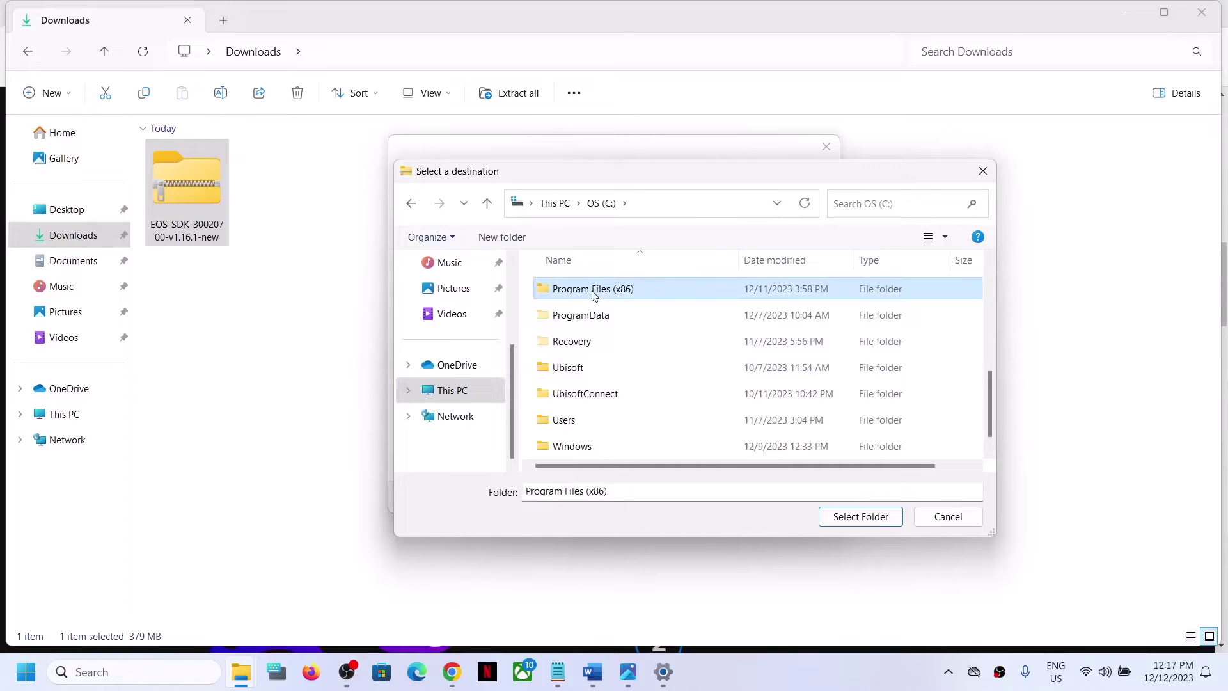
double_click(614, 289)
Step: Continue the destination into Epic Games\Launcher, then bring the Word guide back to check the path
scroll(626, 371, down, 1)
click(611, 373)
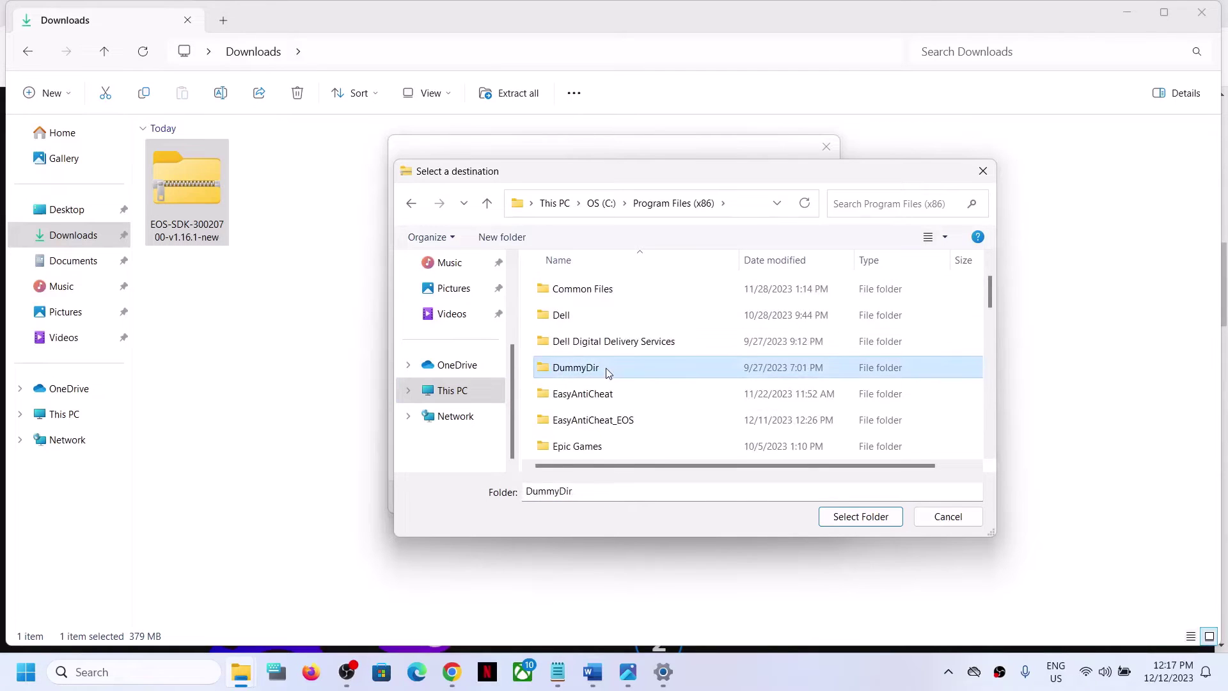
scroll(609, 372, down, 2)
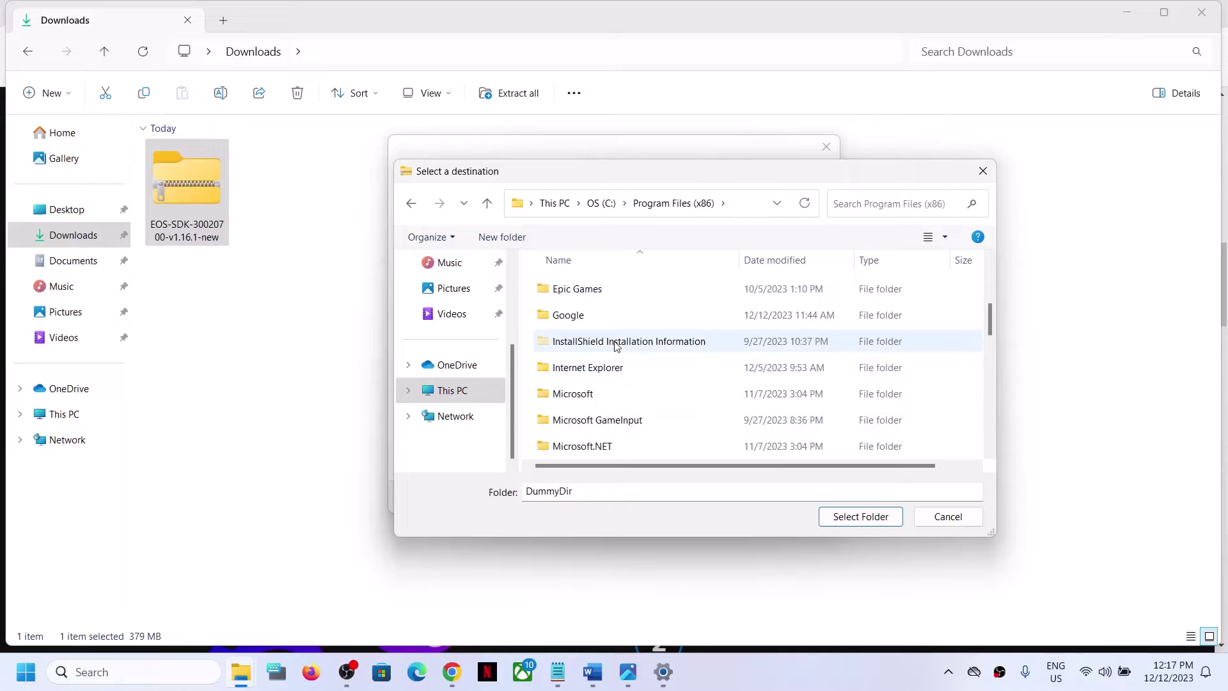
click(580, 294)
scroll(652, 356, up, 1)
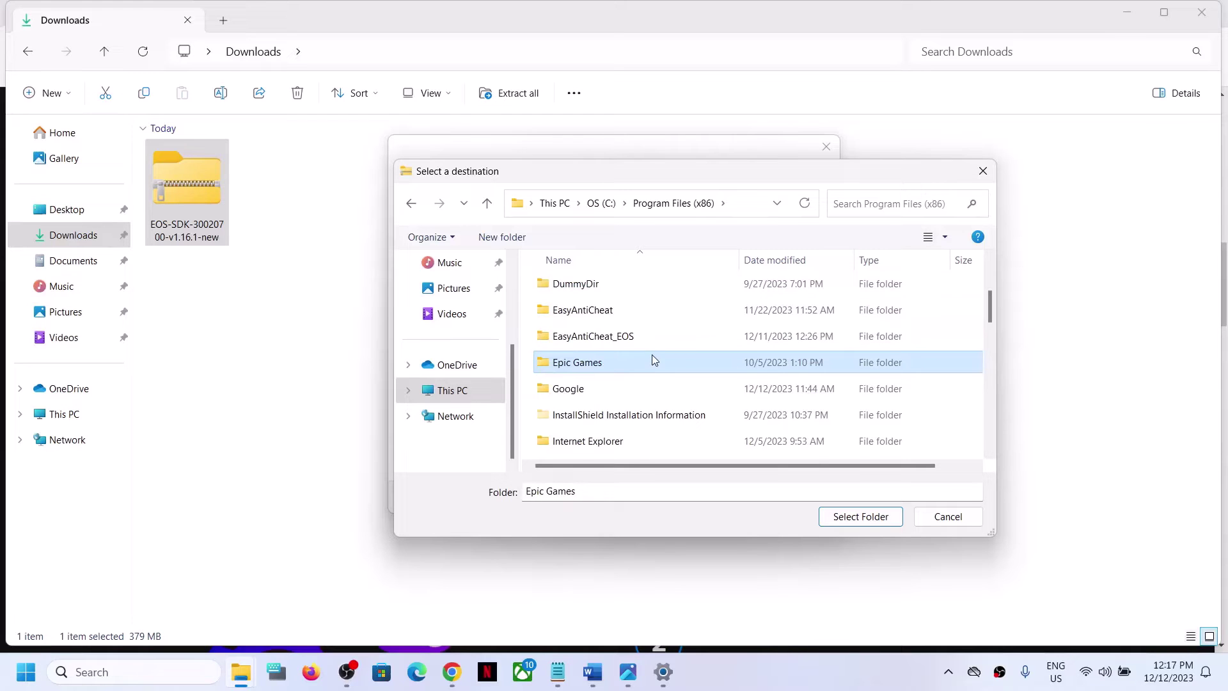
double_click(573, 363)
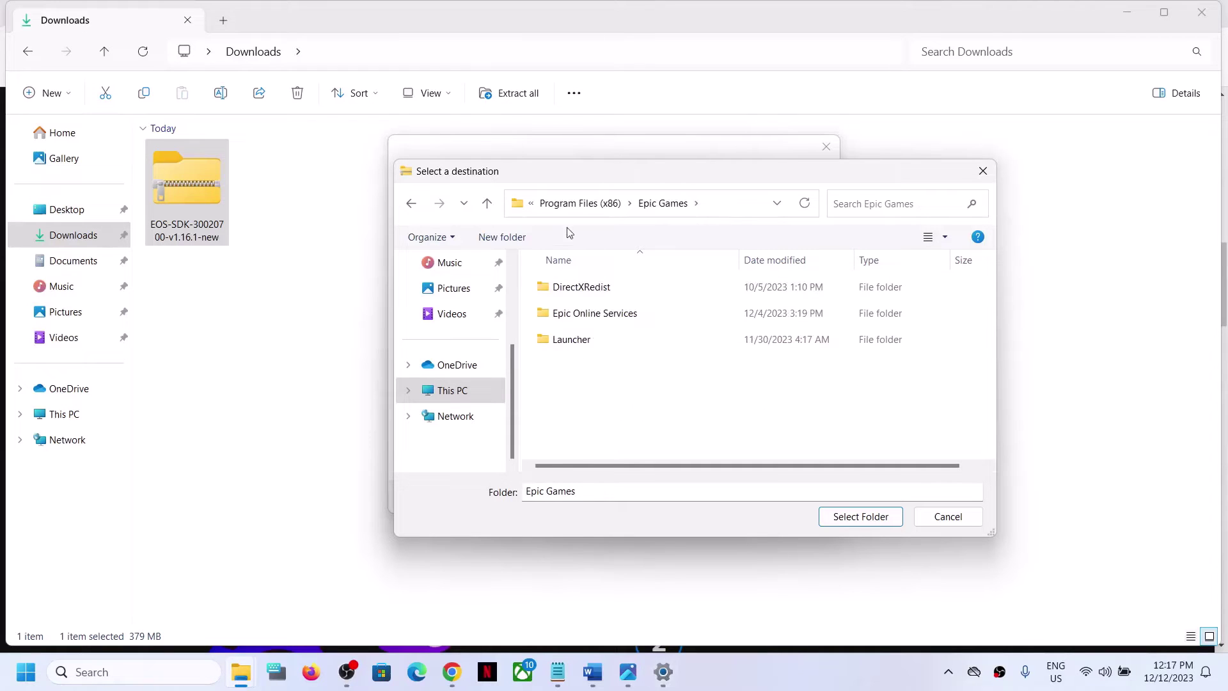
double_click(570, 339)
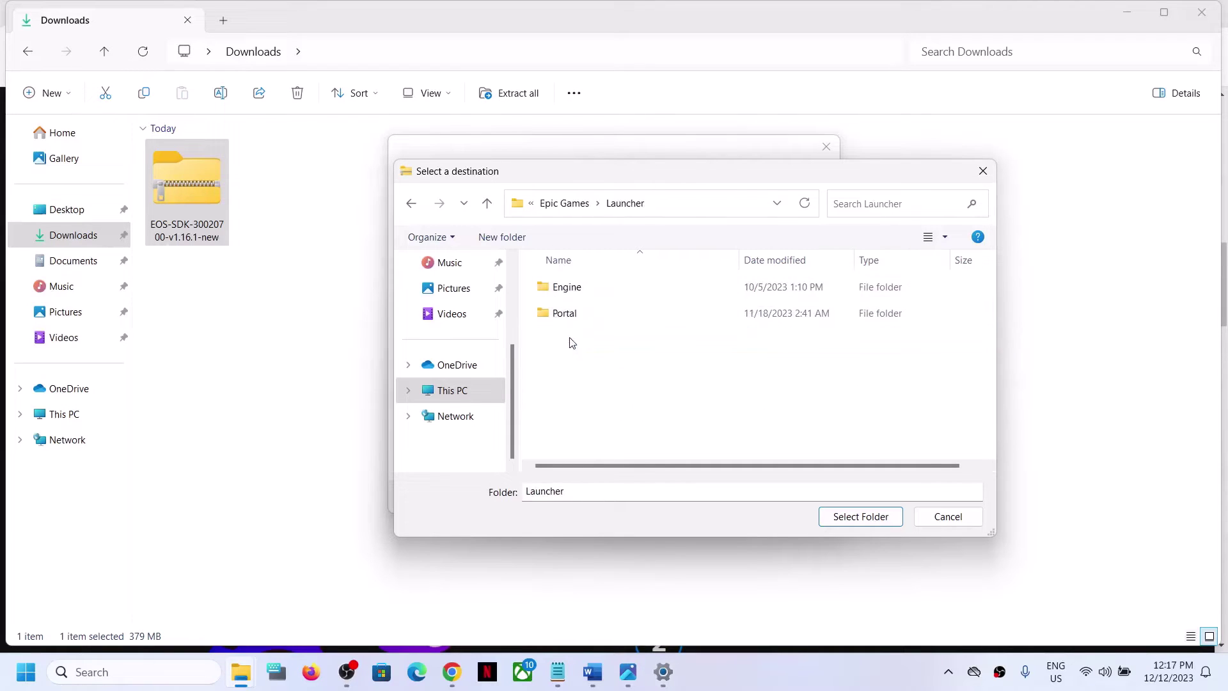
click(593, 672)
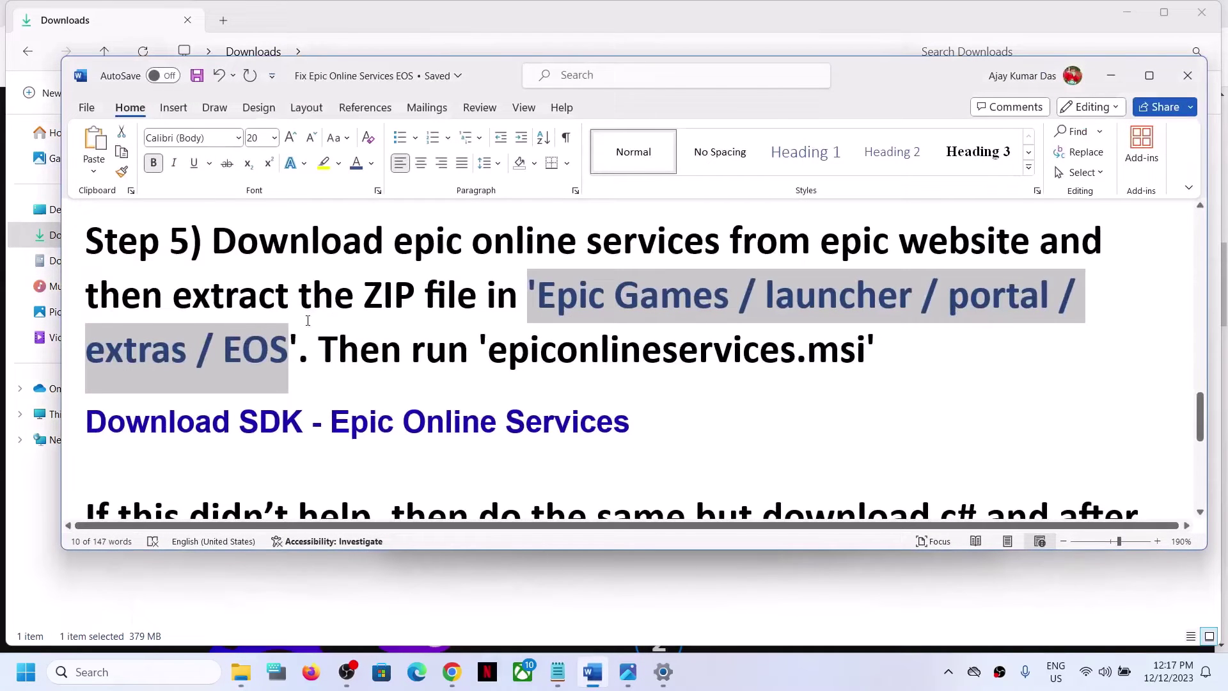
Step: Browse the destination into Portal\Extras\EOS, checking each folder against the Word guide
key(alt+Tab)
click(571, 313)
double_click(577, 318)
key(alt+Tab)
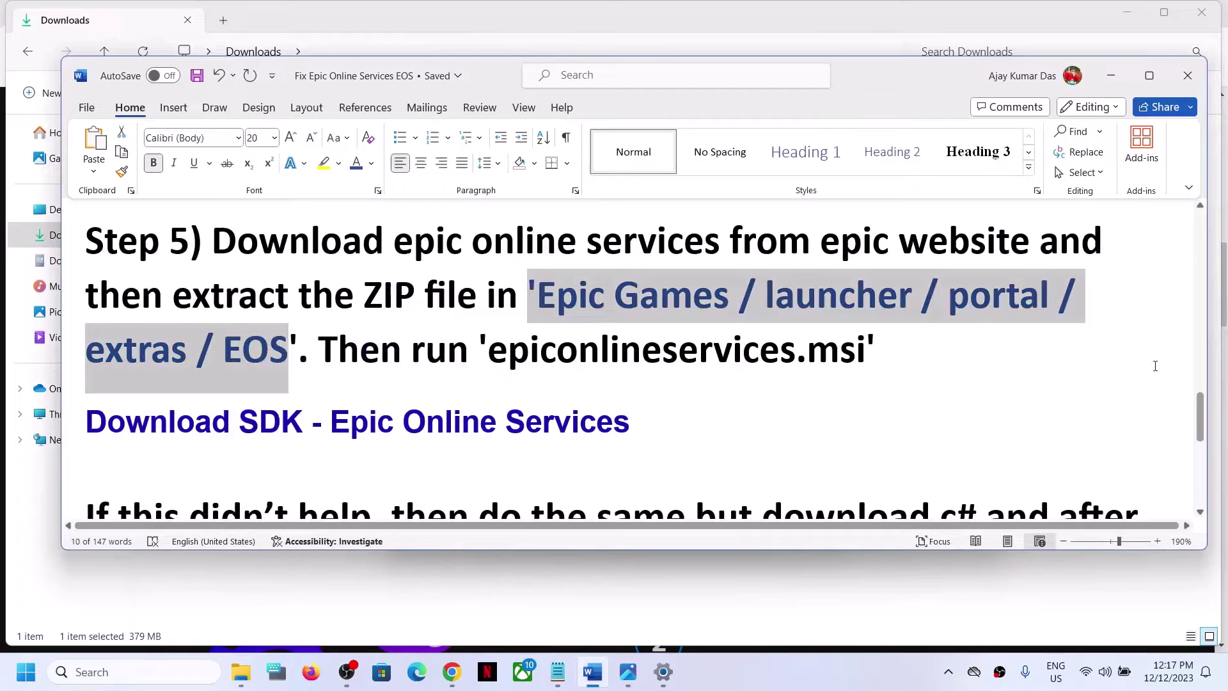
key(alt+Tab)
click(563, 364)
double_click(582, 376)
key(alt+Tab)
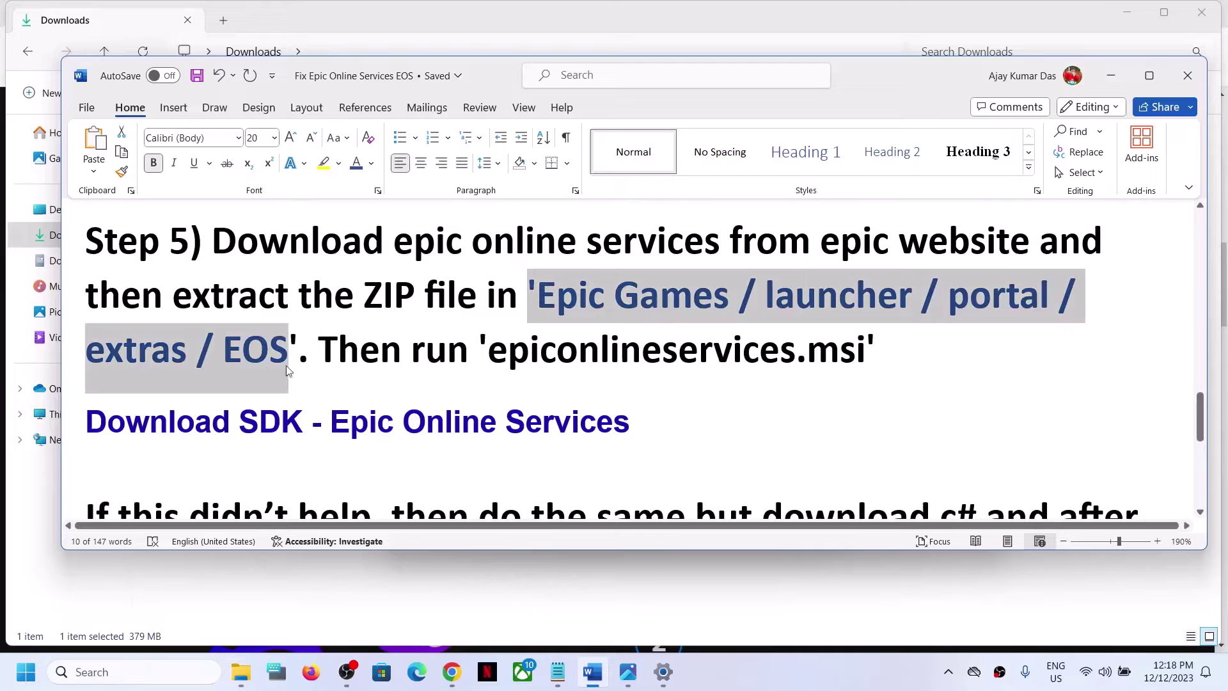
key(alt+Tab)
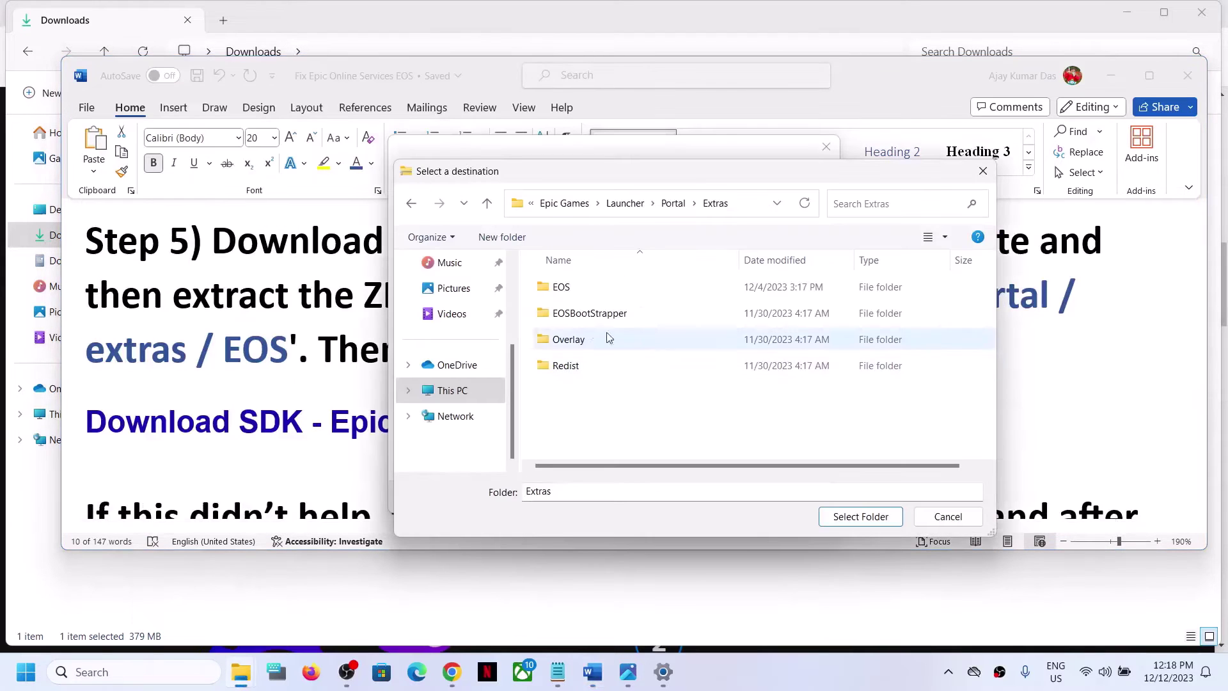
click(574, 292)
double_click(587, 292)
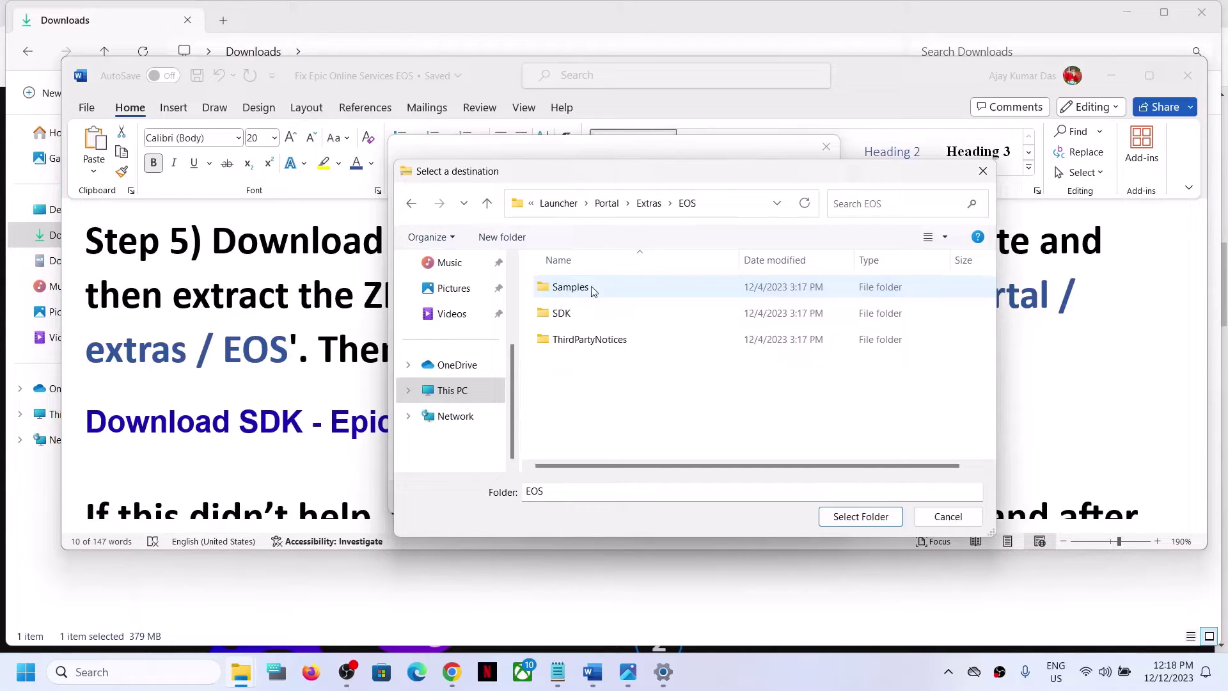
Step: Confirm EOS as the destination, extract the zip, and return to the Downloads window
click(846, 519)
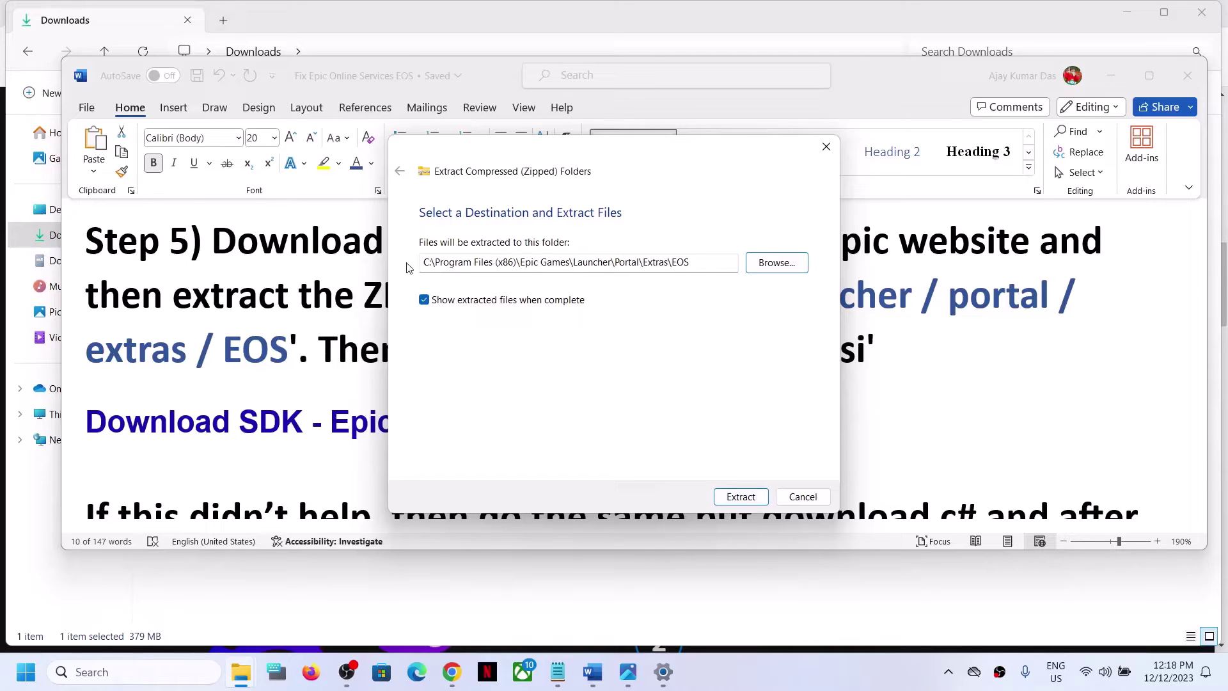
click(734, 496)
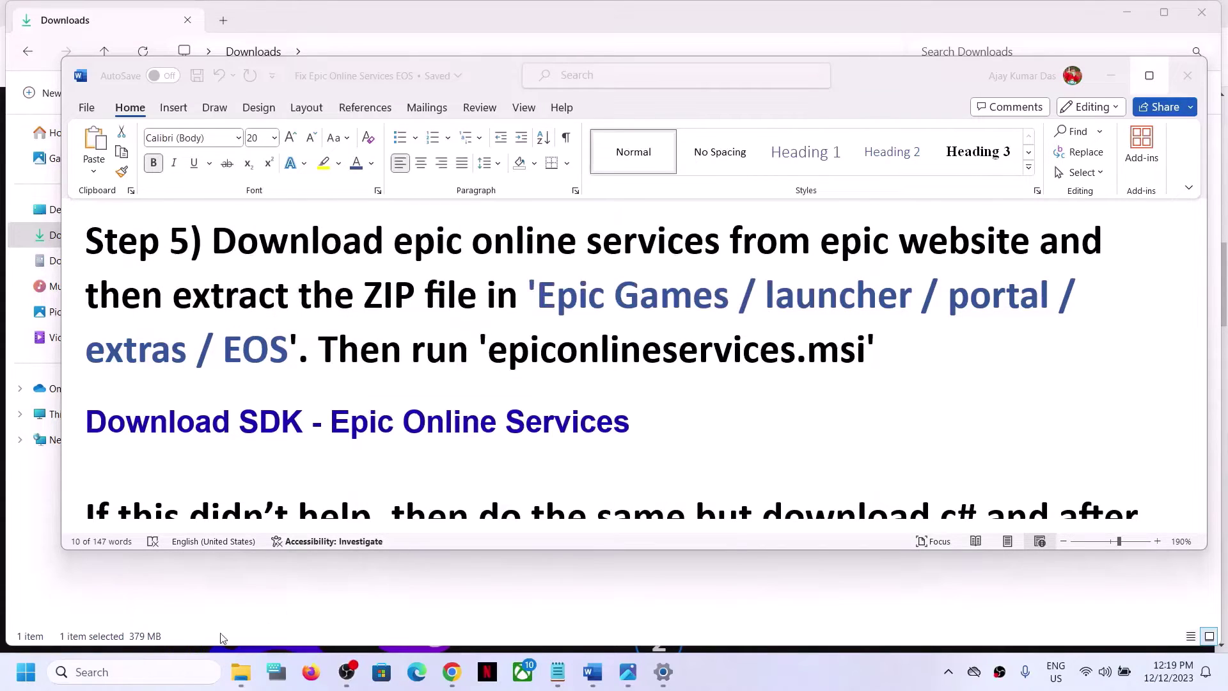
click(245, 678)
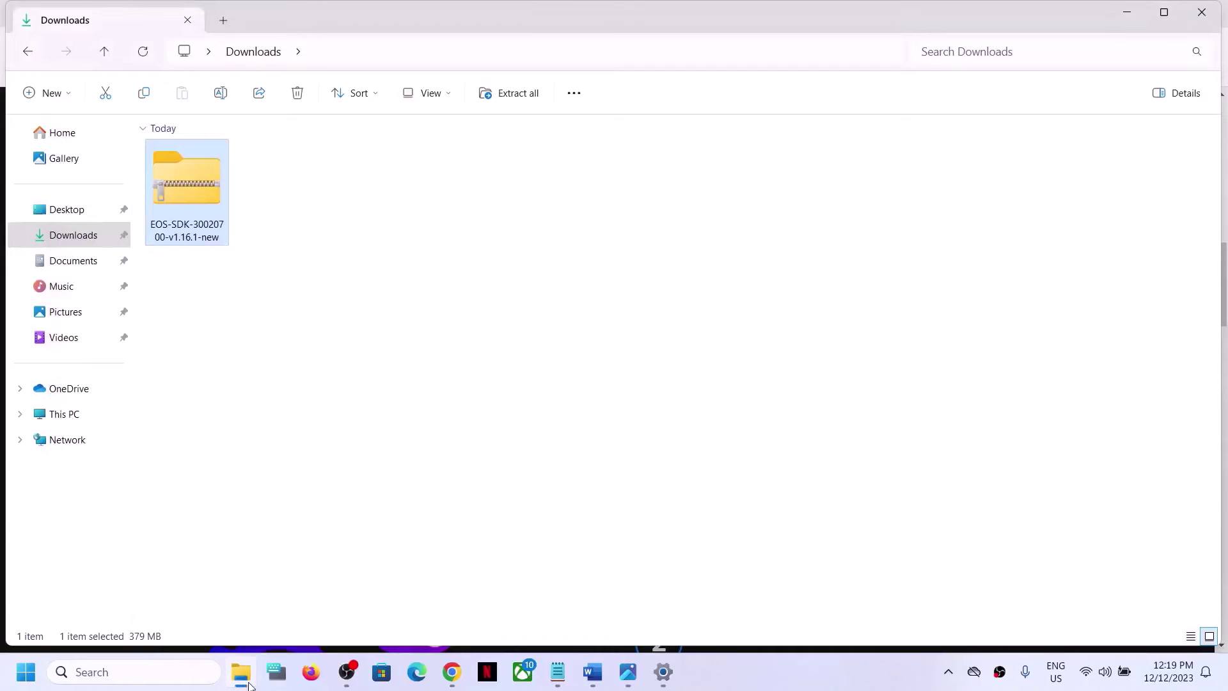
Step: Open C:\Program Files (x86) from This PC in File Explorer
click(73, 414)
click(241, 180)
double_click(242, 180)
scroll(238, 383, down, 2)
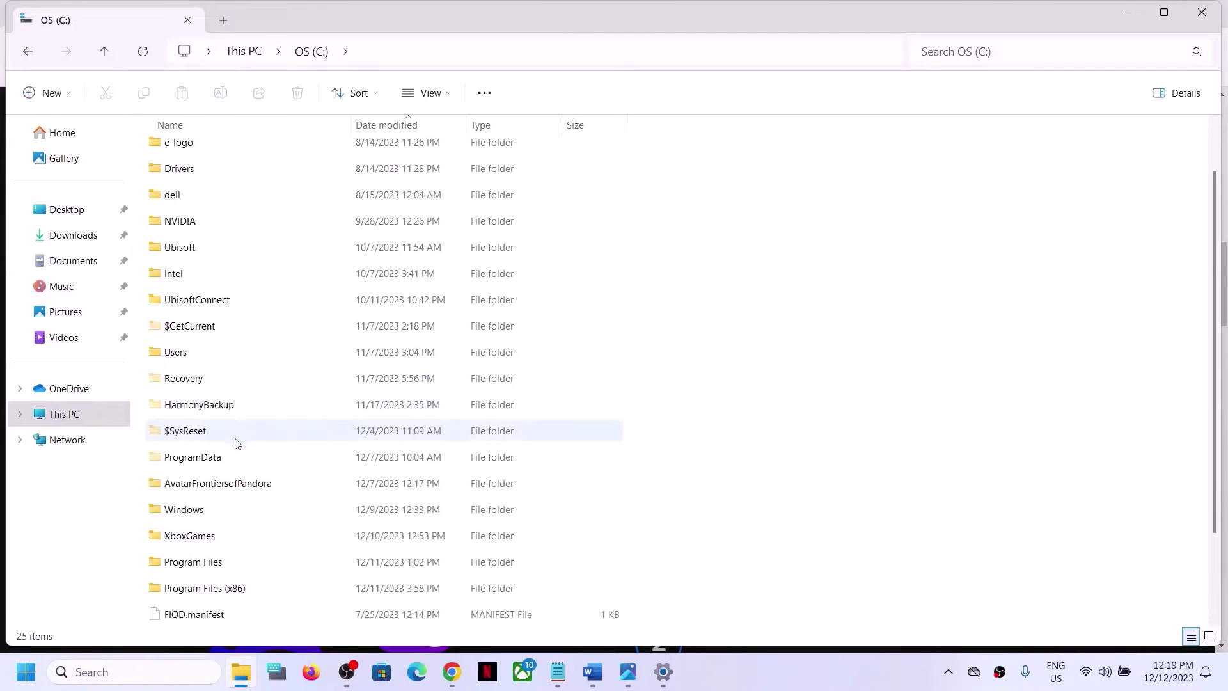
scroll(233, 415, down, 2)
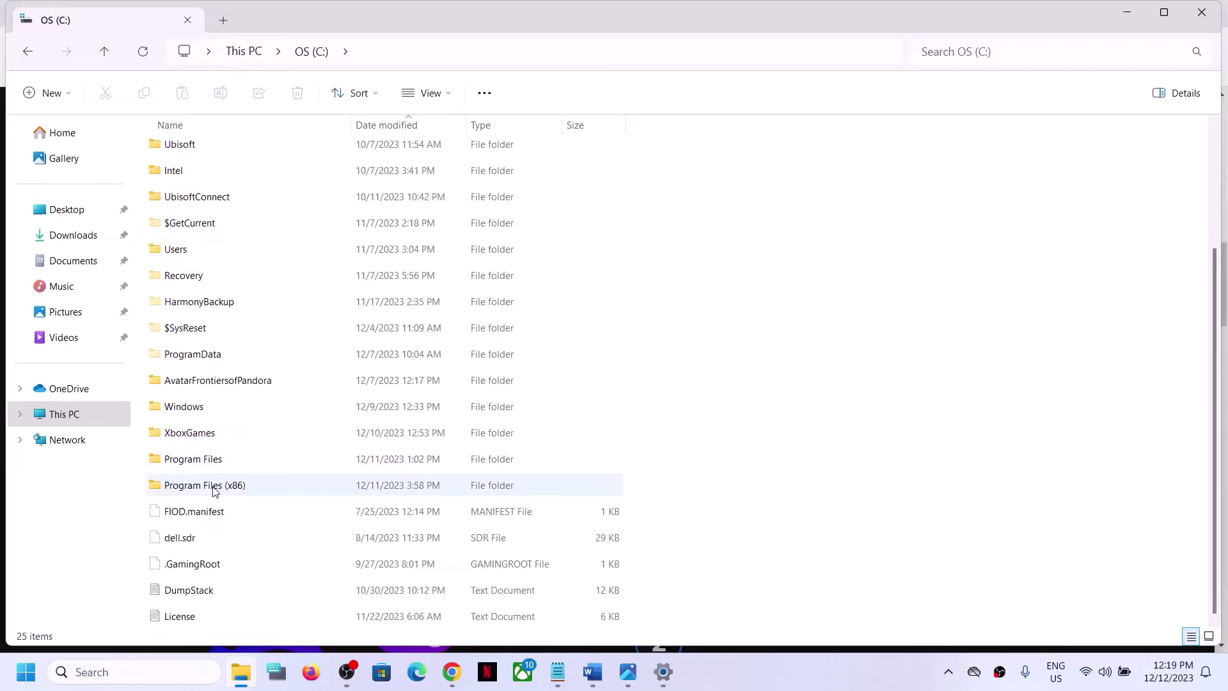
double_click(215, 484)
scroll(250, 448, down, 3)
Step: Go into Epic Games\Launcher\Portal\Extras\EOS
click(191, 450)
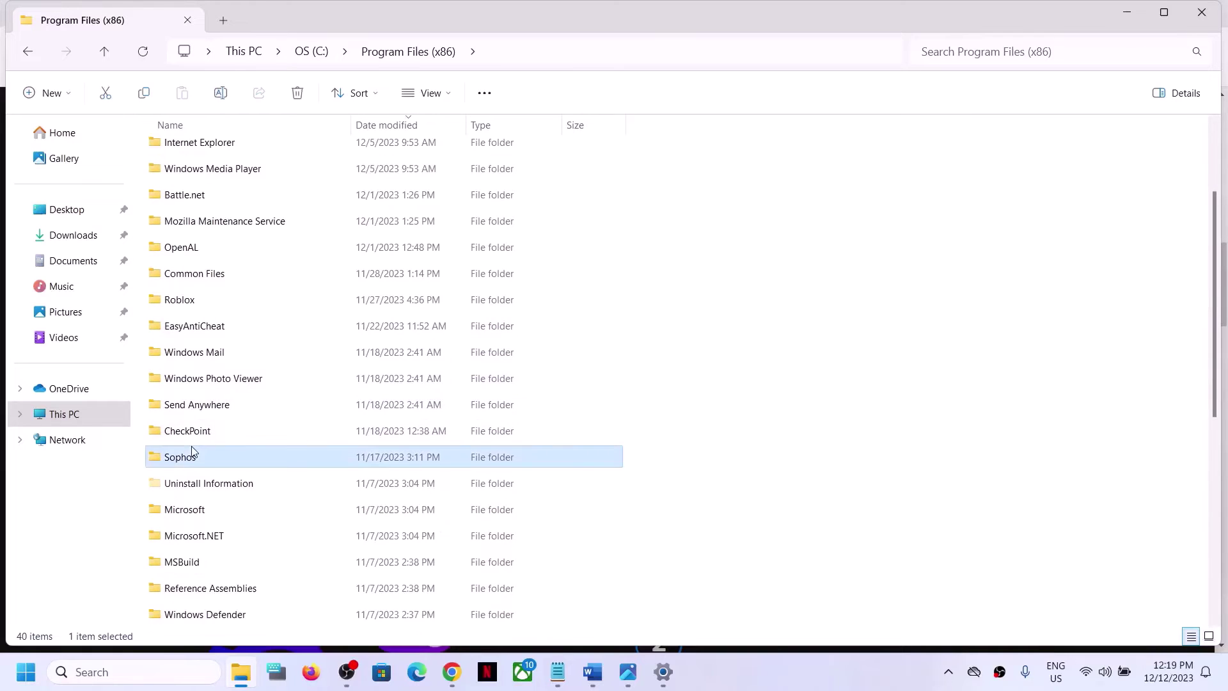
key(e)
double_click(220, 301)
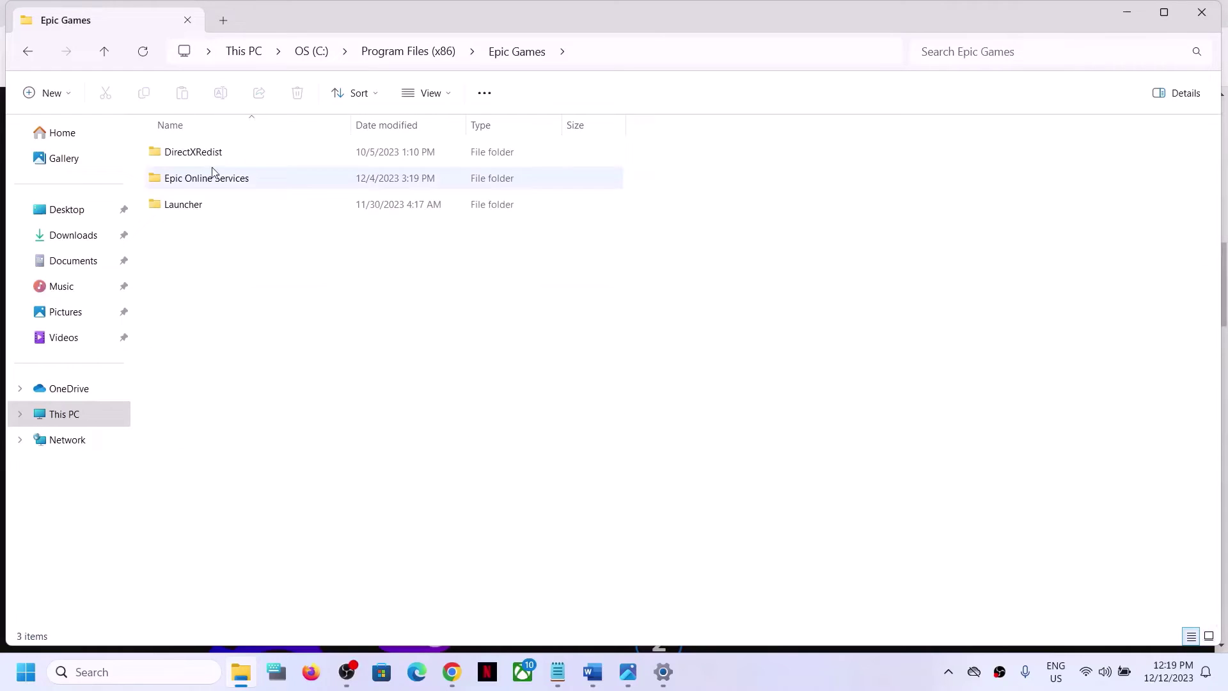
double_click(198, 208)
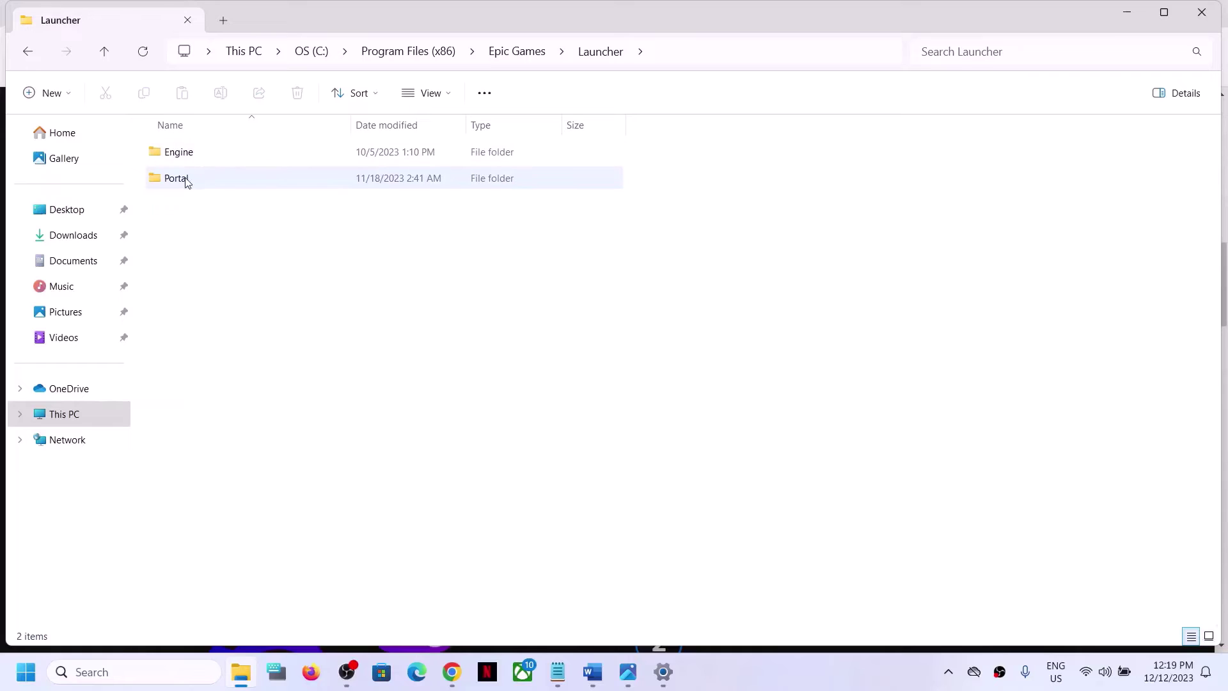
double_click(185, 183)
double_click(171, 230)
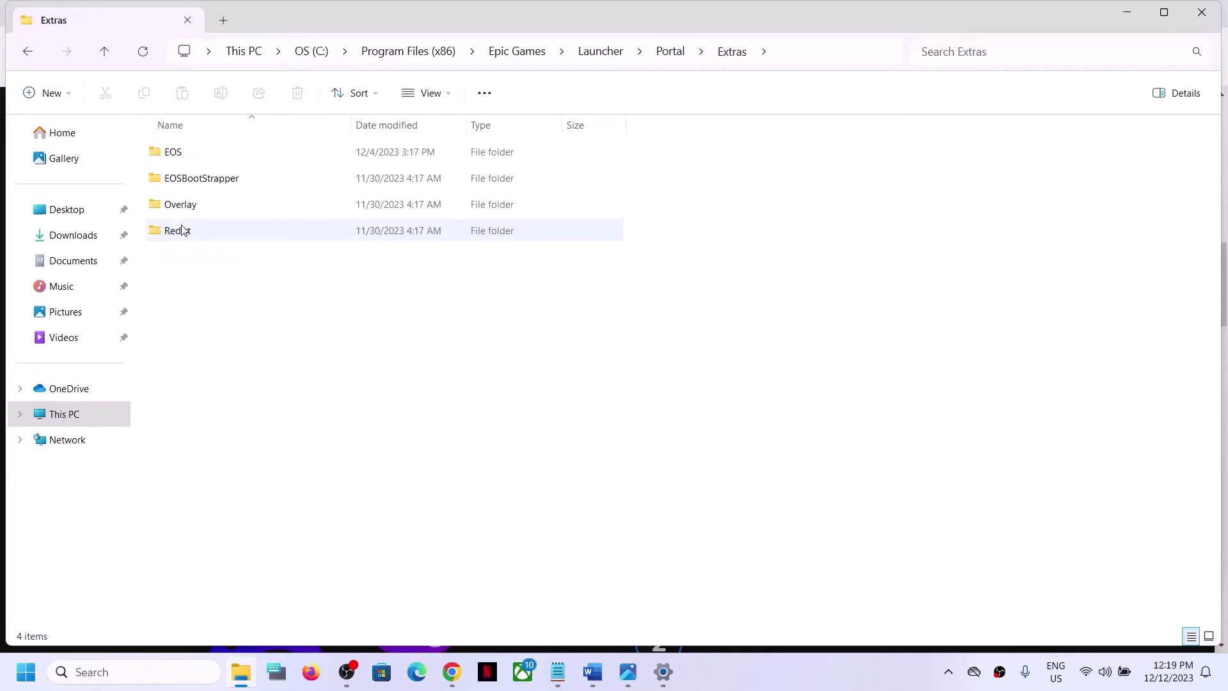
click(198, 159)
double_click(211, 159)
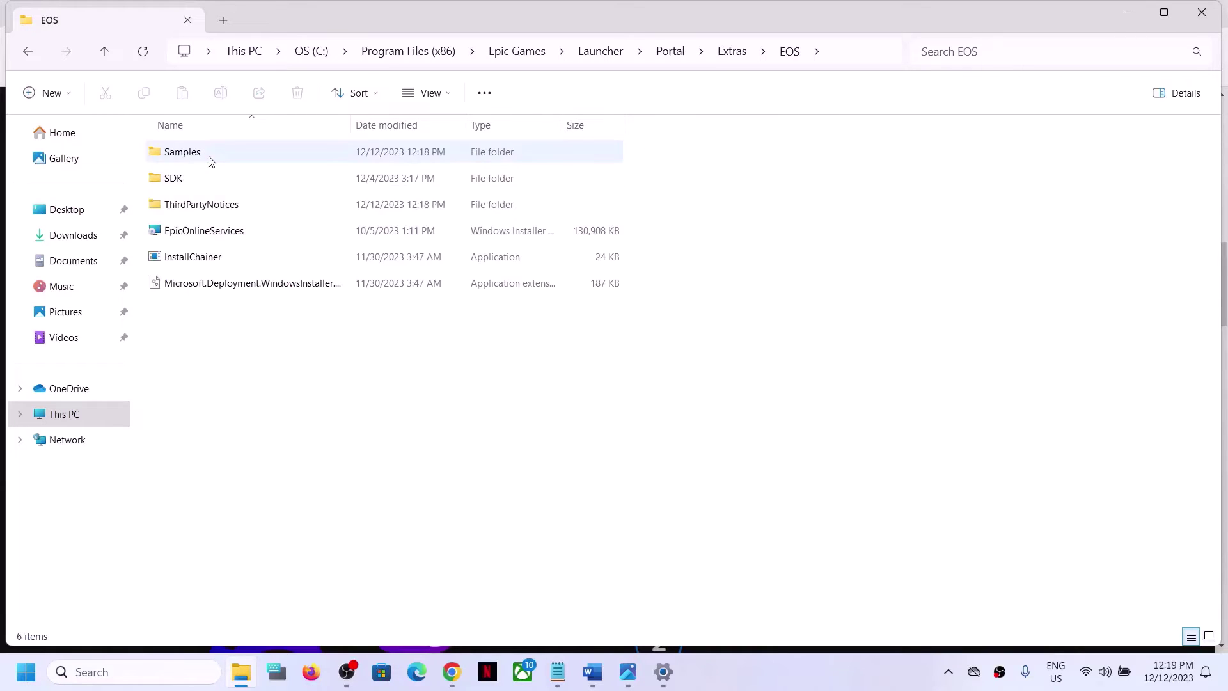
Step: Select the EpicOnlineServices installer and view its context menu twice without running anything
click(179, 240)
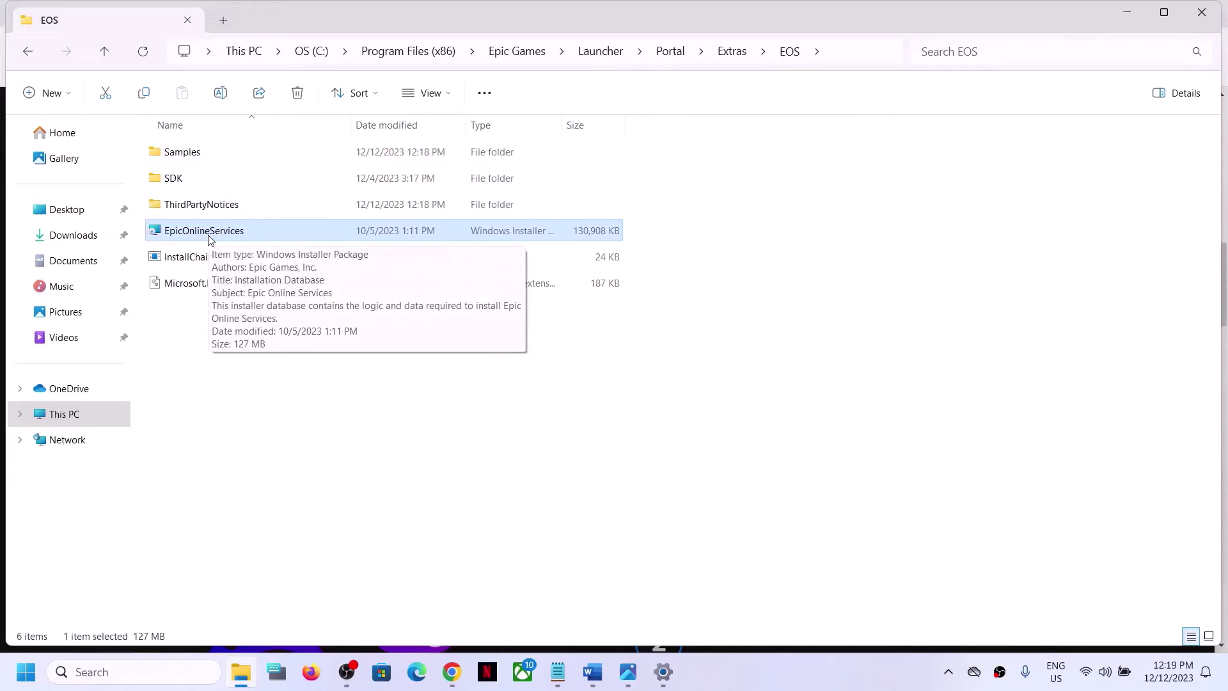
right_click(209, 238)
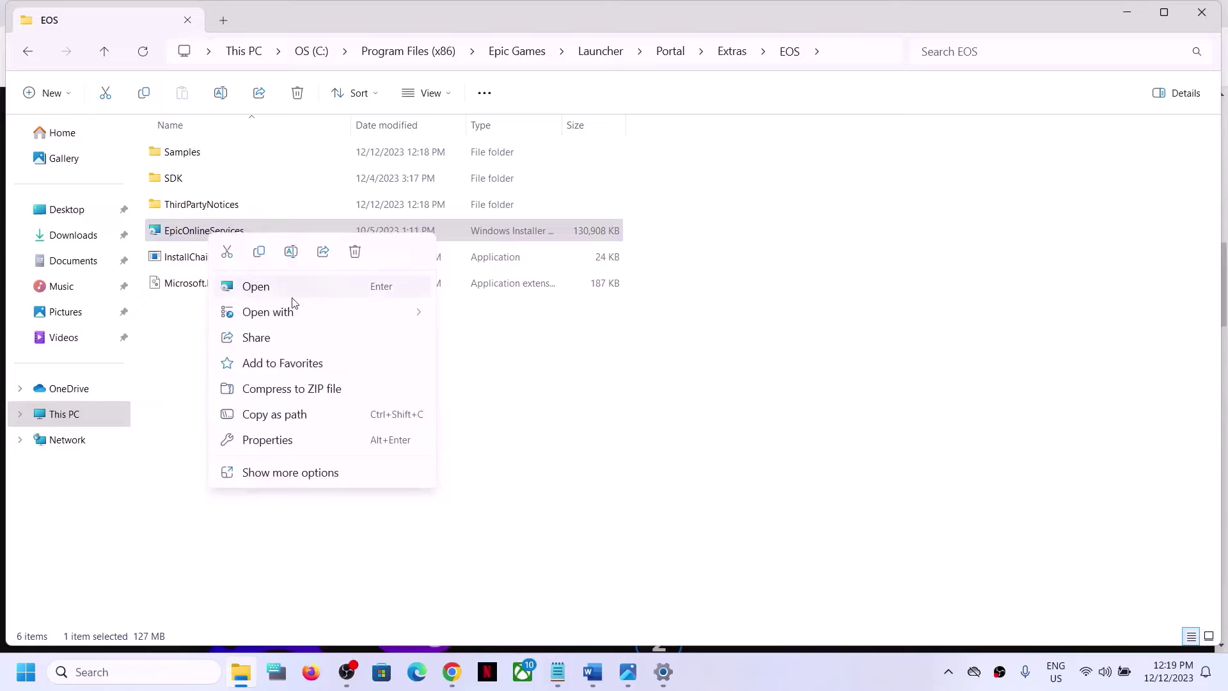
click(189, 230)
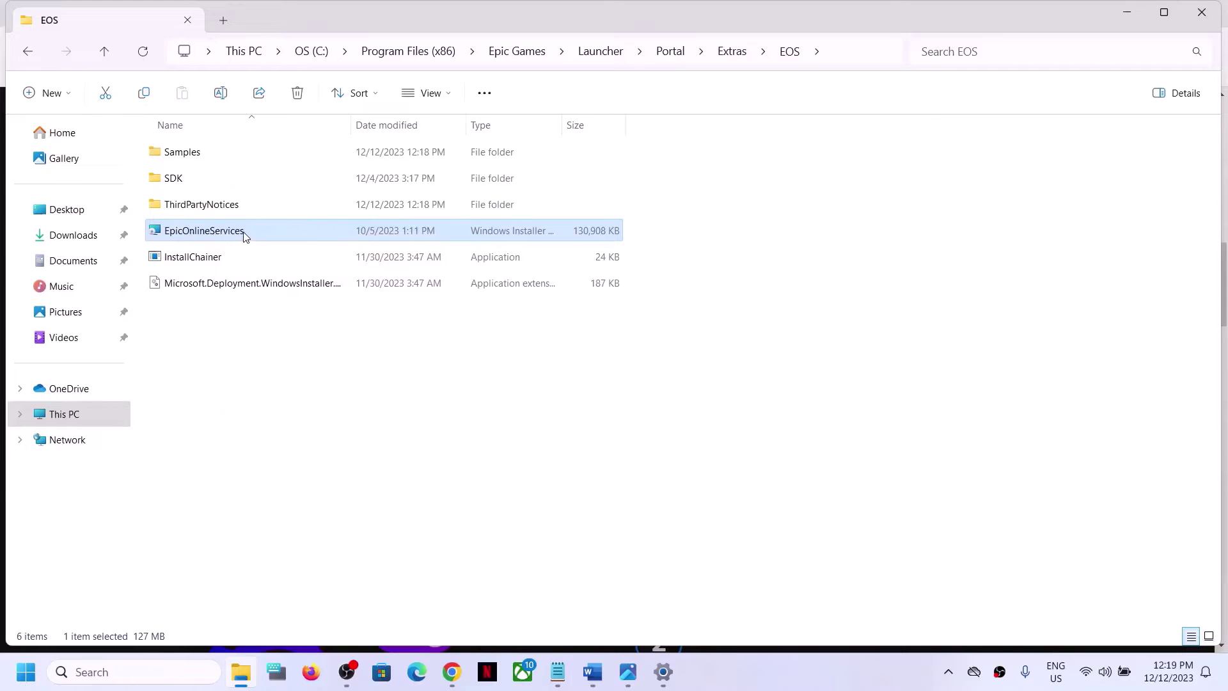
right_click(231, 238)
click(230, 236)
Step: Scroll the Word guide to the 'If this didn't help' paragraph and highlight 'c#'
click(592, 671)
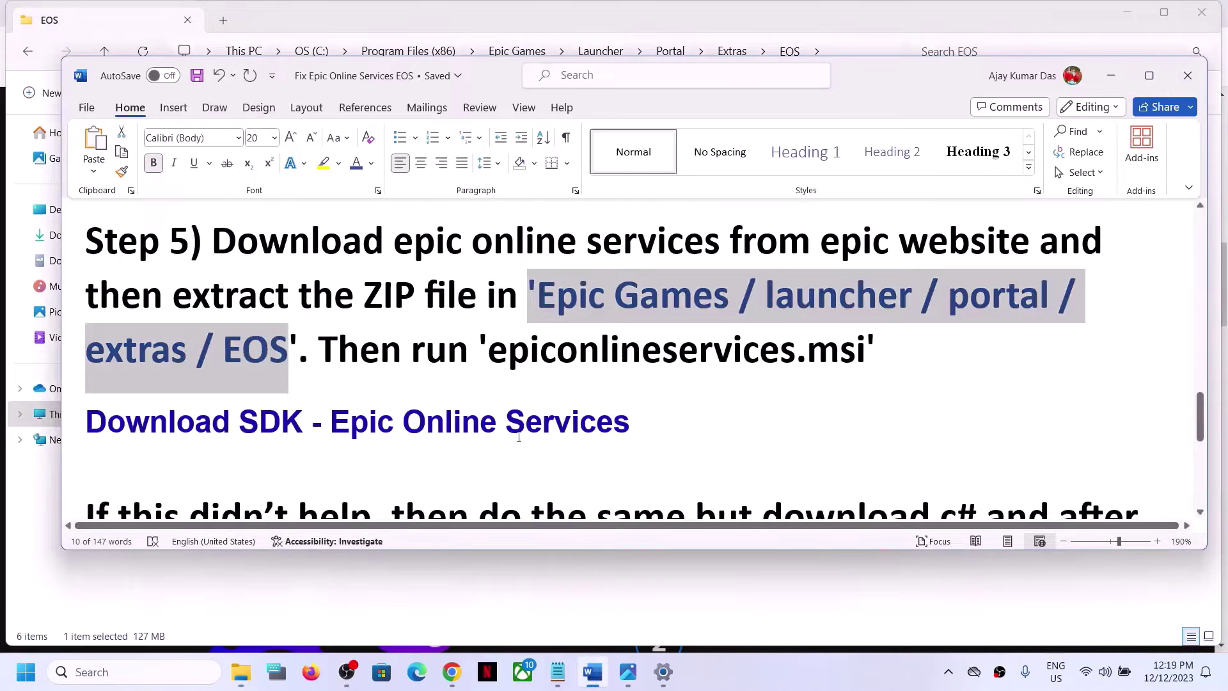
scroll(388, 437, down, 3)
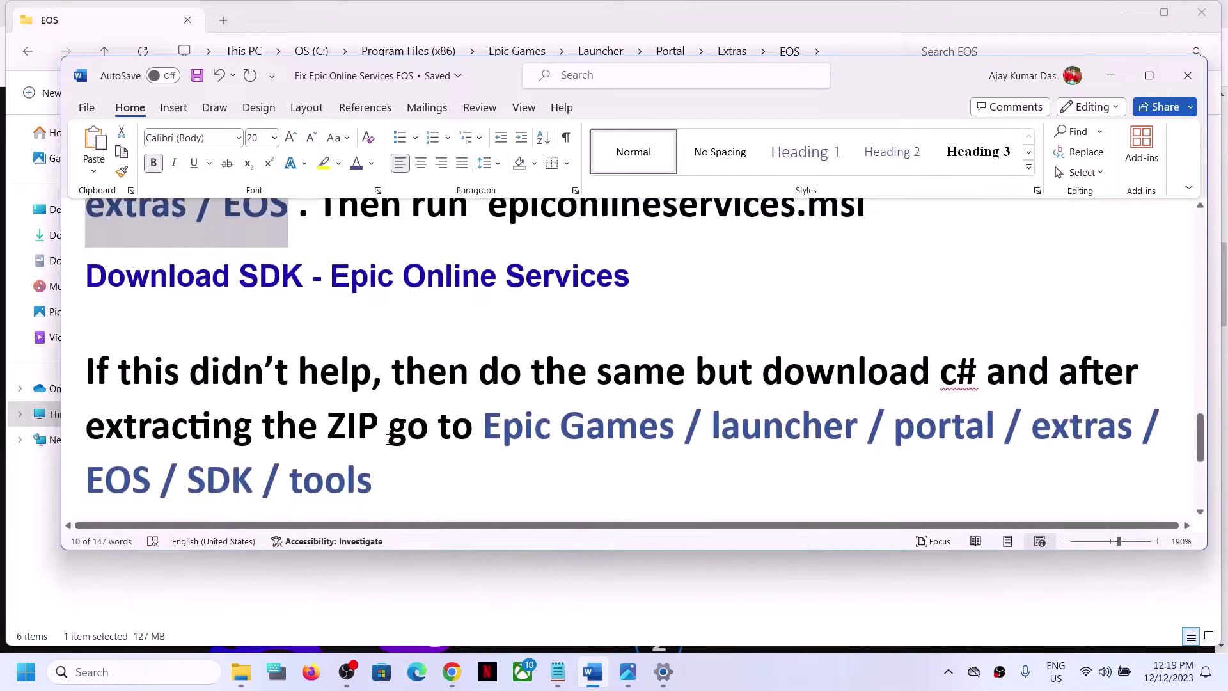
drag(505, 377, 982, 377)
click(943, 377)
shift+click(970, 375)
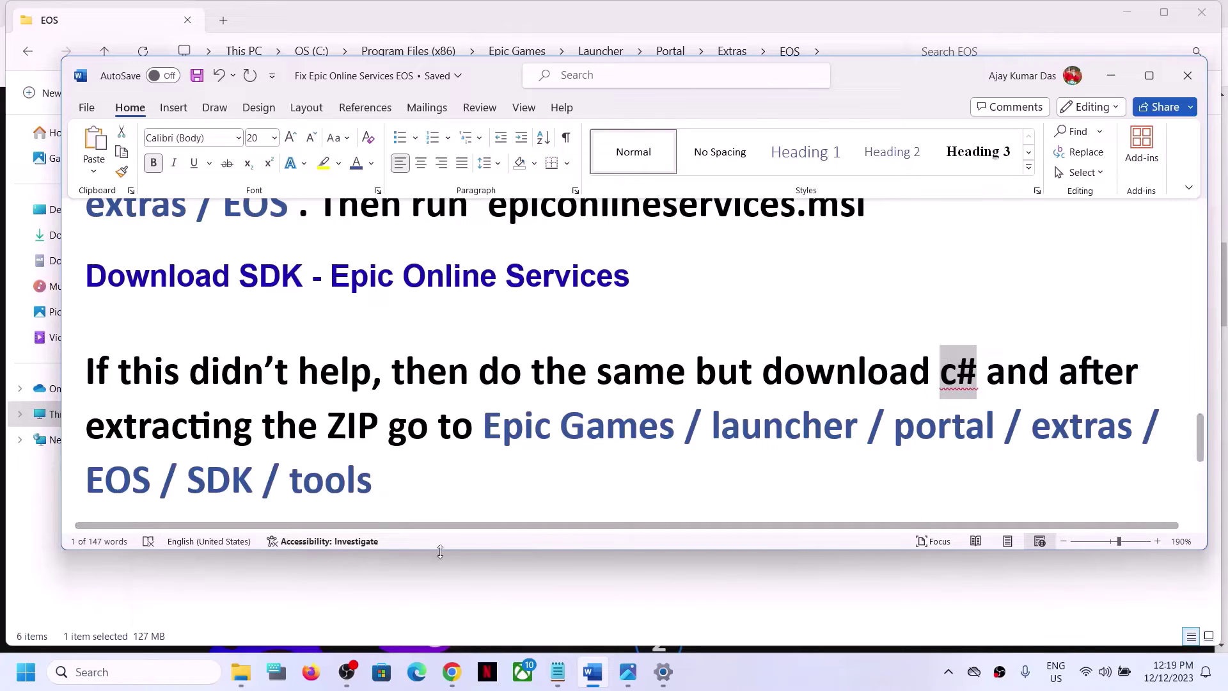
Step: Set the SDK type to C# SDK on the Download SDK page and download it
click(452, 677)
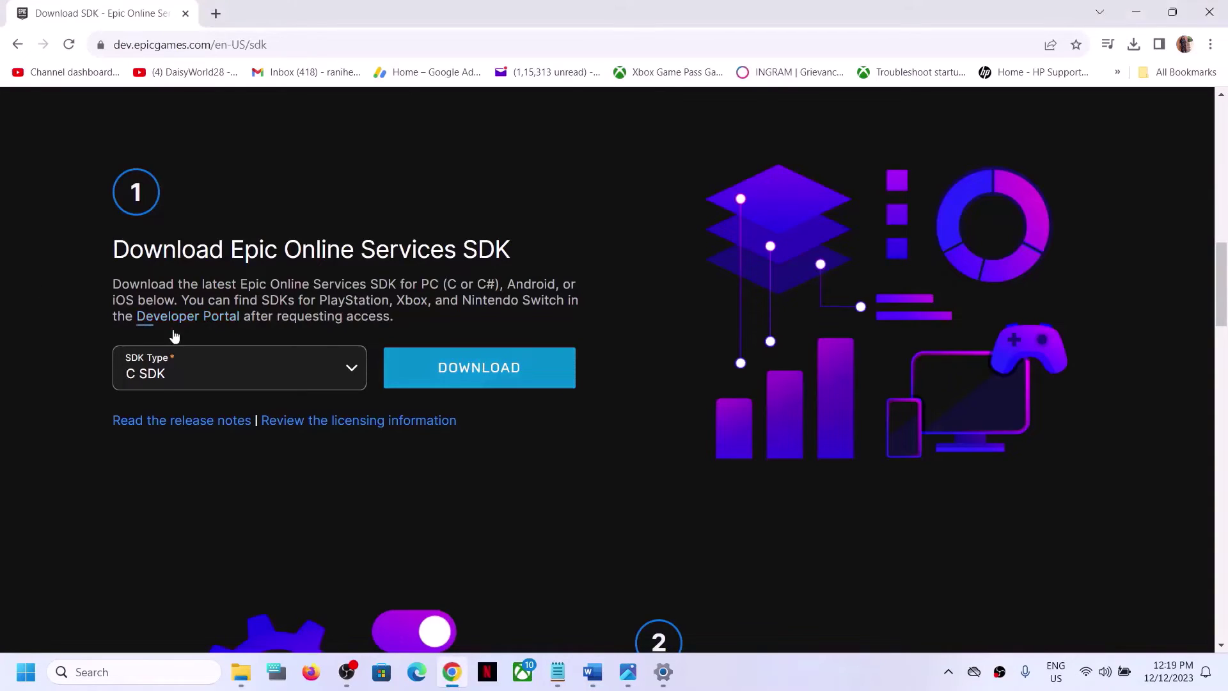
click(188, 375)
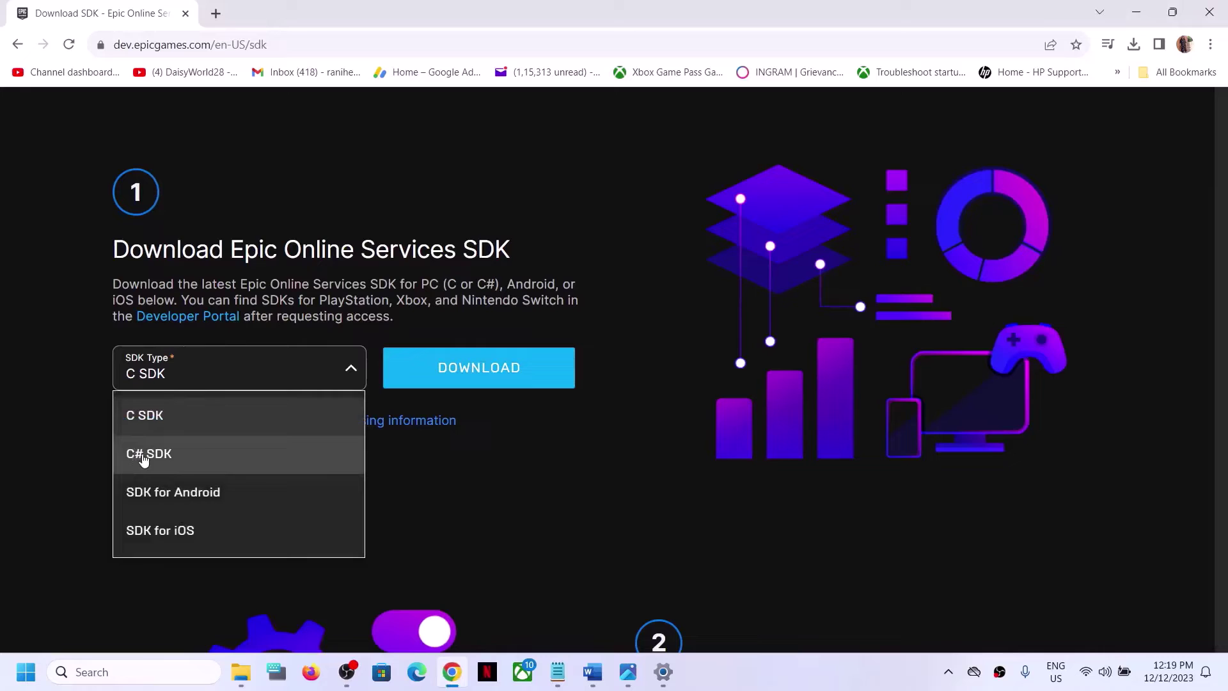
click(166, 459)
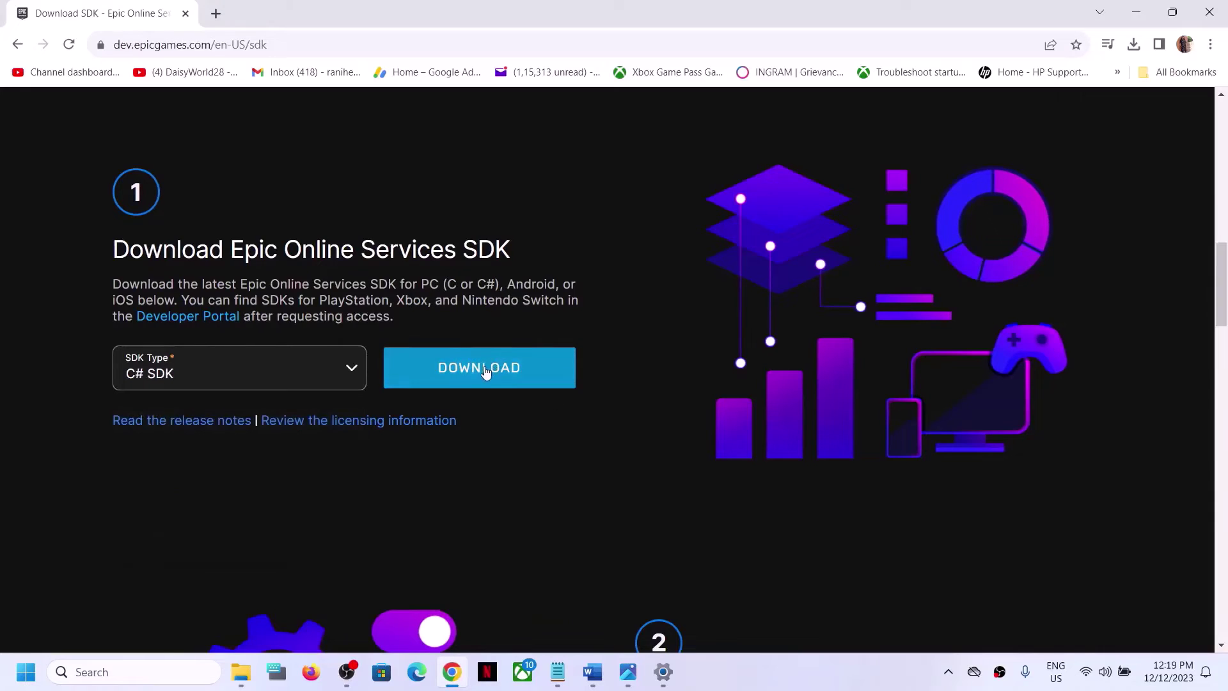
click(484, 369)
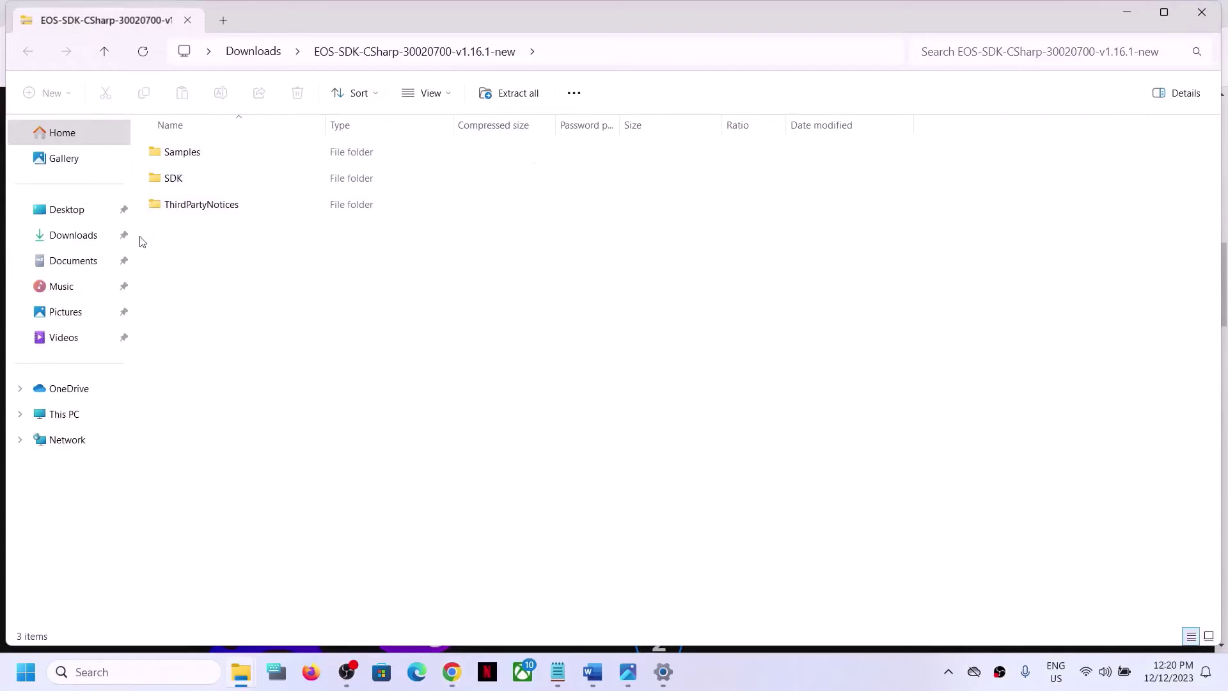
Step: Start Extract All on the EOS-SDK-CSharp zip in Downloads
click(81, 246)
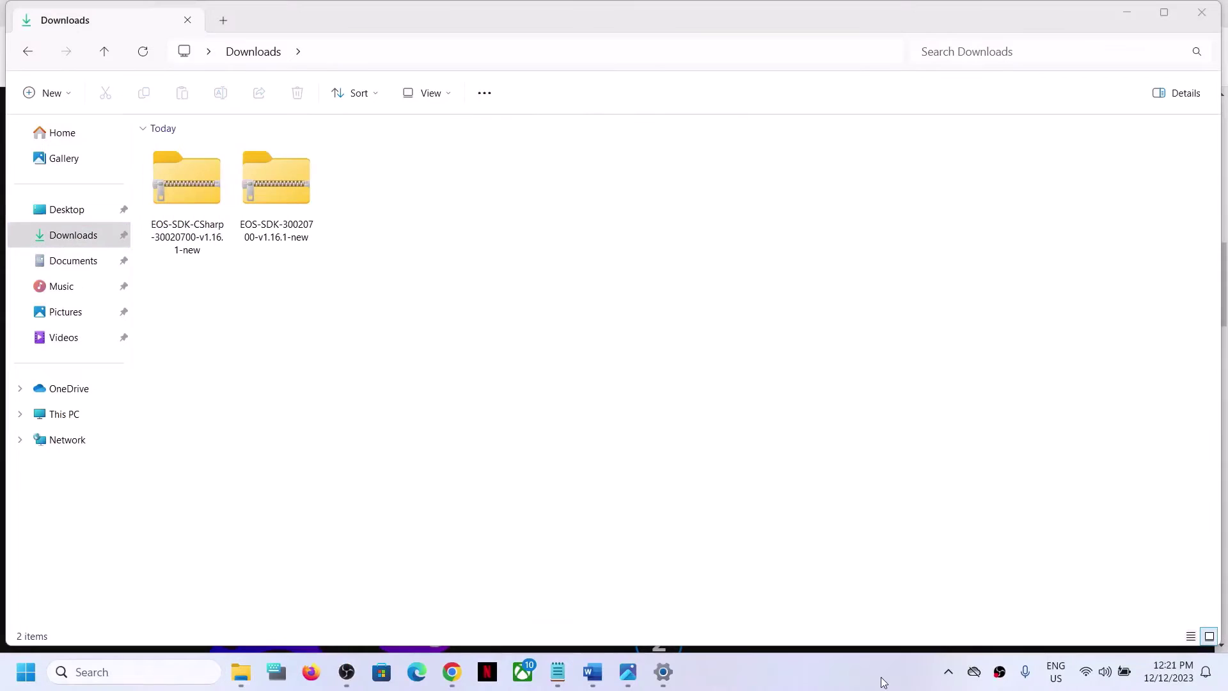
click(159, 249)
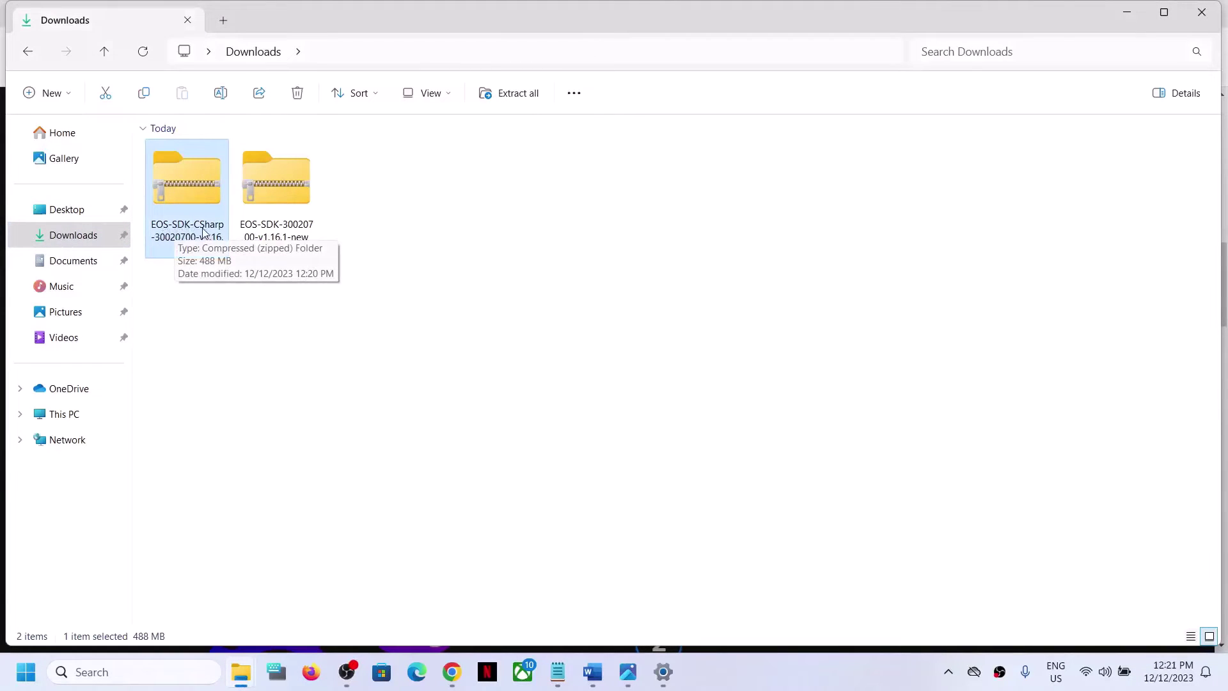
right_click(195, 197)
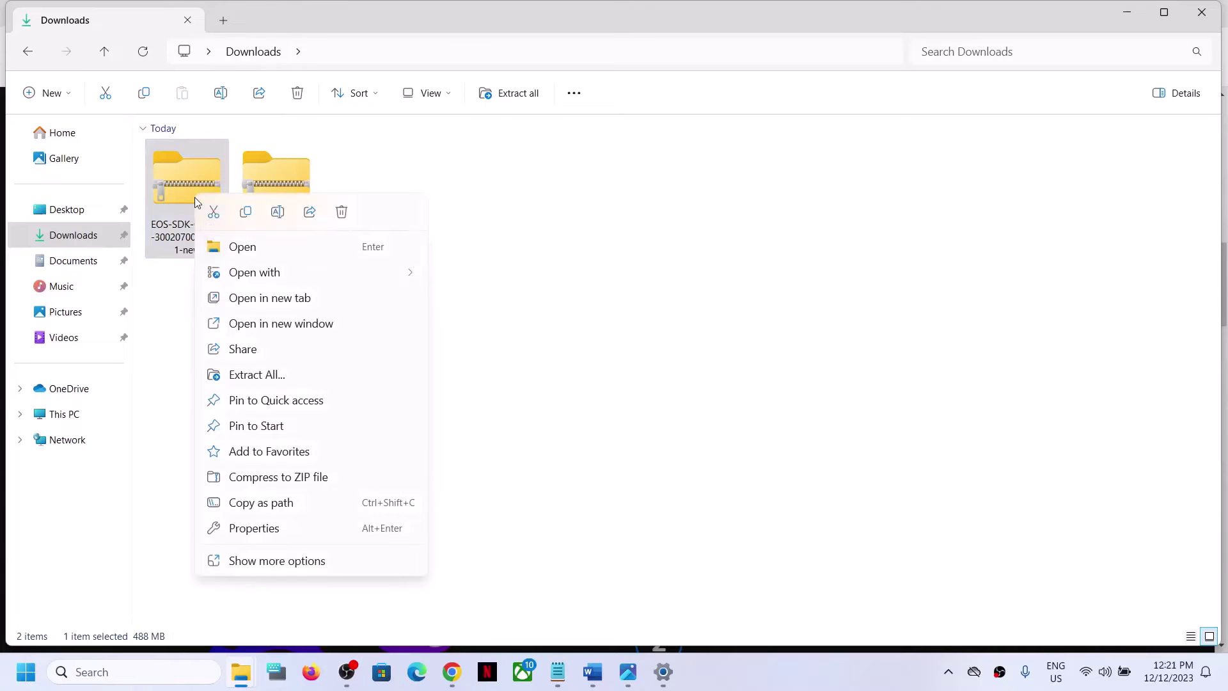
click(262, 376)
Step: Browse the extraction destination to C:\Program Files (x86)\Epic Games\Launcher
click(775, 264)
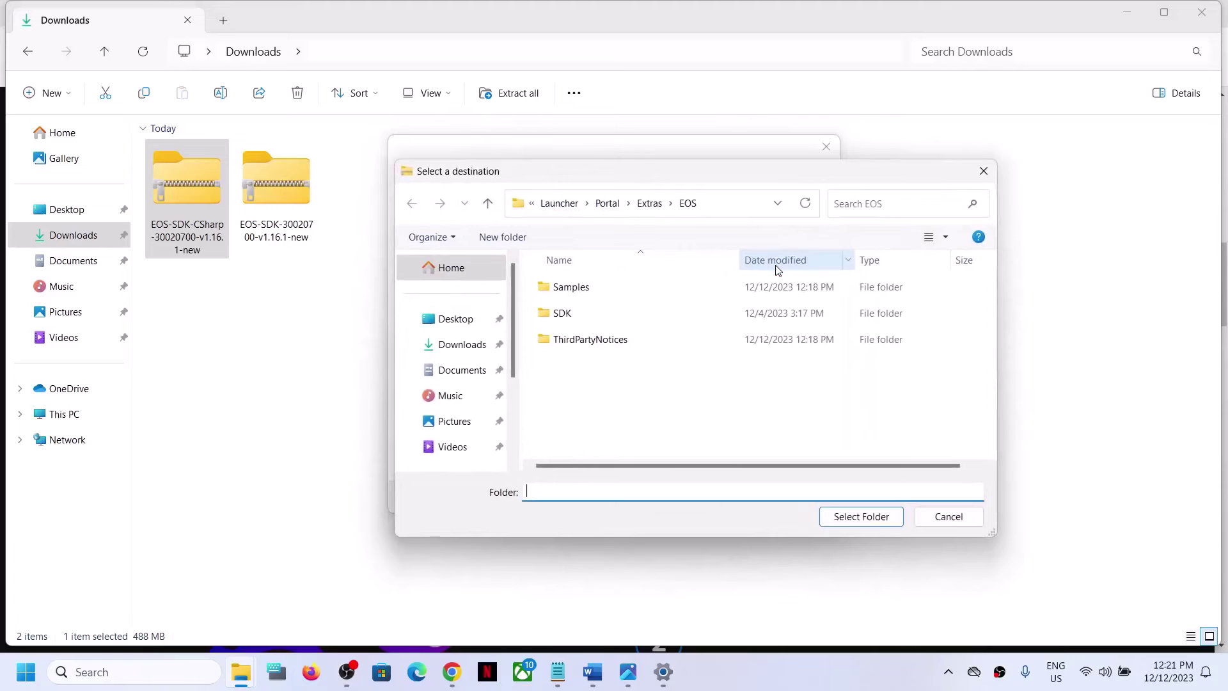
click(463, 438)
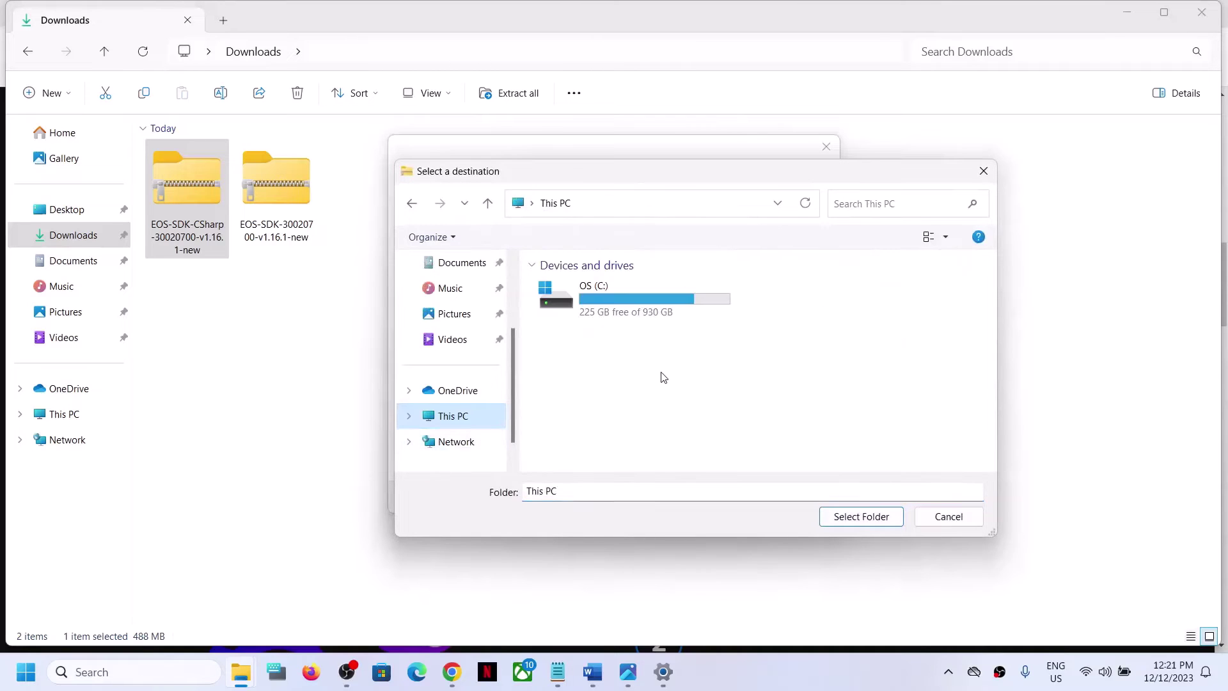
double_click(637, 305)
scroll(636, 304, down, 5)
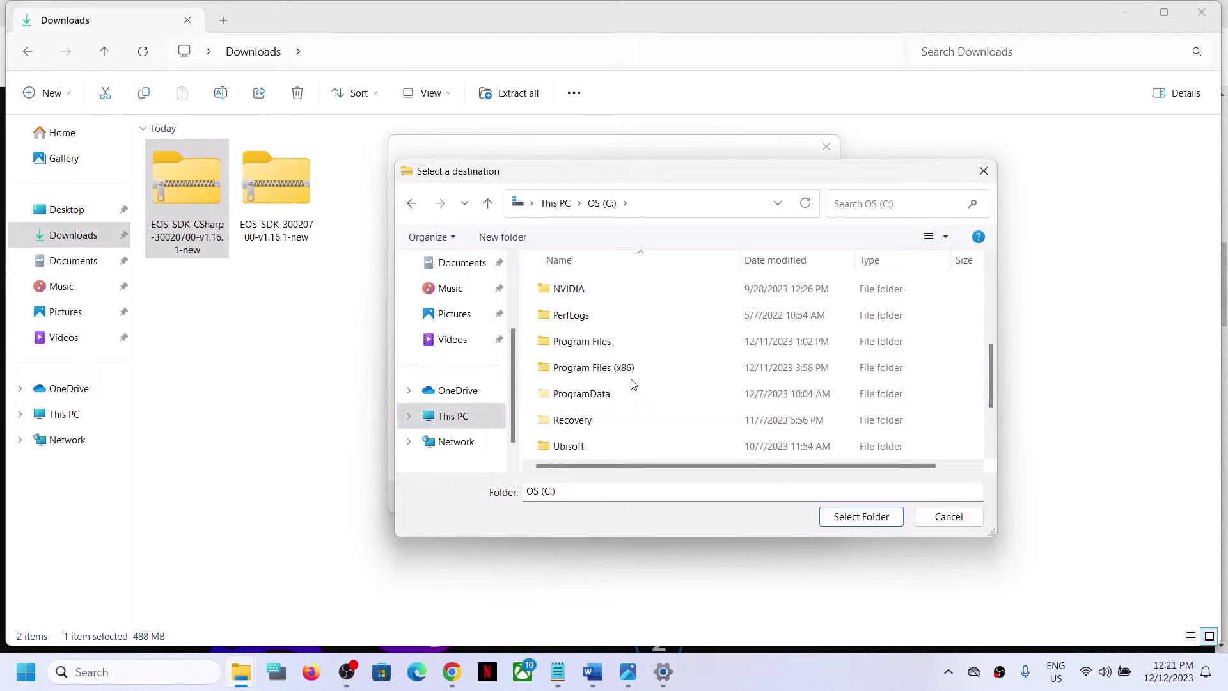
double_click(630, 374)
scroll(633, 369, down, 2)
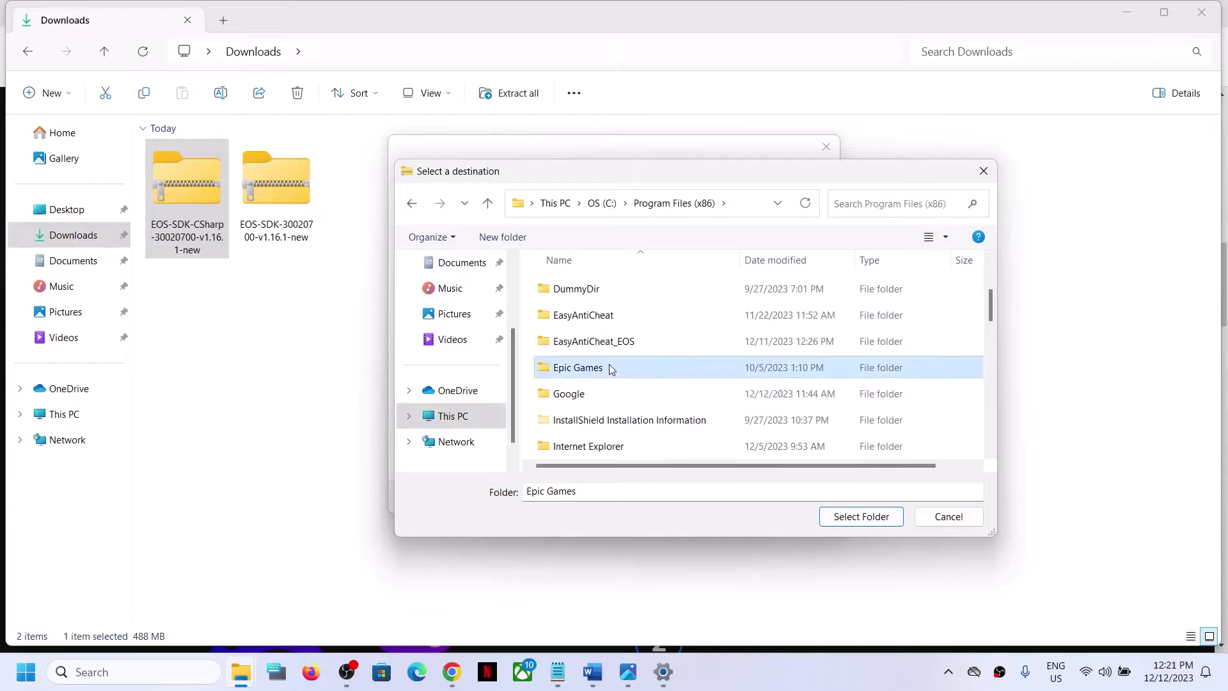
double_click(608, 366)
double_click(588, 346)
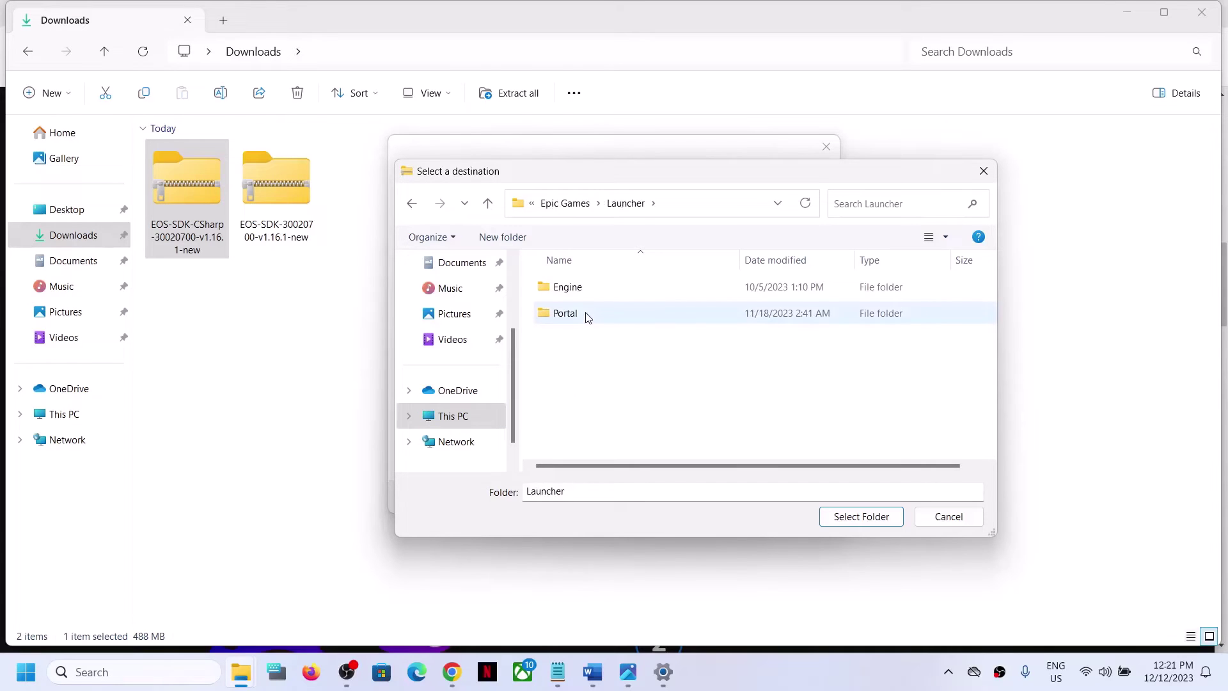
Step: Choose Portal\Extras\EOS as the destination, extract, and replace the existing files
double_click(569, 313)
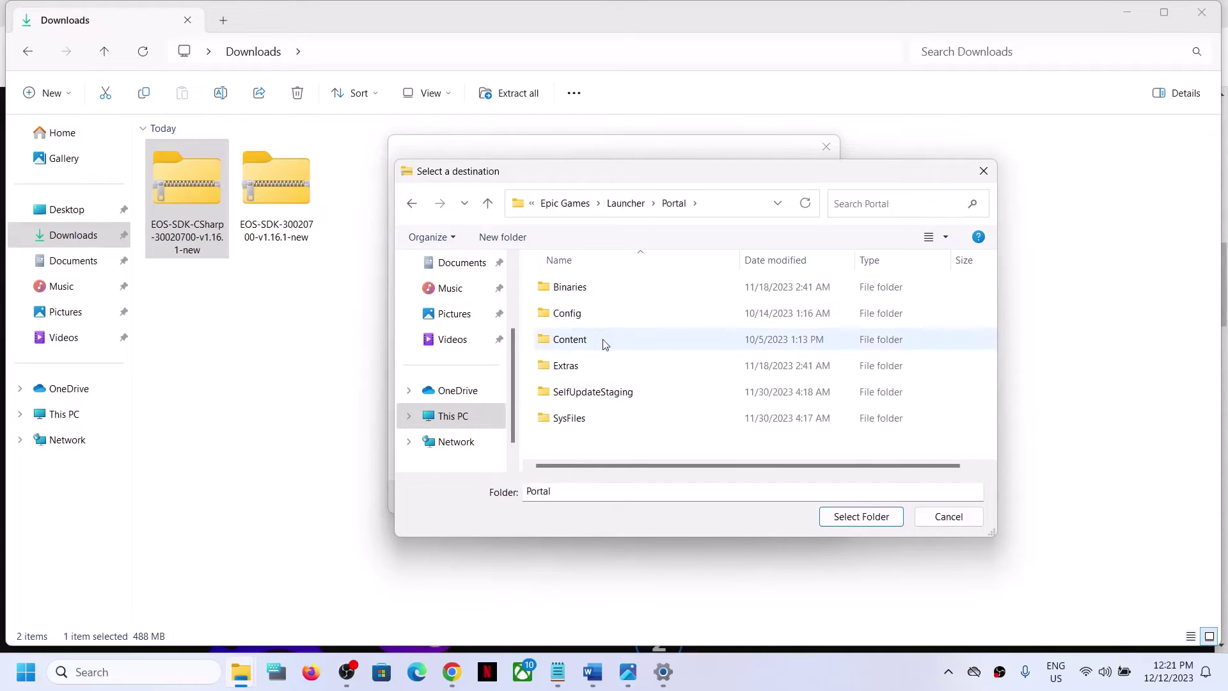
double_click(567, 365)
click(573, 286)
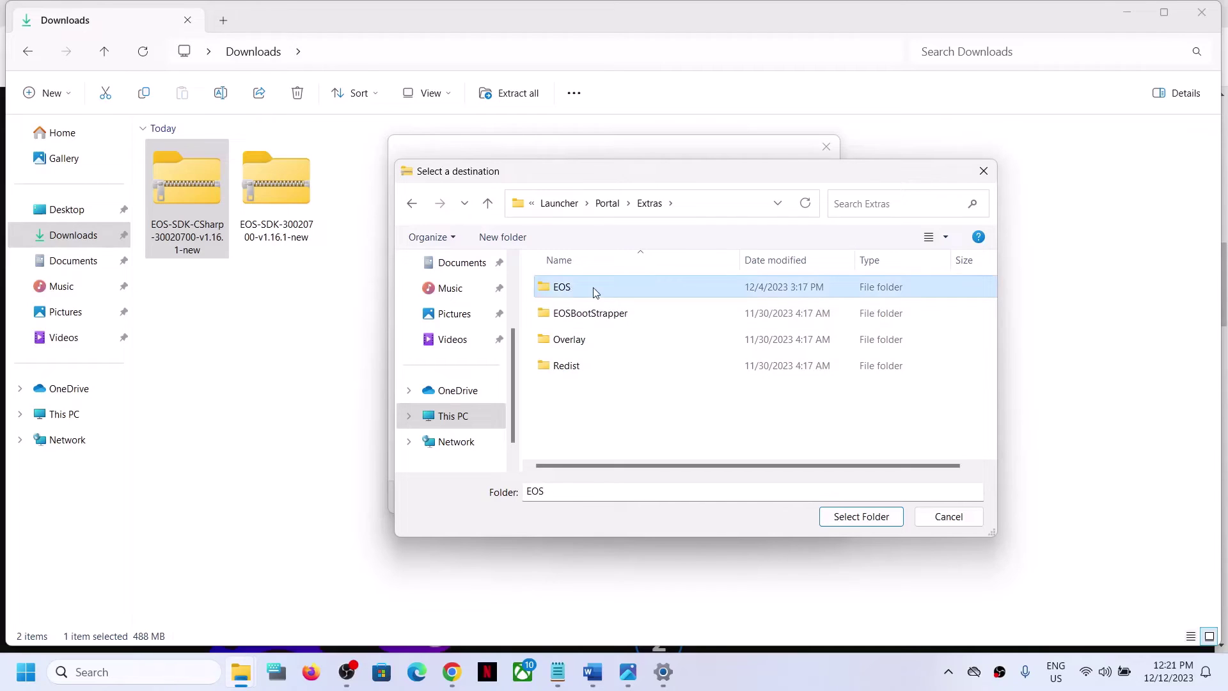
double_click(596, 289)
click(860, 516)
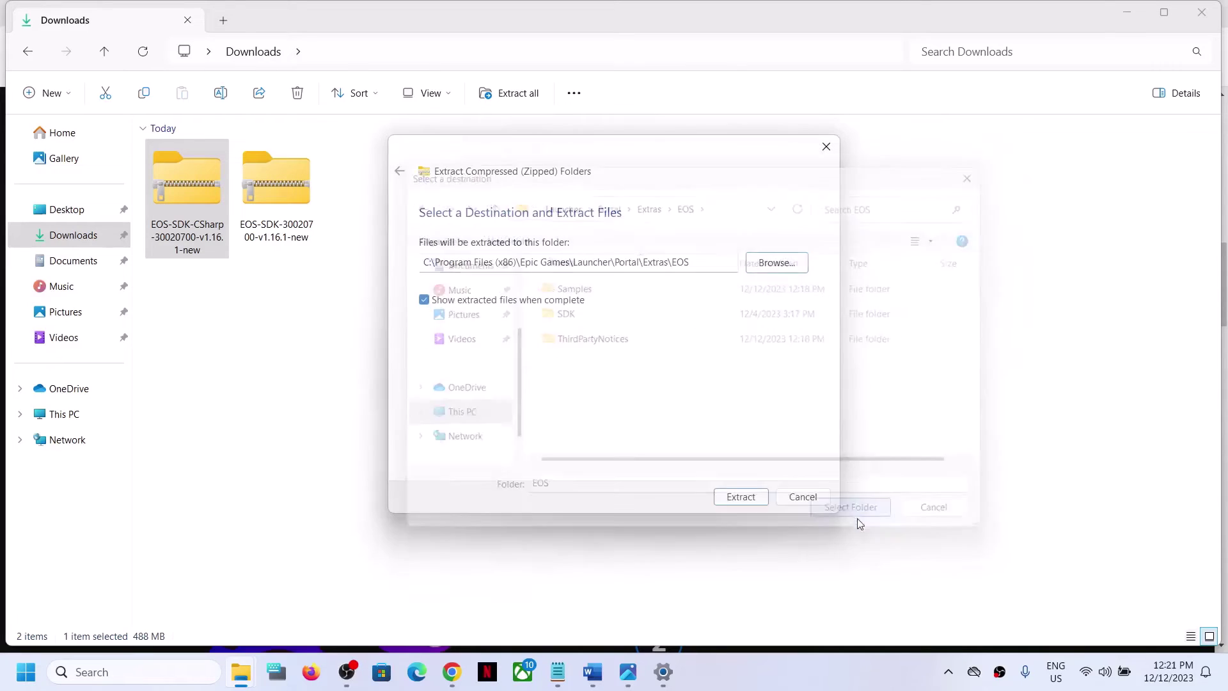
click(740, 498)
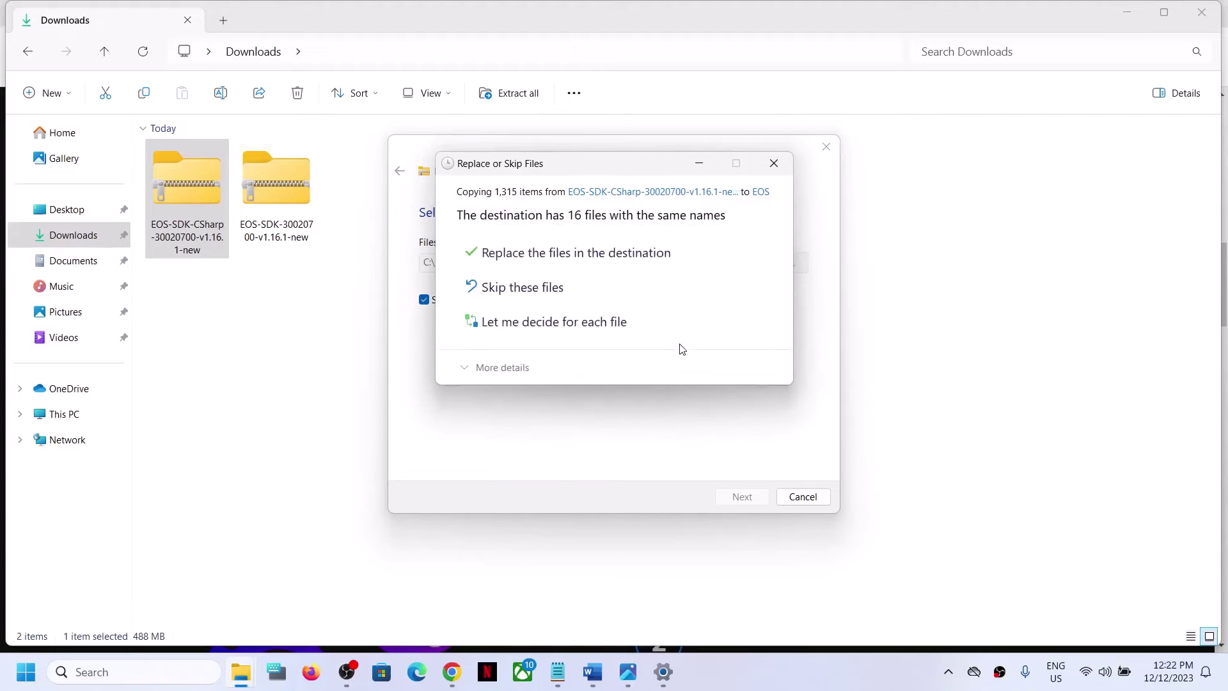
click(544, 254)
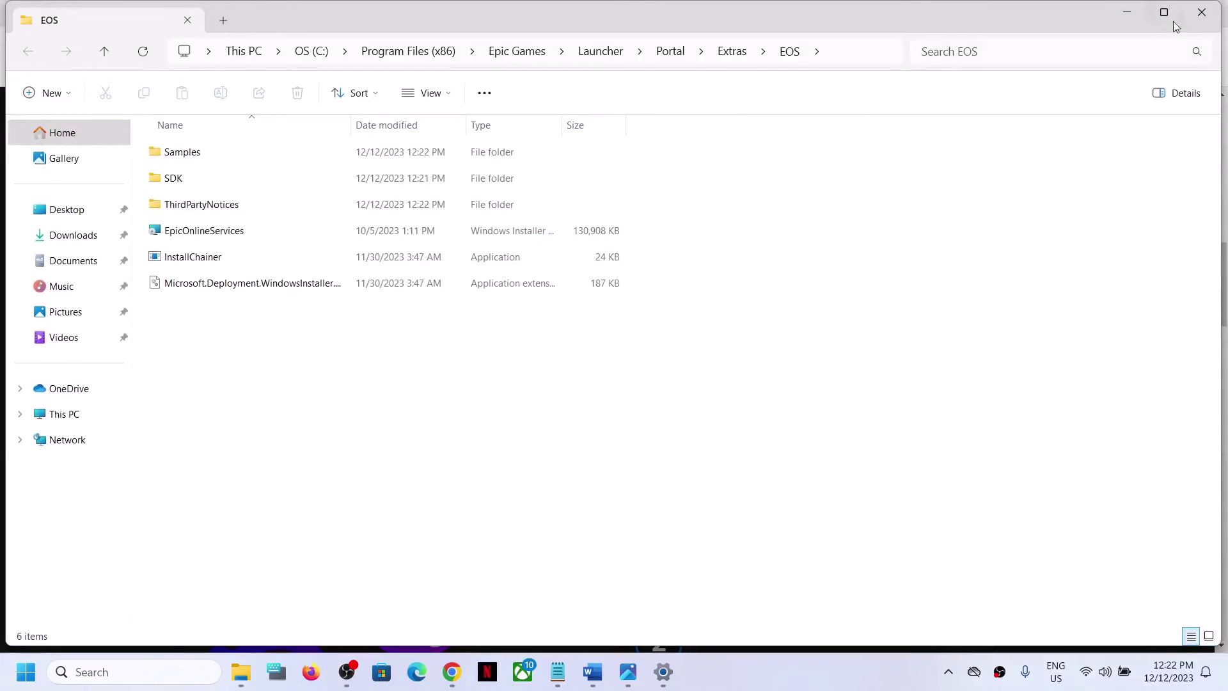
Step: Close the EOS window and mark the Epic Games to SDK tools path in the Word guide
click(1202, 12)
click(592, 672)
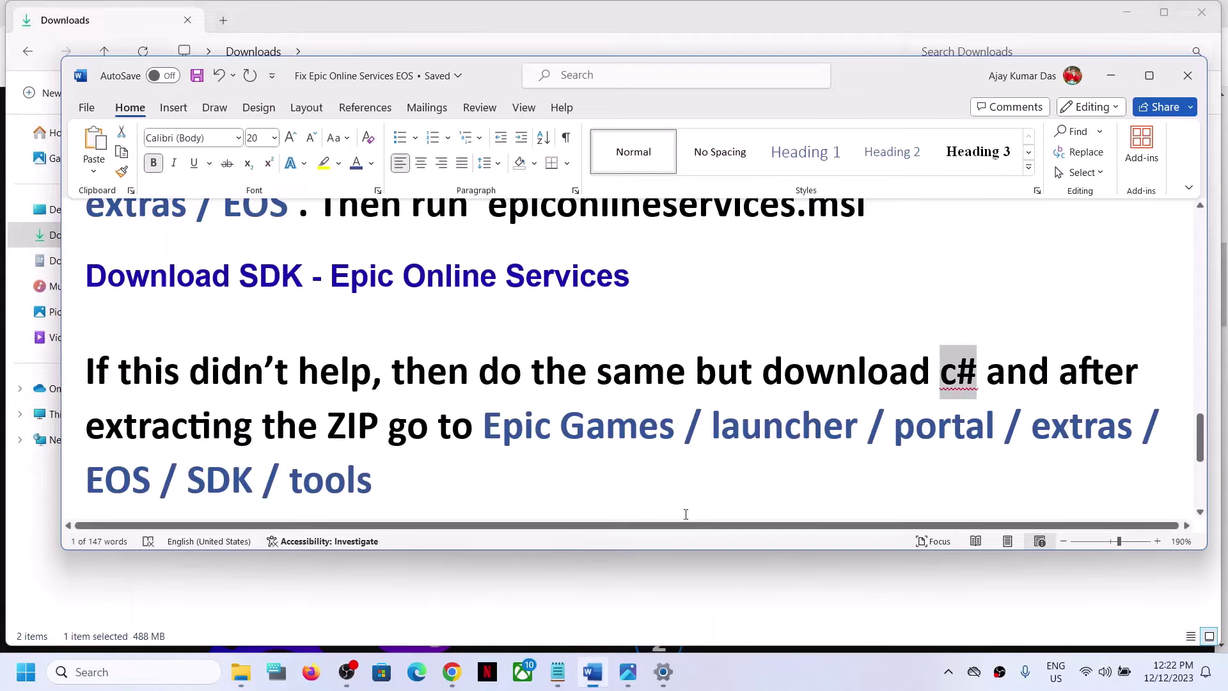
scroll(540, 357, down, 3)
drag(494, 279, 573, 326)
Step: Open C:\Program Files (x86) from This PC in File Explorer
click(242, 672)
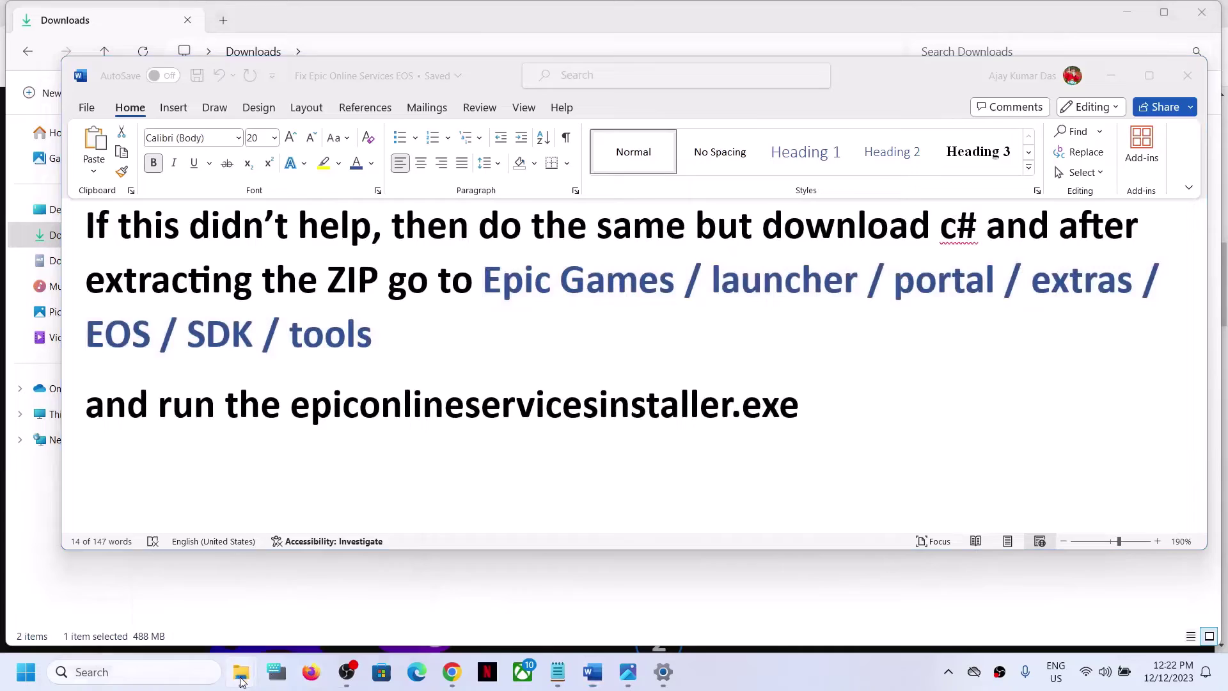
click(58, 424)
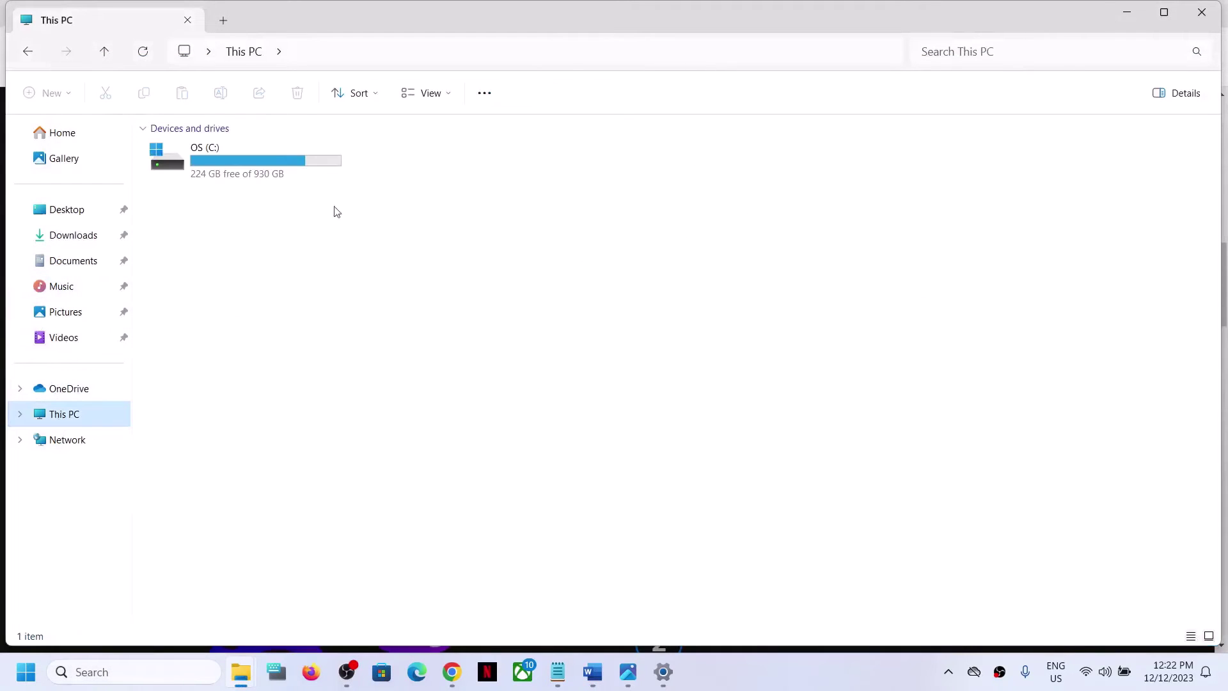
double_click(274, 153)
scroll(232, 471, down, 2)
double_click(238, 507)
scroll(255, 461, down, 1)
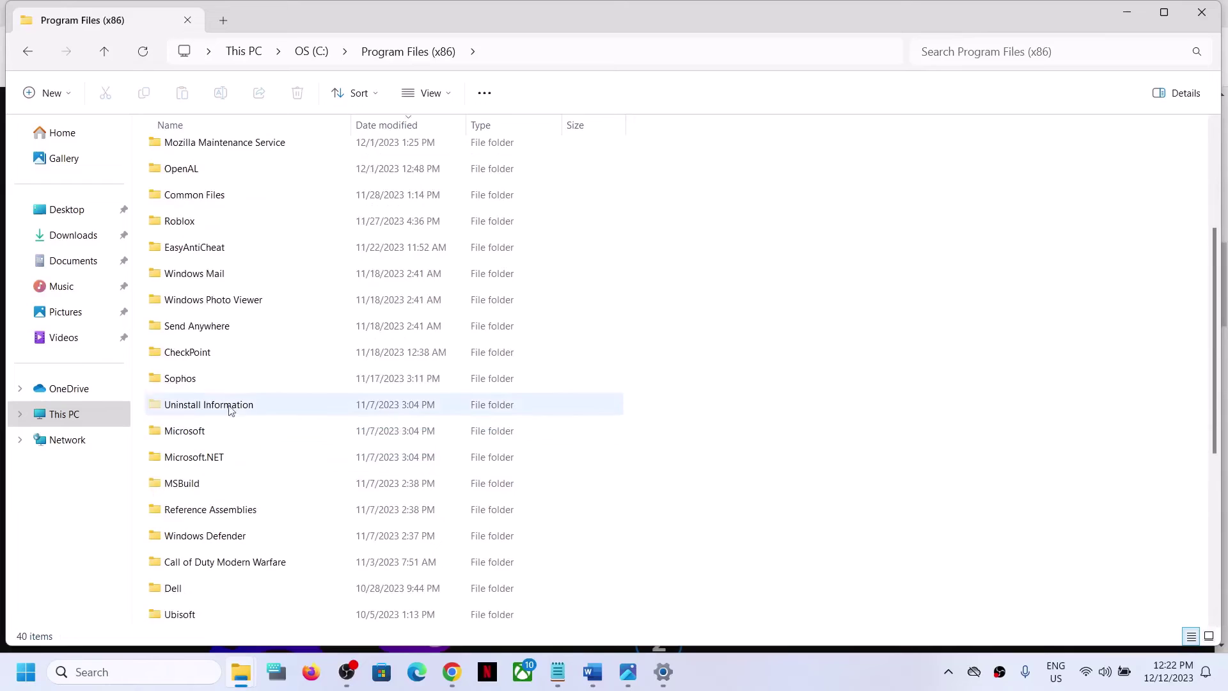
click(232, 327)
Step: Go into Epic Games\Launcher\Portal\Extras\EOS
scroll(211, 326, down, 4)
click(199, 302)
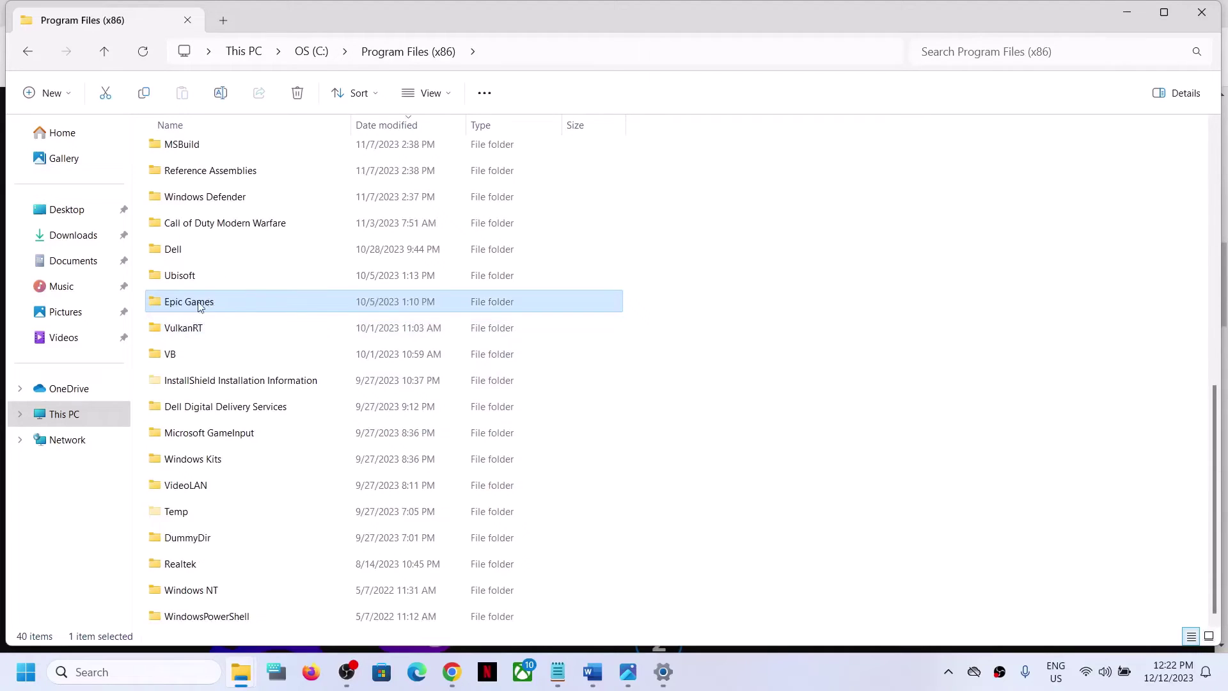
double_click(192, 304)
double_click(183, 204)
click(190, 176)
double_click(189, 177)
double_click(182, 231)
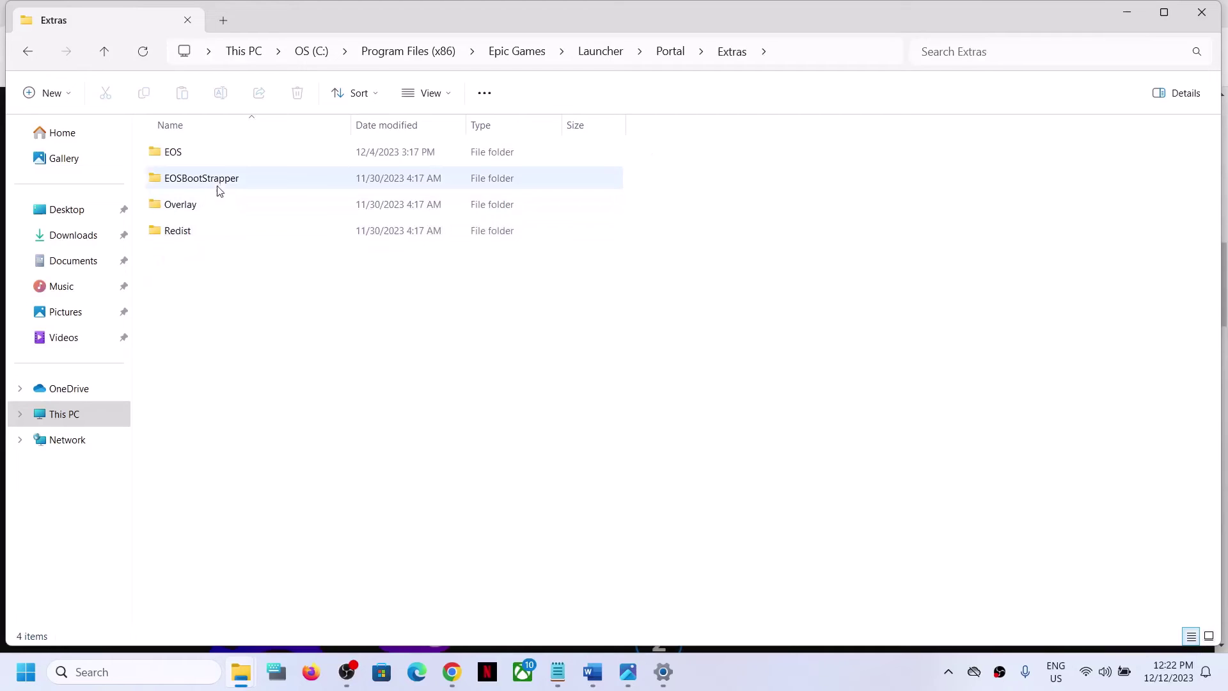
double_click(183, 153)
Step: Open SDK\Tools, checking the path against the Word guide
key(alt+Tab)
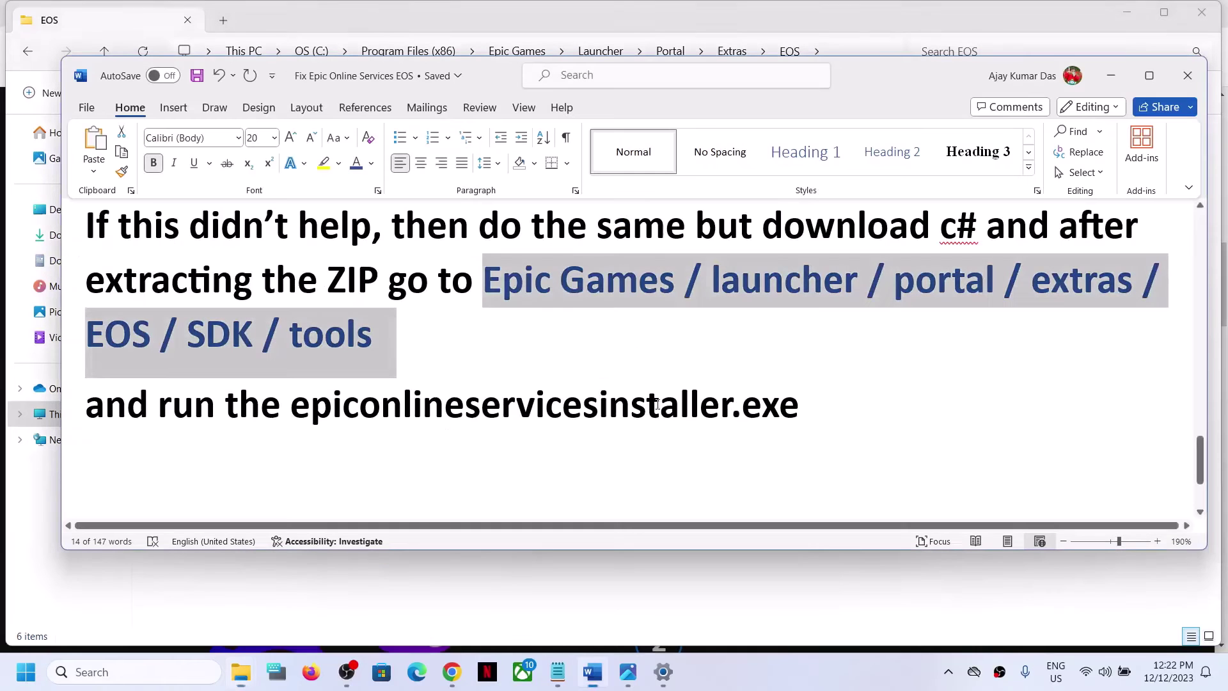
key(alt+Tab)
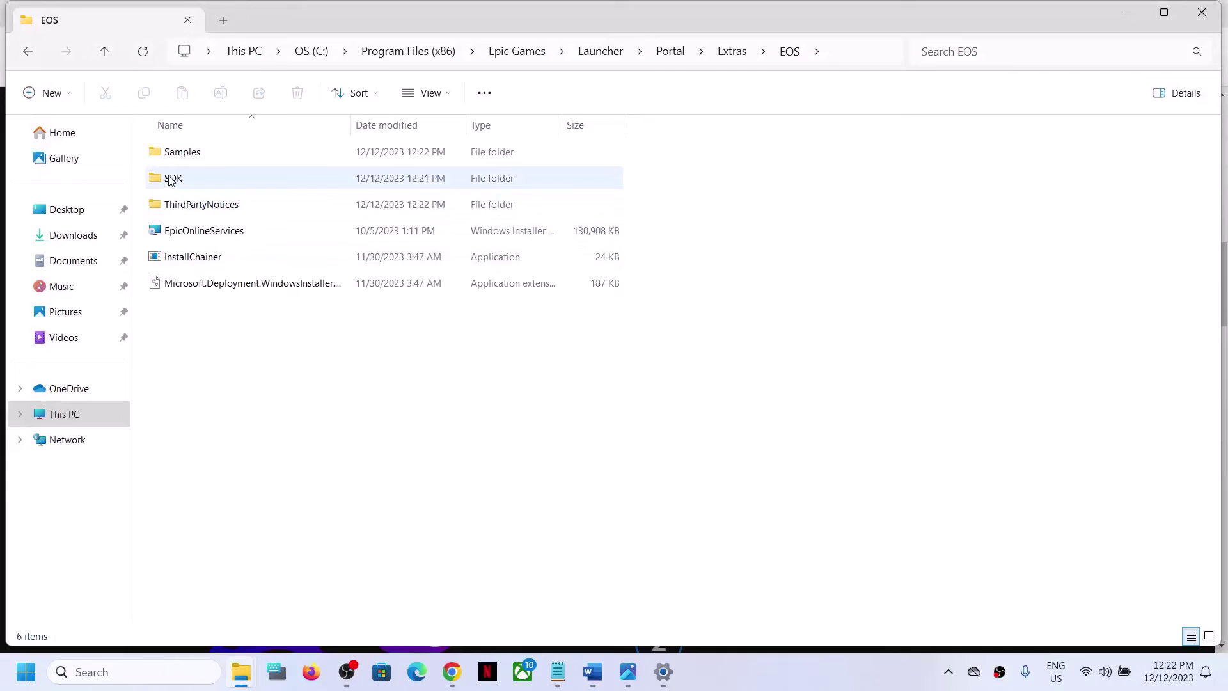
double_click(170, 178)
key(alt+Tab)
key(alt+Tab)
double_click(176, 257)
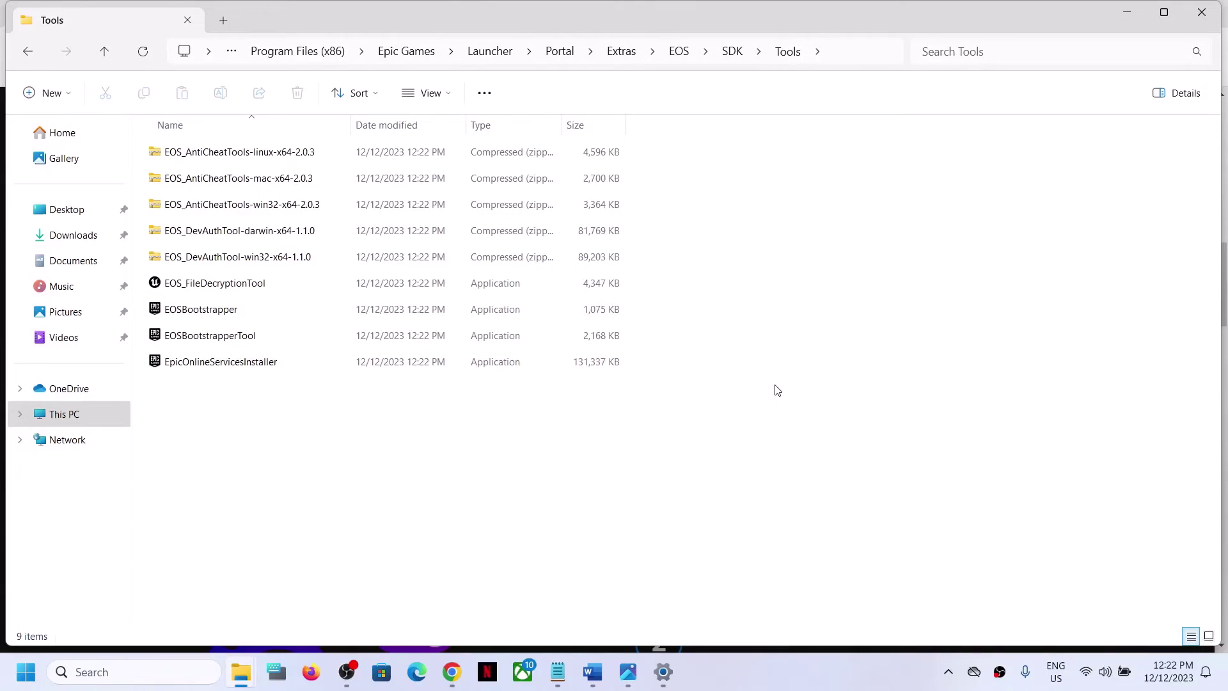
Step: Launch EpicOnlineServicesInstaller from Tools, then run it as administrator
click(224, 363)
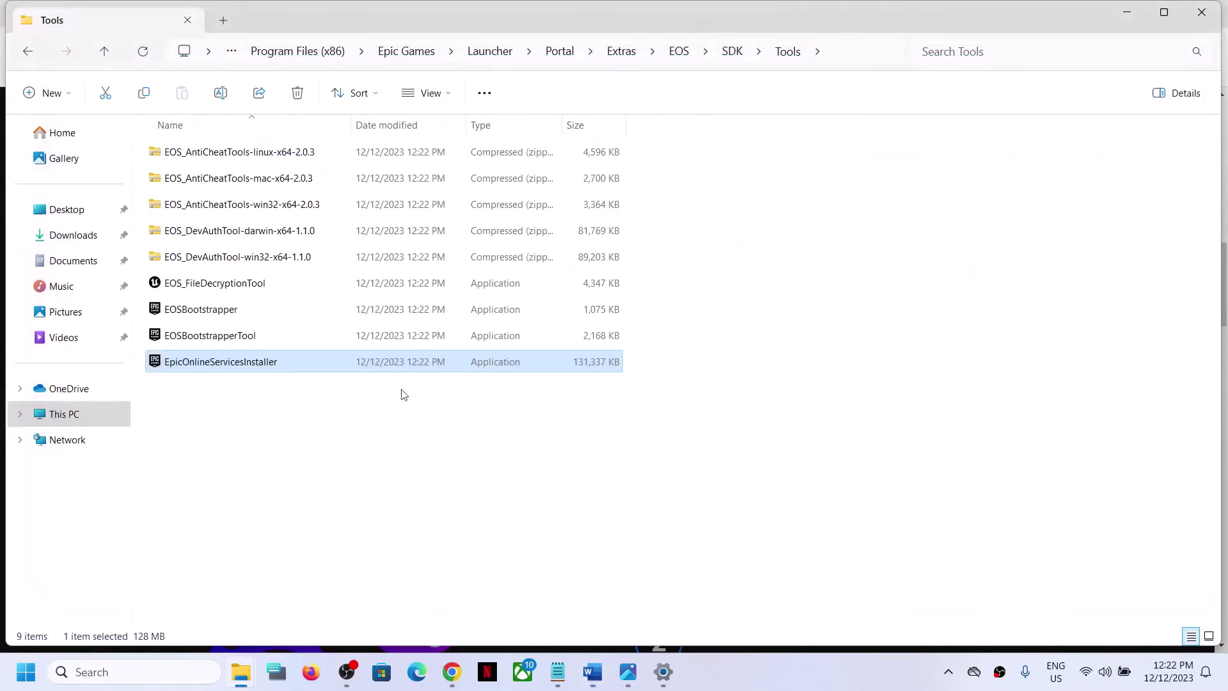
double_click(236, 371)
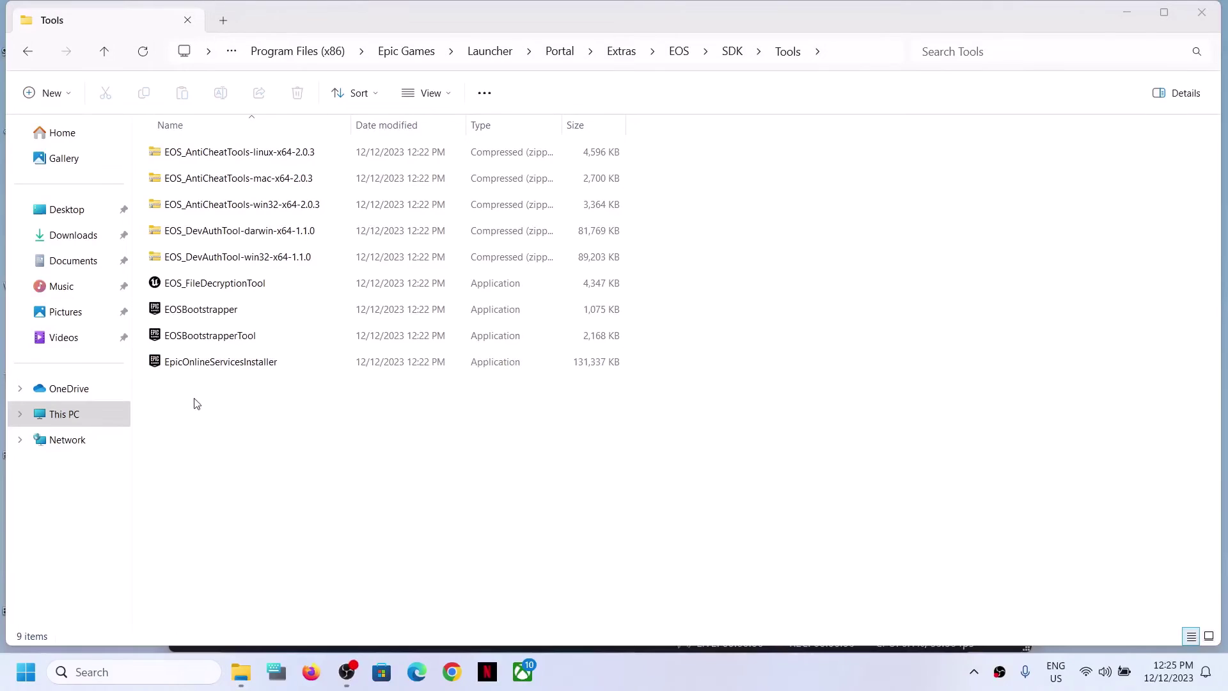
right_click(196, 367)
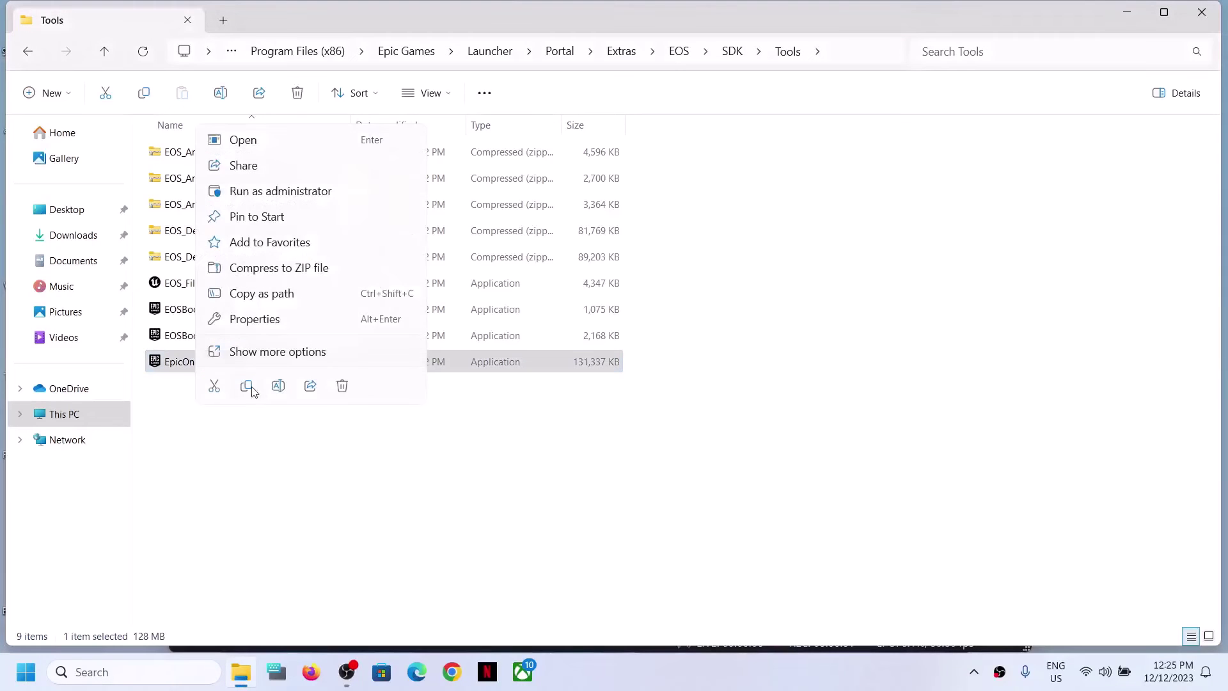
click(246, 195)
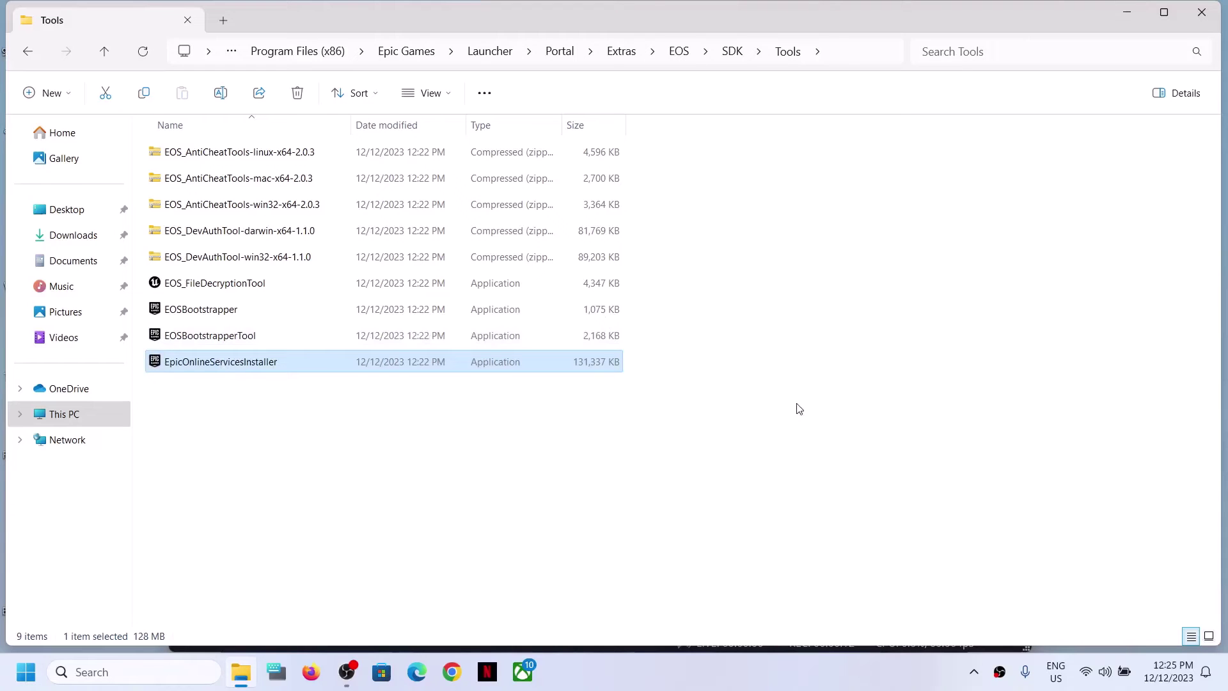
Step: Check the Start menu's power options, then close it and reselect EpicOnlineServicesInstaller
click(25, 673)
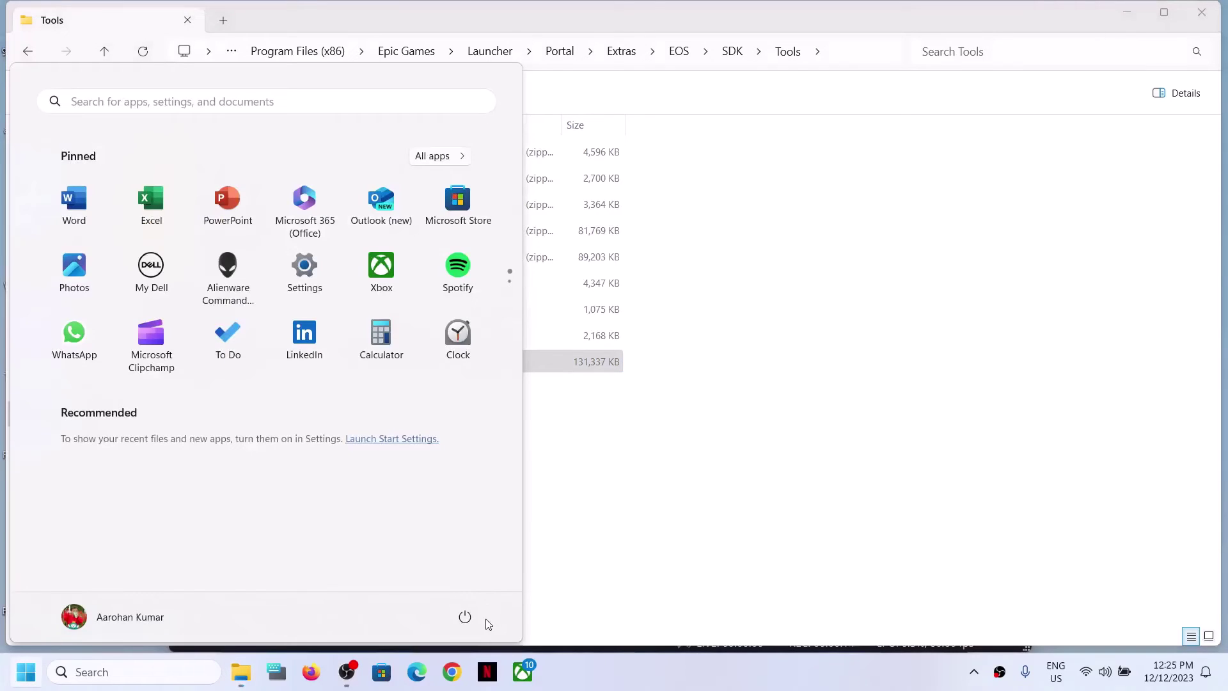
click(480, 620)
click(842, 464)
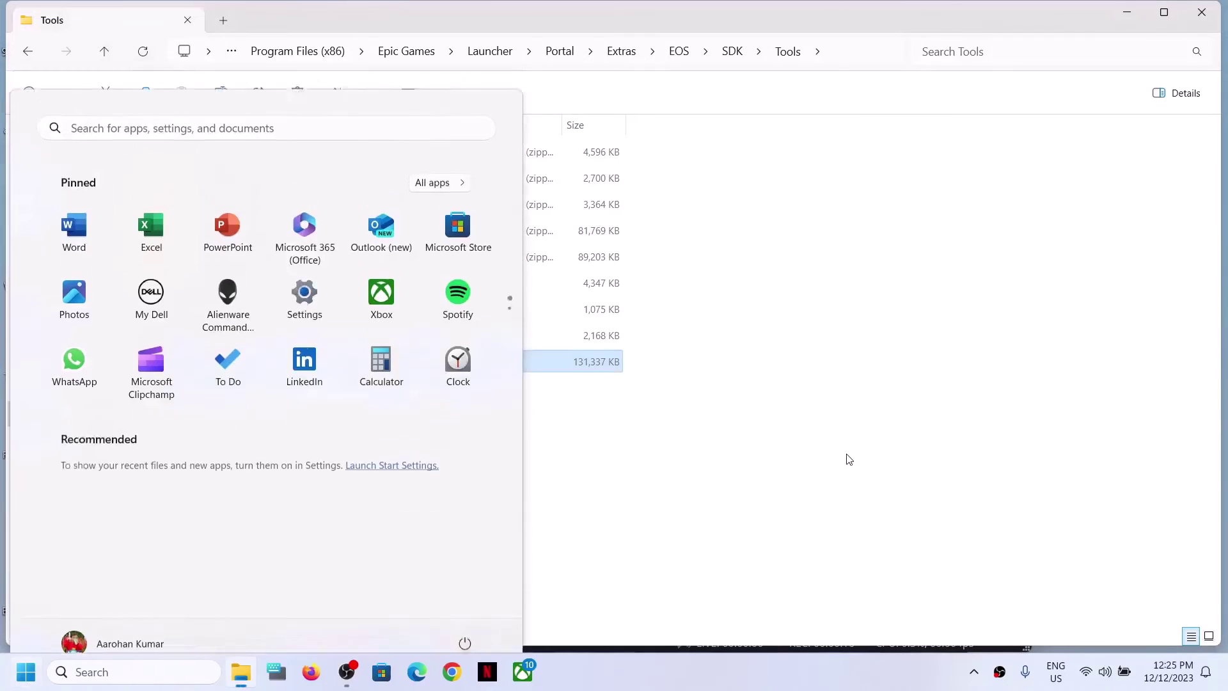
click(296, 507)
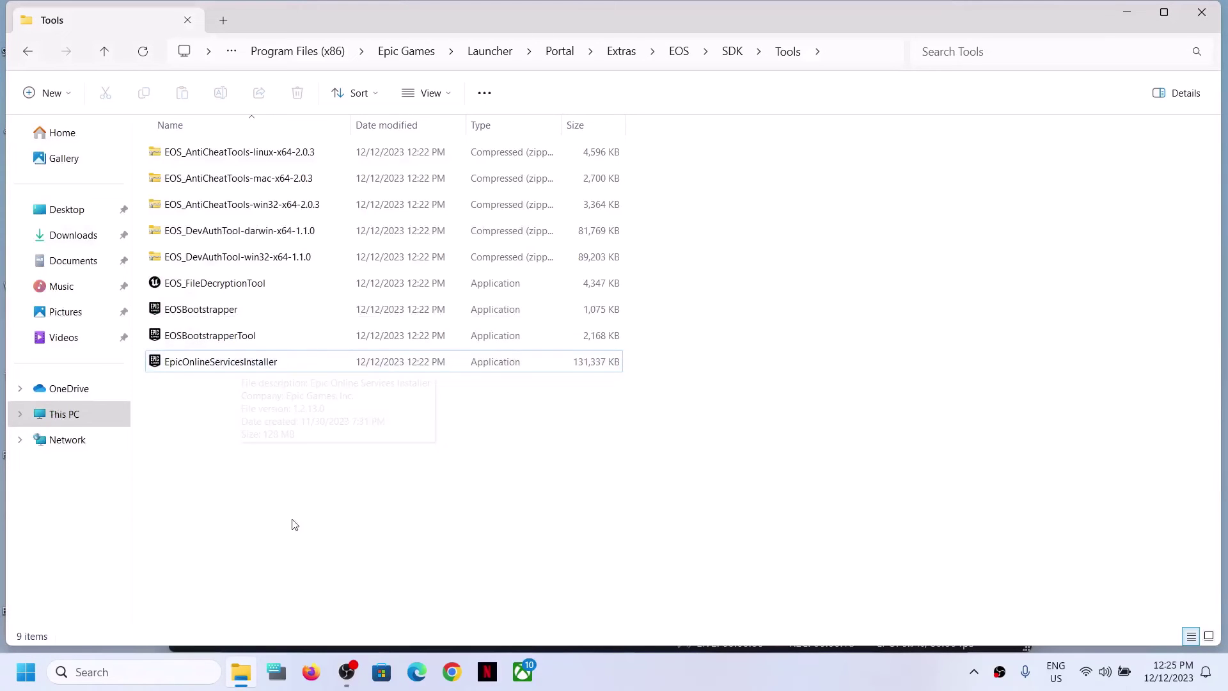
click(216, 365)
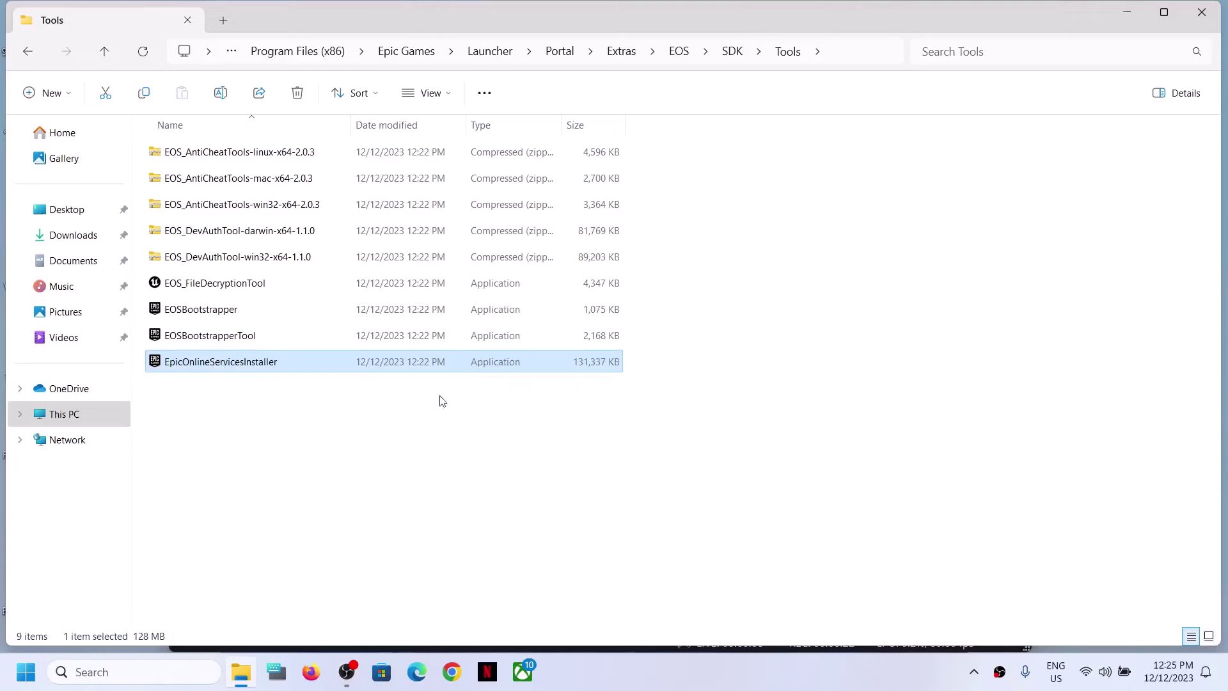
Step: Search 'epic' from the taskbar twice, dismissing the results each time
click(155, 679)
text(epic)
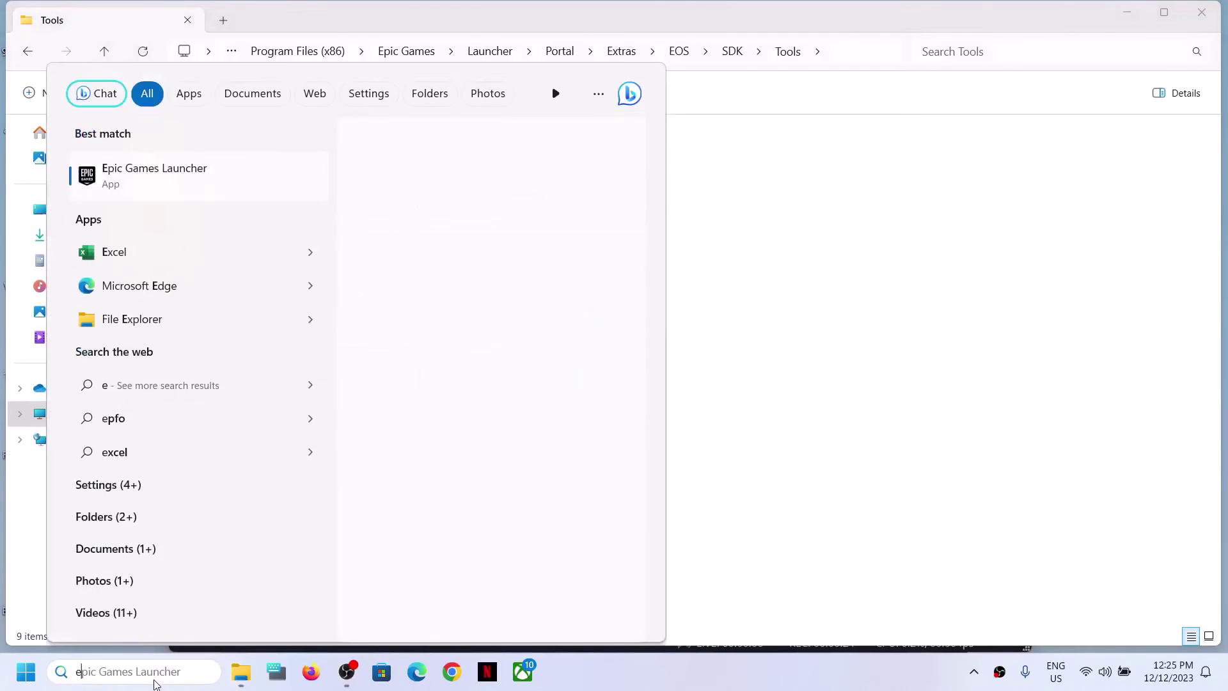
key(Escape)
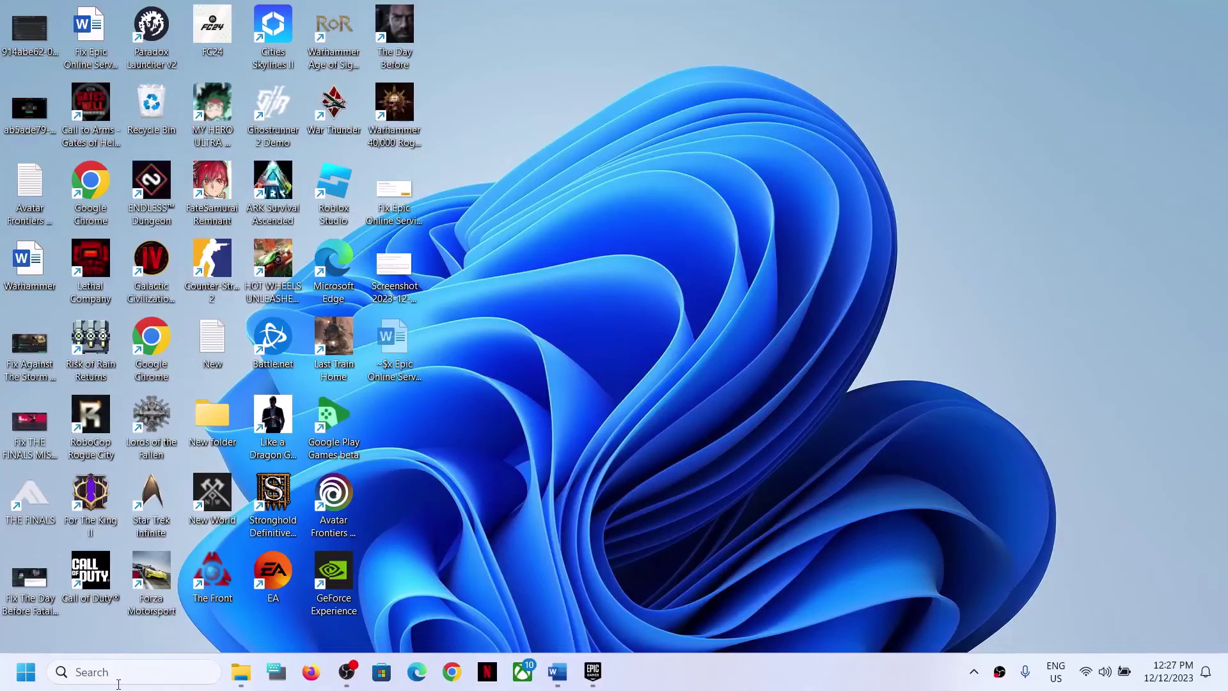
click(118, 684)
text(epic)
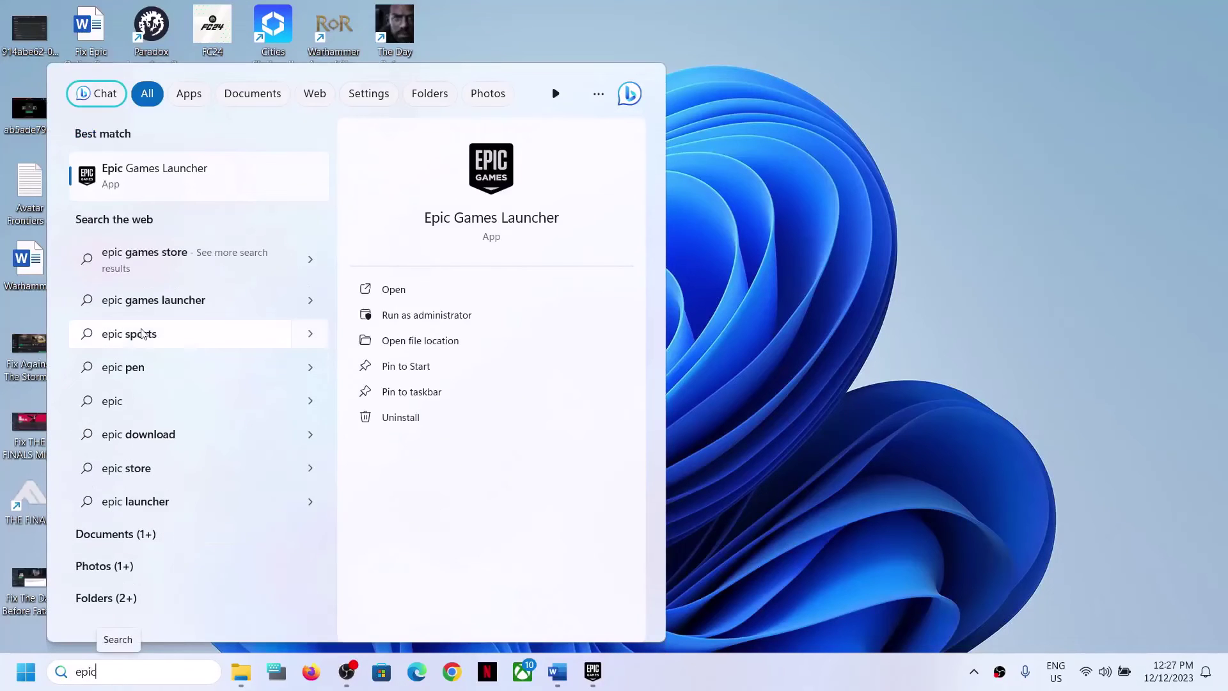
click(850, 402)
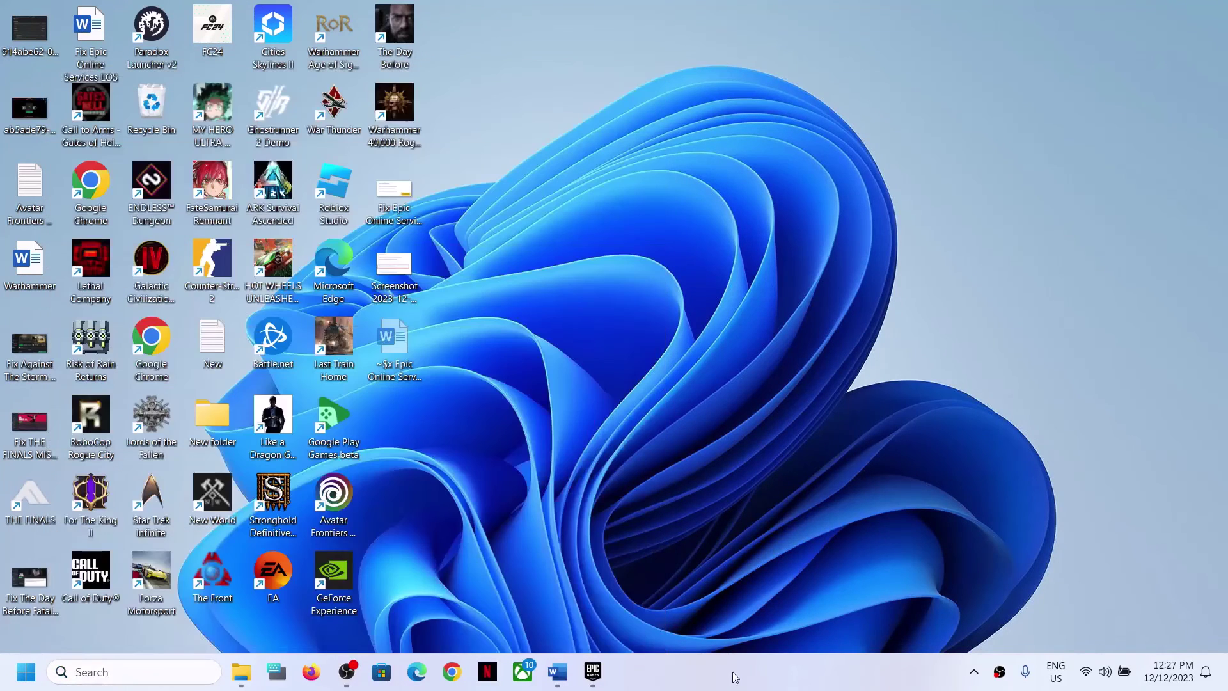
Step: Open Task Manager from the Start button's quick links
right_click(758, 669)
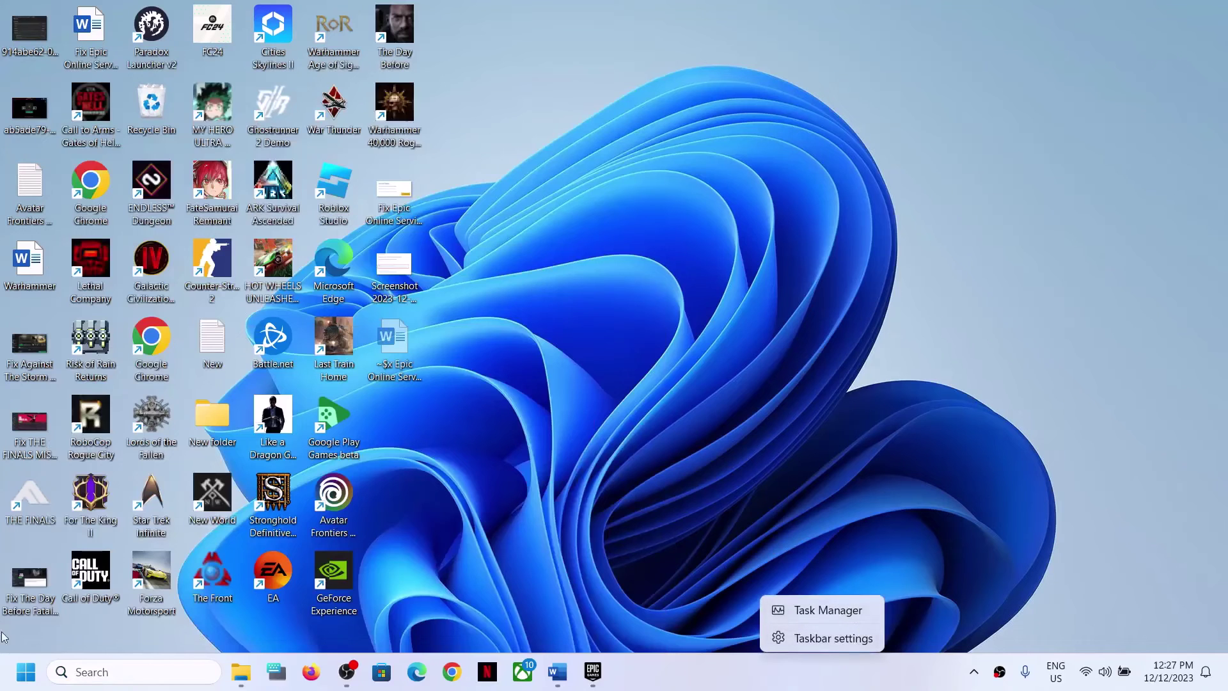
right_click(26, 671)
click(64, 480)
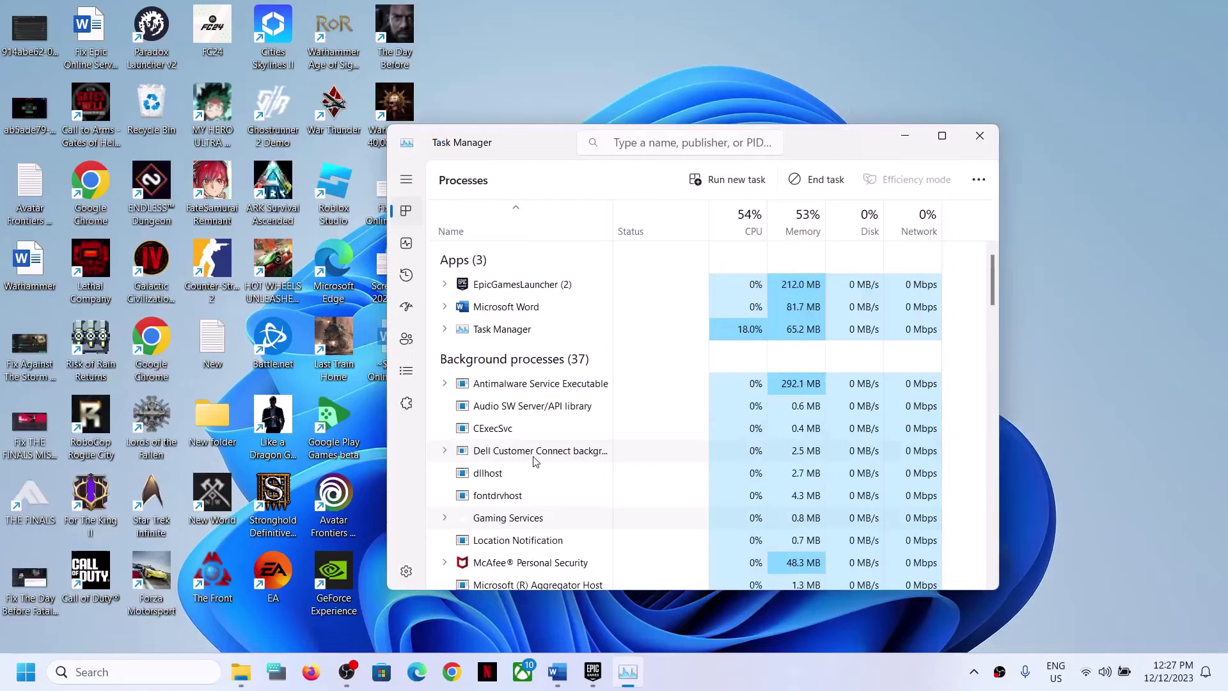
Step: End the EpicGamesLauncher task, look through background processes, and close Task Manager
right_click(521, 289)
click(575, 337)
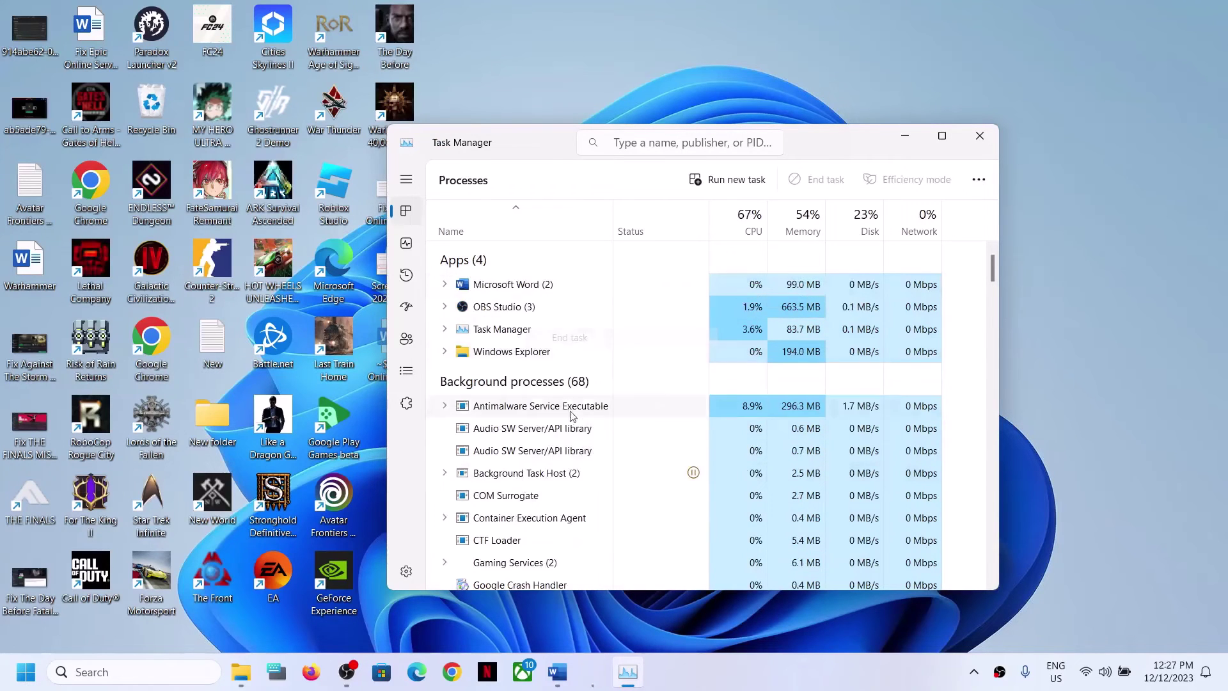
scroll(547, 488, down, 1)
scroll(562, 448, down, 3)
click(533, 497)
scroll(530, 447, down, 2)
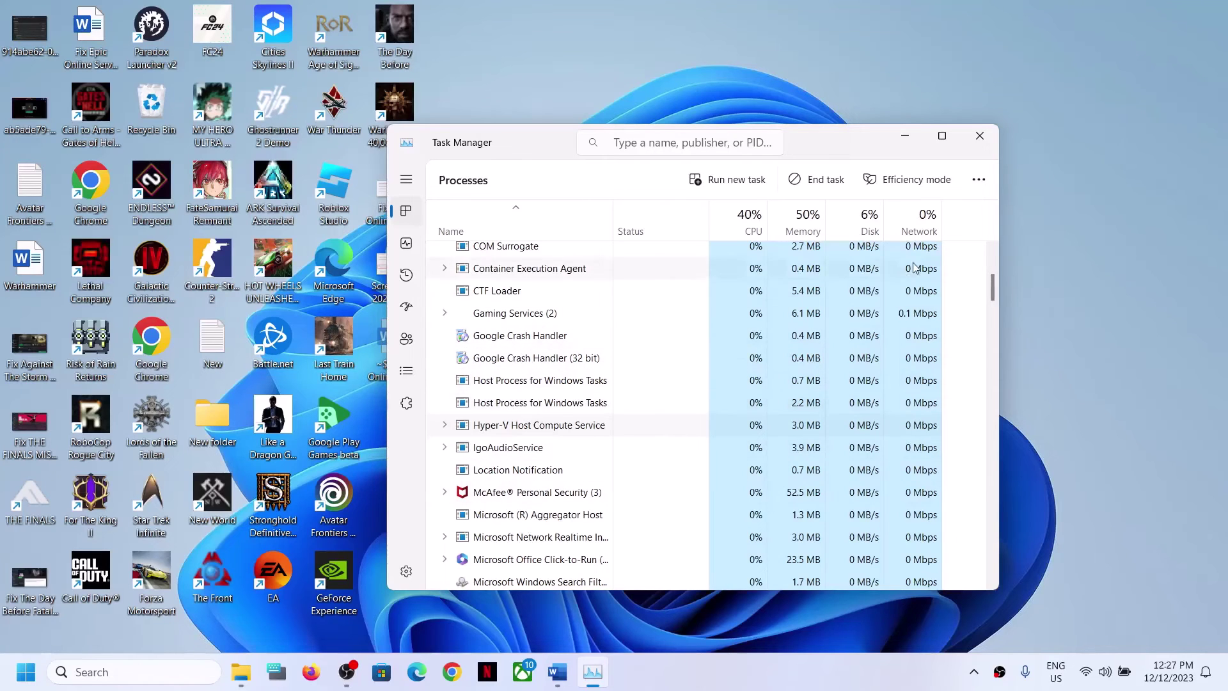
click(979, 136)
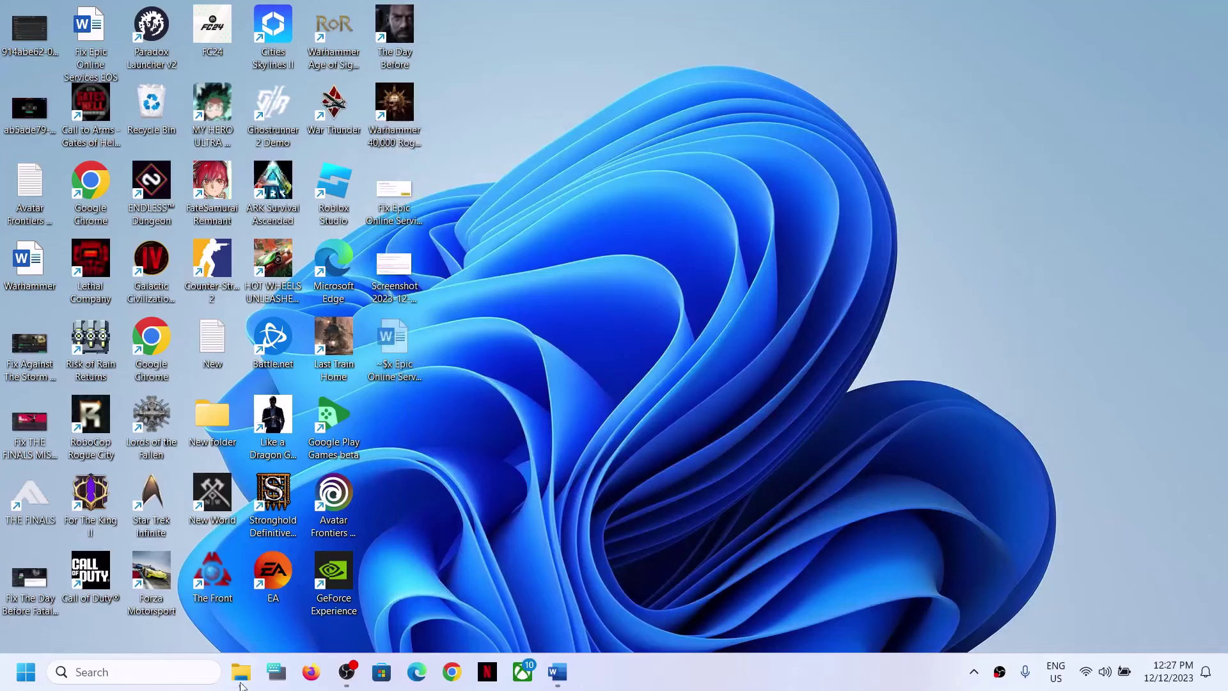
Step: Launch Epic Games Launcher from the 'epic' search, then highlight the Step 6 heading in Word
click(151, 672)
text(epic)
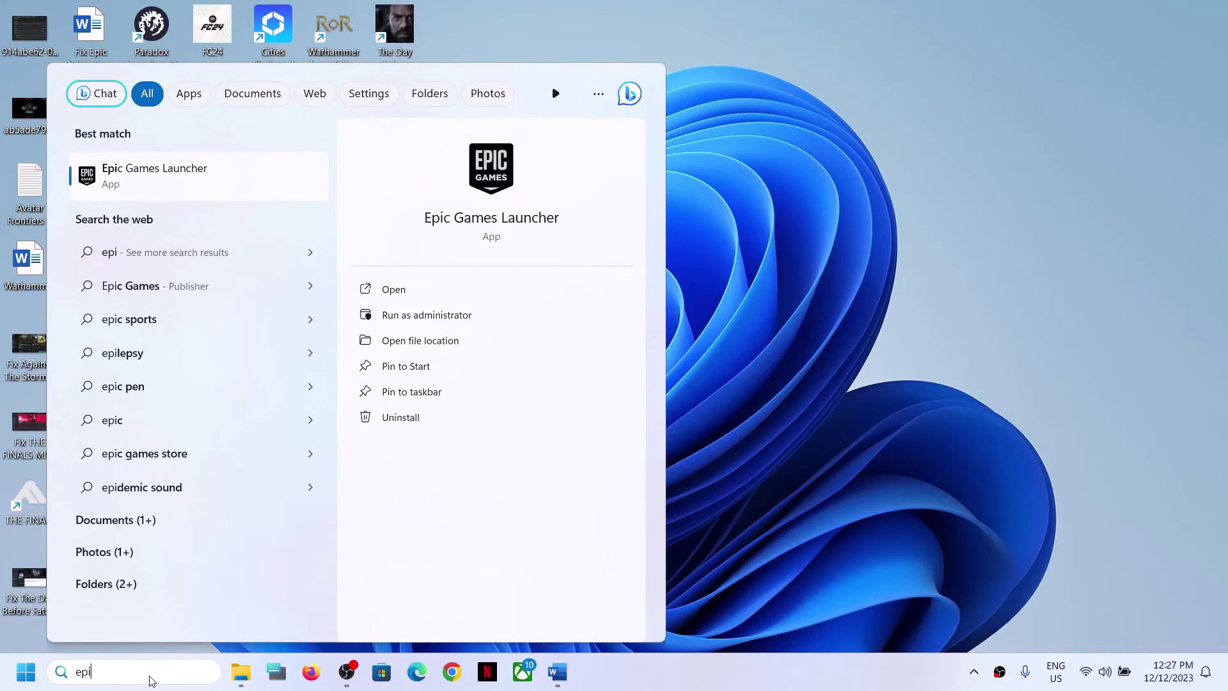
click(158, 176)
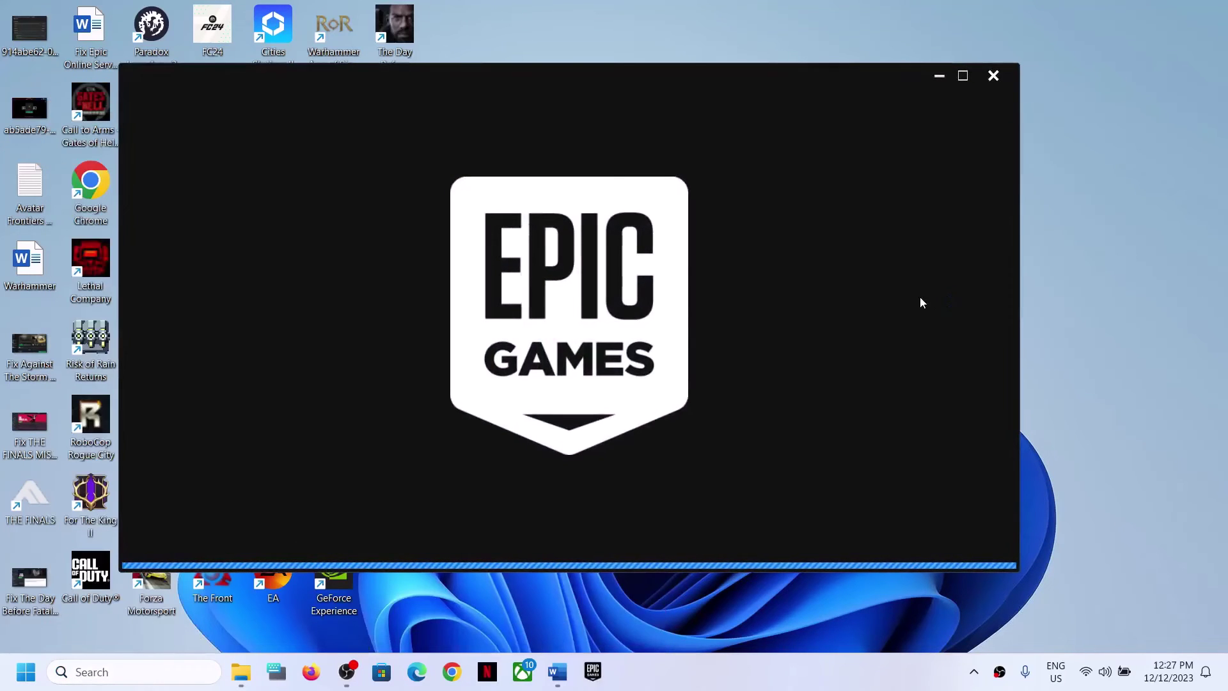
click(557, 672)
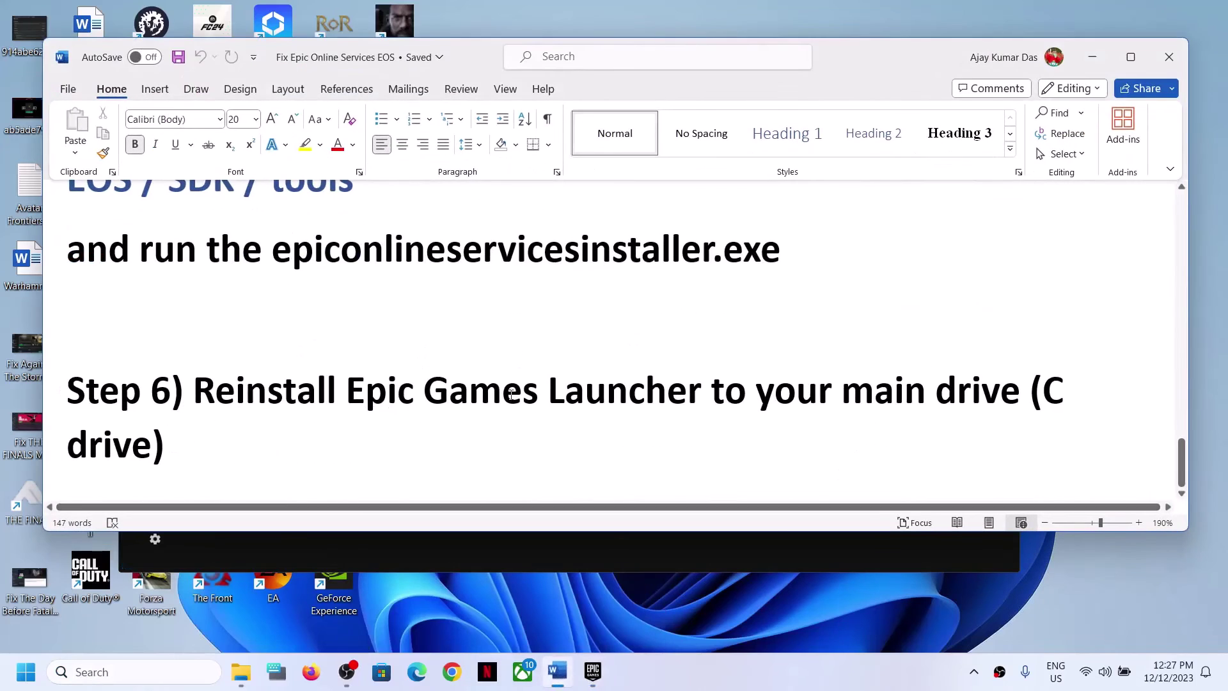
drag(195, 393, 958, 389)
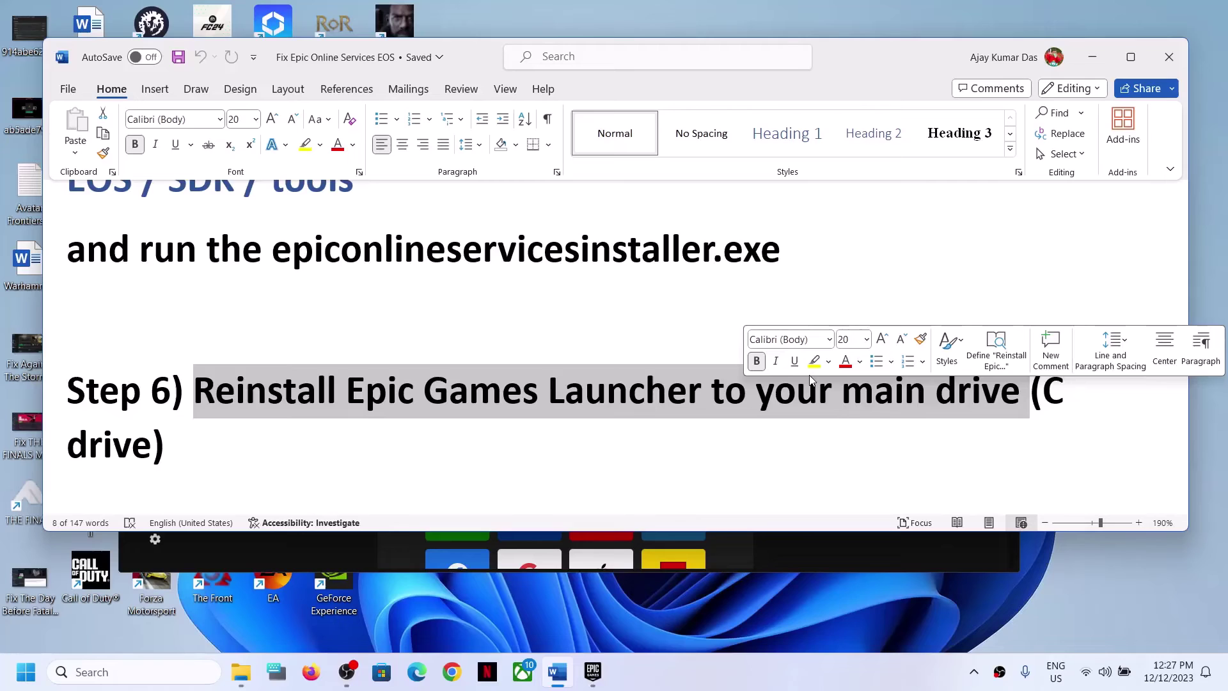
Step: Check the Epic Games Launcher Uninstall action, then return to the Word guide's Step 6 heading
click(152, 672)
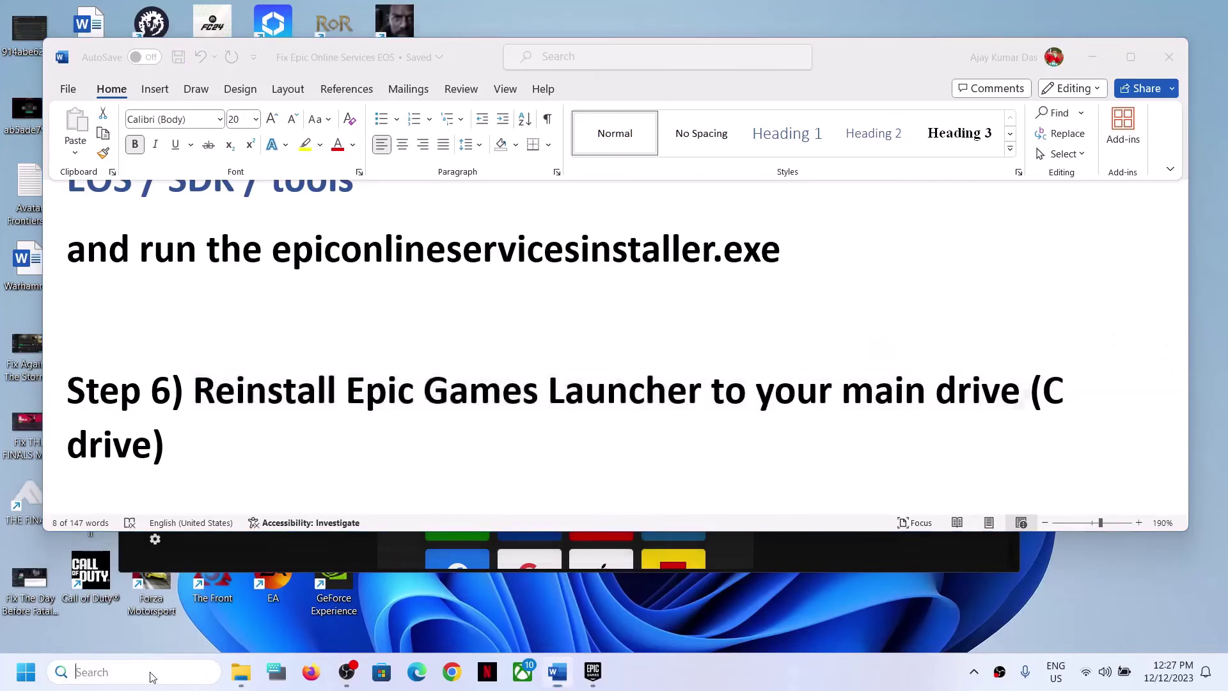
text(epic)
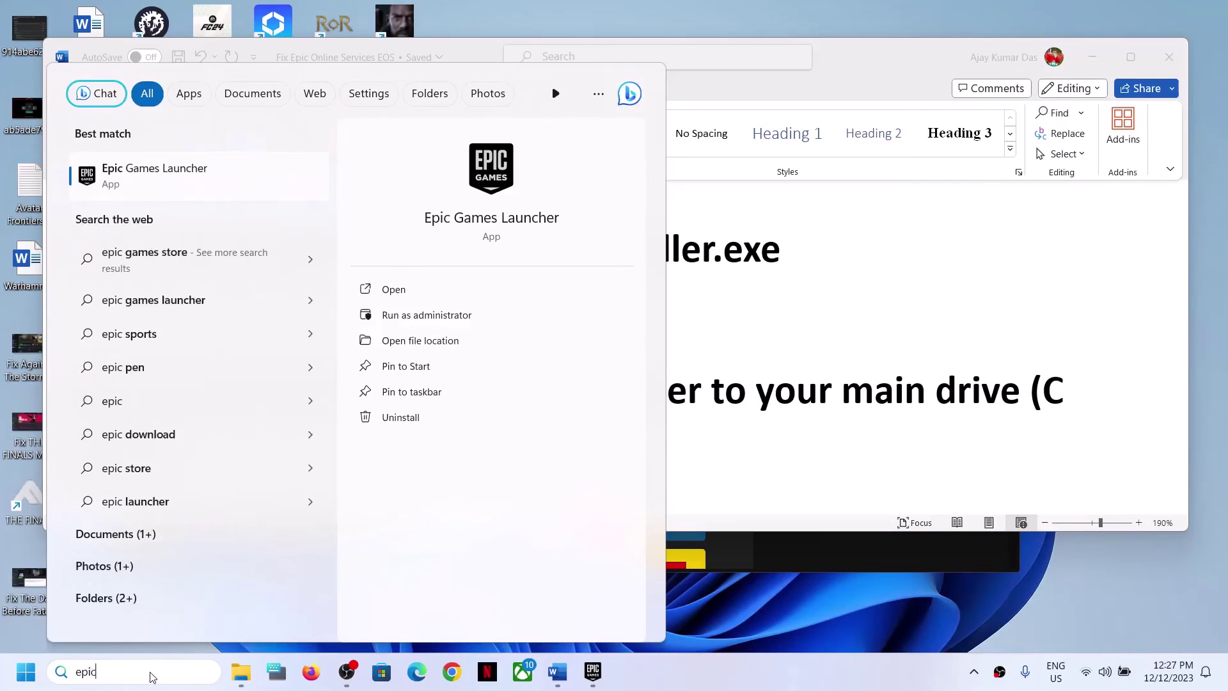
right_click(165, 179)
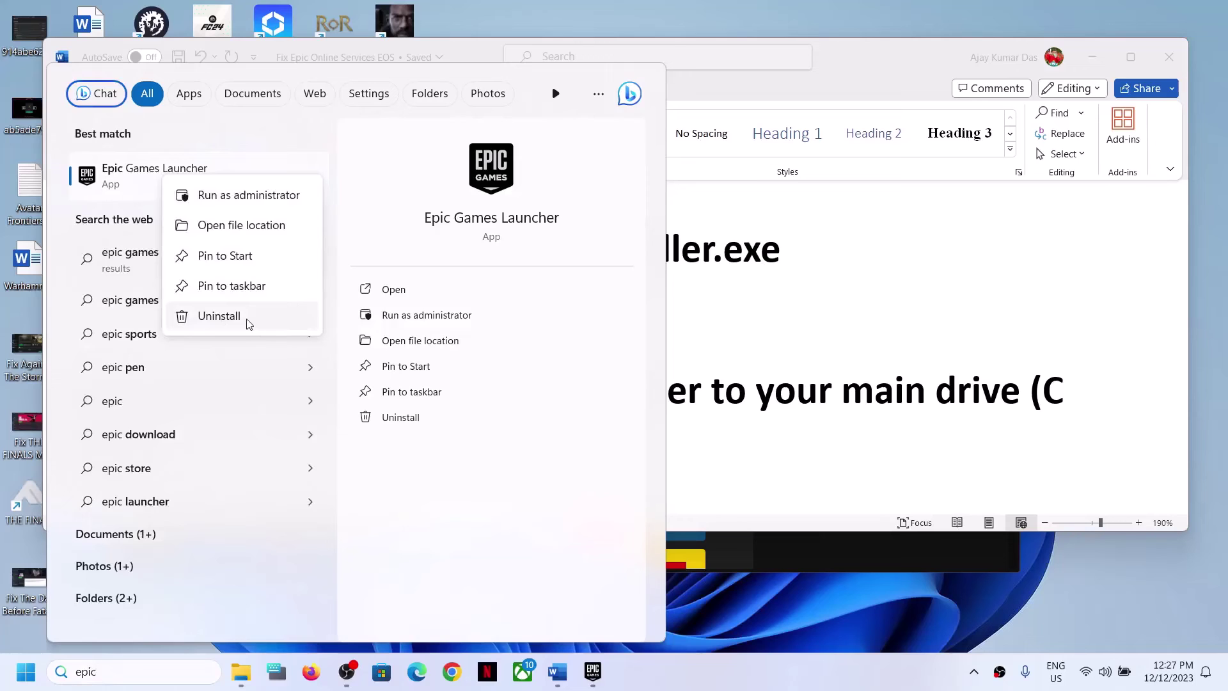
key(super)
click(464, 617)
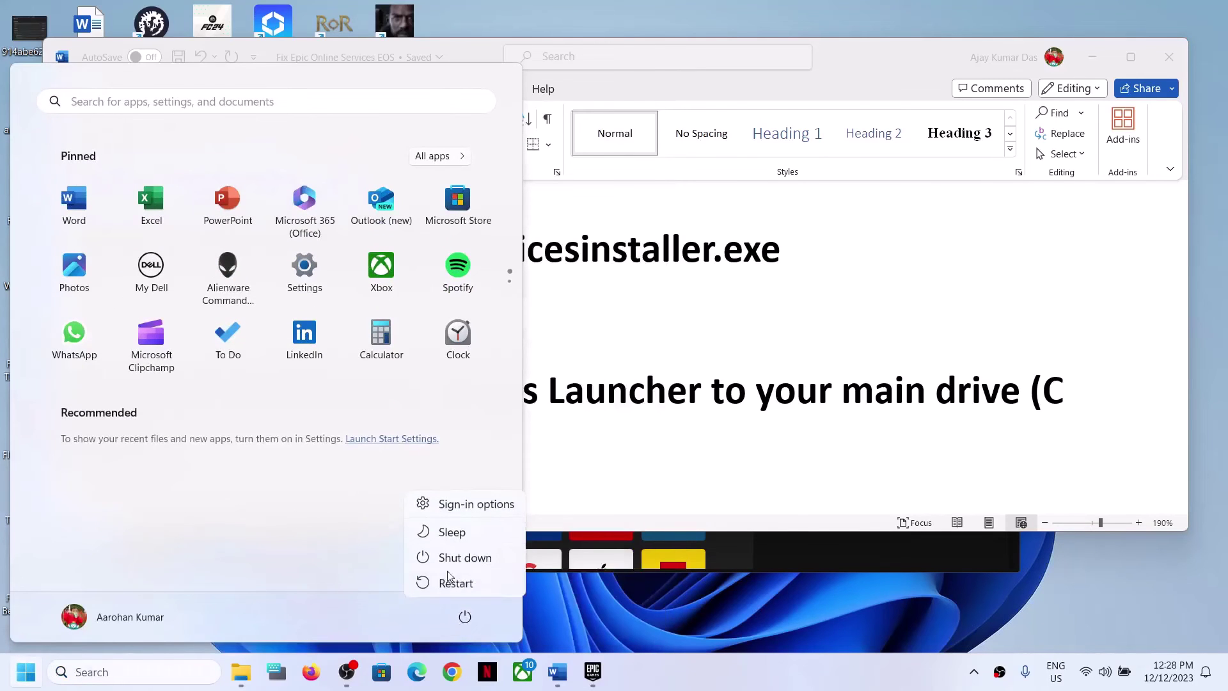
click(866, 447)
click(758, 439)
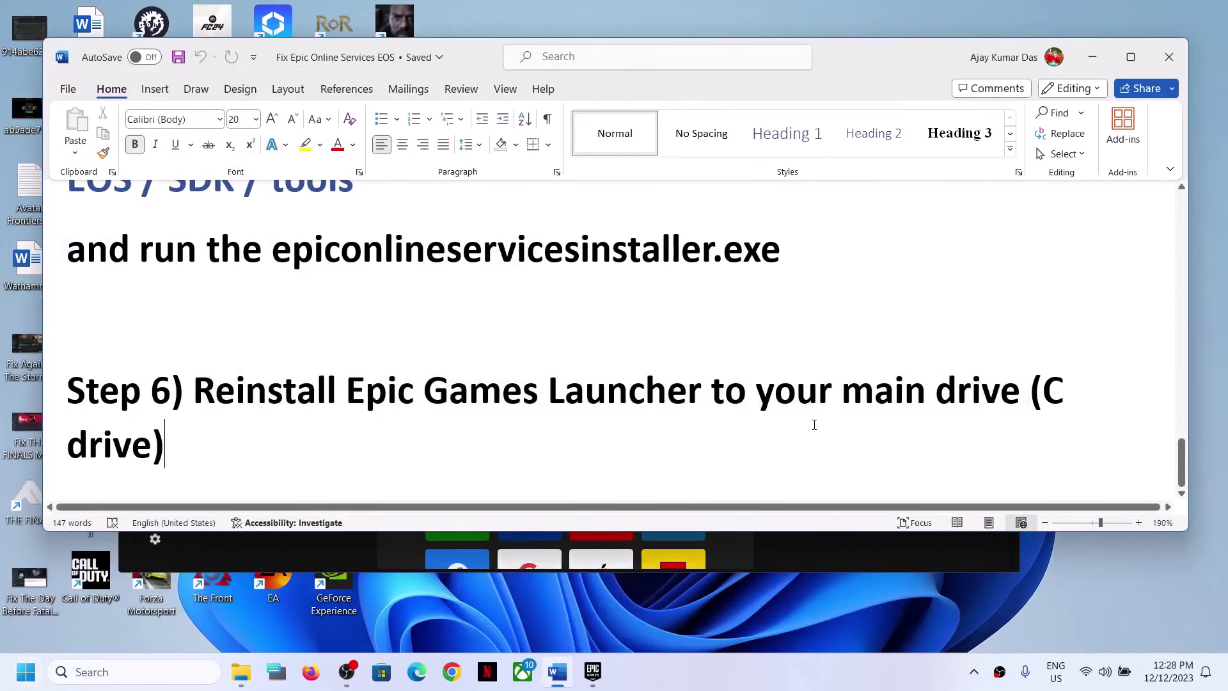
drag(326, 404, 67, 300)
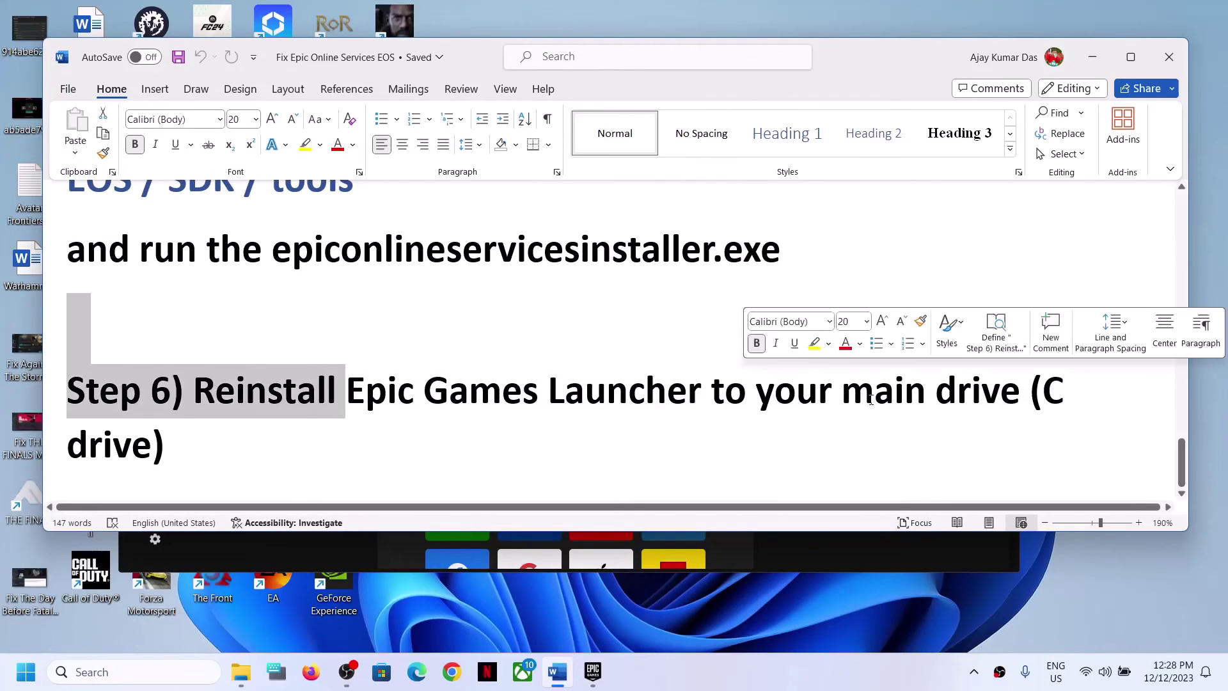